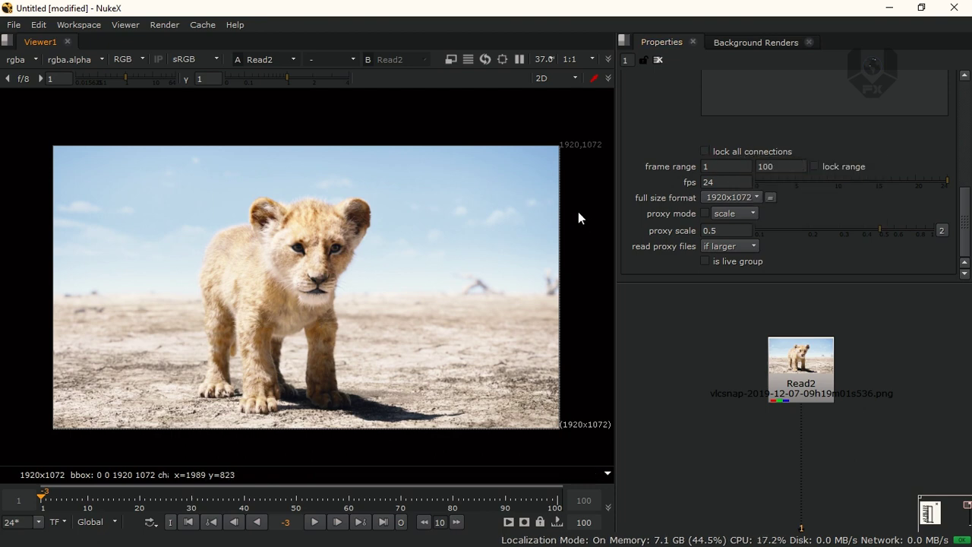
{"action": "scroll", "coordinate": [488, 242], "scroll_direction": "down", "scroll_amount": 1}
{"action": "scroll", "coordinate": [357, 310], "scroll_direction": "up", "scroll_amount": 4}
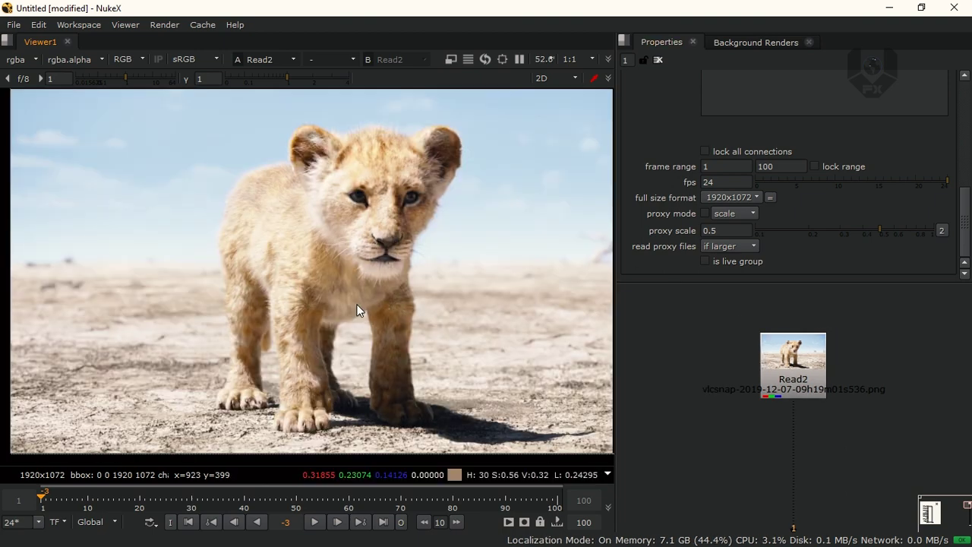
{"action": "scroll", "coordinate": [357, 310], "scroll_direction": "up", "scroll_amount": 2}
{"action": "scroll", "coordinate": [417, 297], "scroll_direction": "down", "scroll_amount": 4}
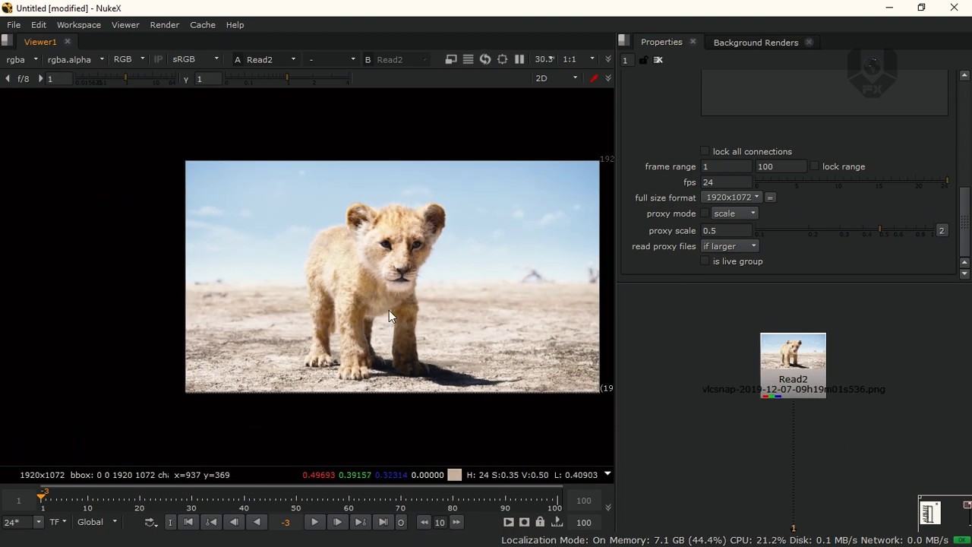
{"action": "scroll", "coordinate": [343, 304], "scroll_direction": "up", "scroll_amount": 2}
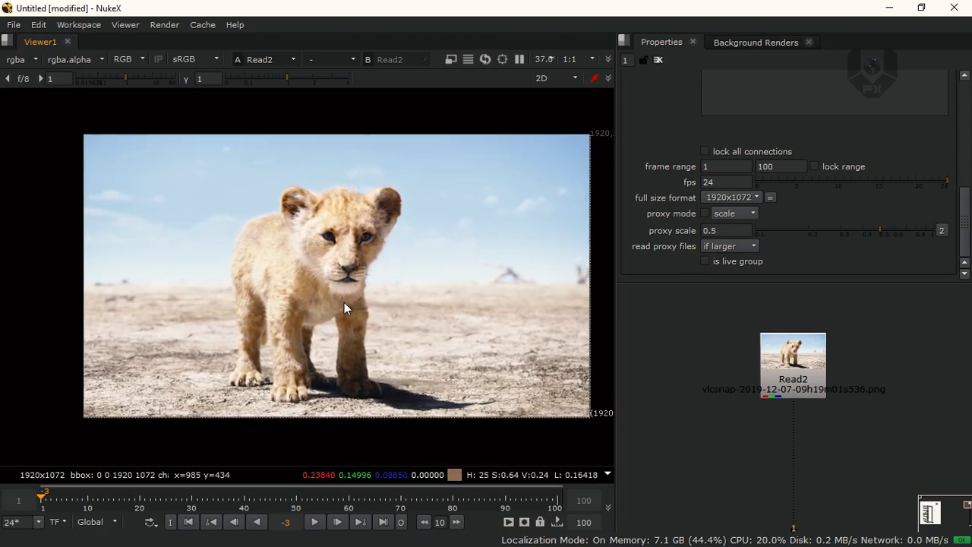
Step: Try cloning ground over the lion cub's hind leg with a RotoPaint node attached to Read2, and delete that node
{"action": "left_click", "coordinate": [814, 367]}
{"action": "left_click", "coordinate": [743, 375]}
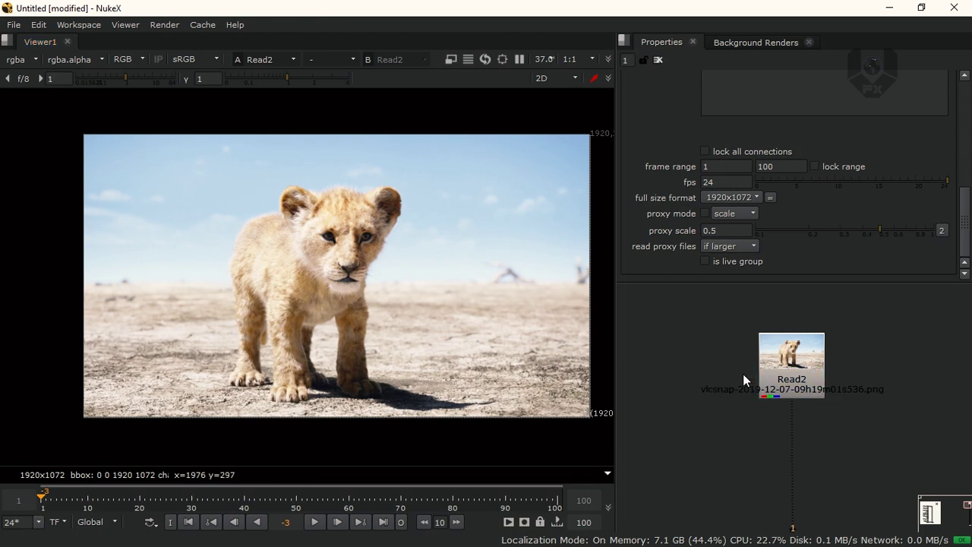
{"action": "key", "text": "p"}
{"action": "left_click_drag", "start_coordinate": [748, 377], "coordinate": [797, 427]}
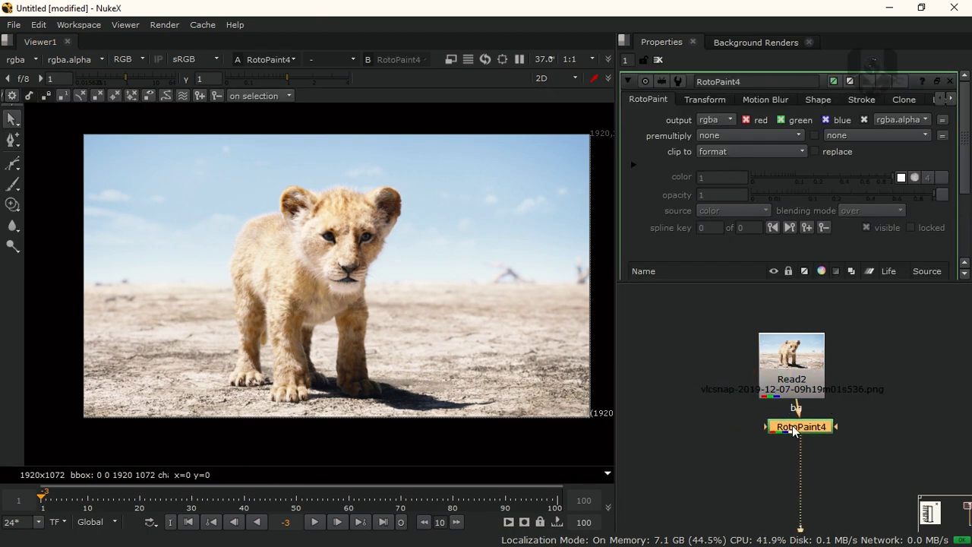
{"action": "left_click", "coordinate": [10, 205]}
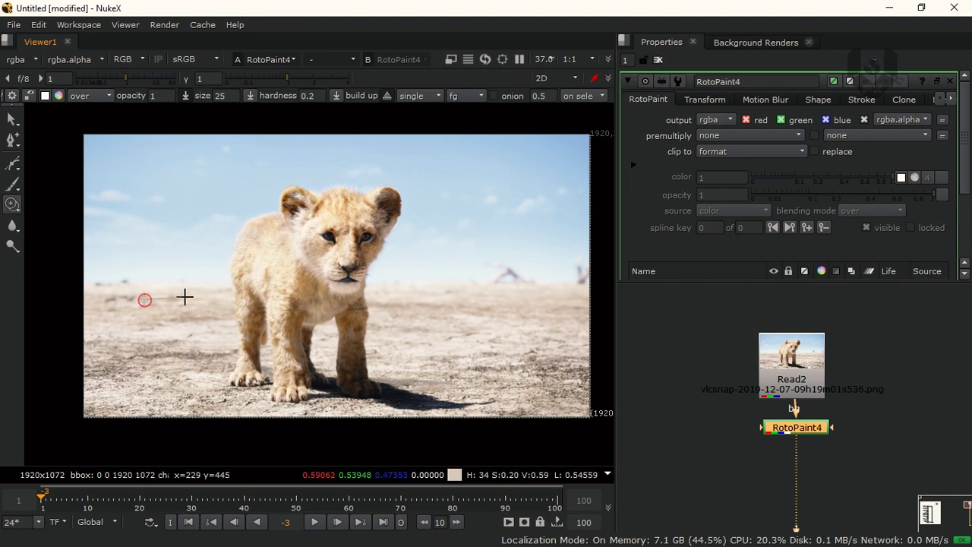
{"action": "mouse_move", "coordinate": [226, 336]}
{"action": "left_mouse_down"}
{"action": "mouse_move", "coordinate": [252, 334]}
{"action": "mouse_move", "coordinate": [257, 368]}
{"action": "mouse_move", "coordinate": [232, 380]}
{"action": "mouse_move", "coordinate": [289, 382]}
{"action": "mouse_move", "coordinate": [284, 328]}
{"action": "mouse_move", "coordinate": [285, 362]}
{"action": "left_mouse_up"}
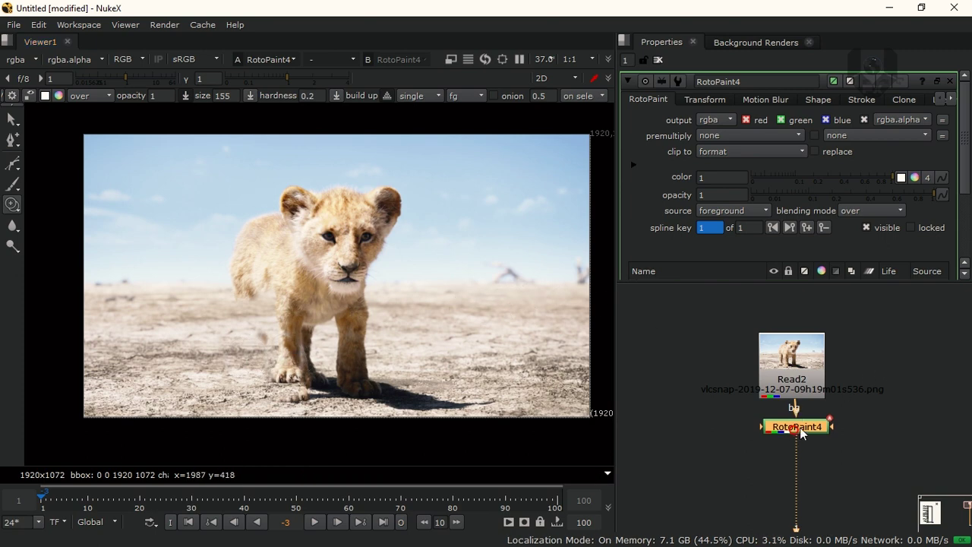
{"action": "key", "text": "Delete"}
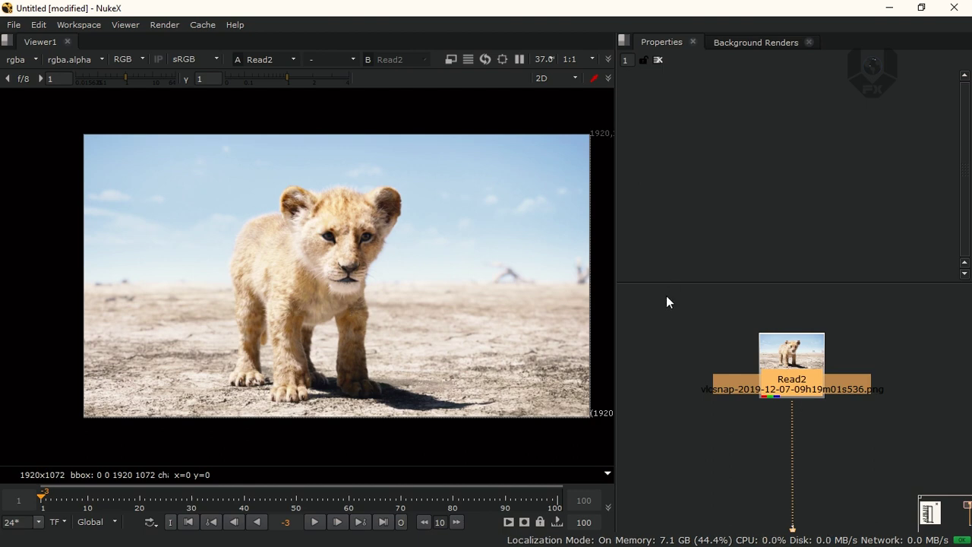
Step: Add a Dot node to the lower left of Read2 and connect its input to Read2
{"action": "middle_click_drag", "start_coordinate": [670, 364], "coordinate": [735, 345]}
{"action": "left_click", "coordinate": [746, 359]}
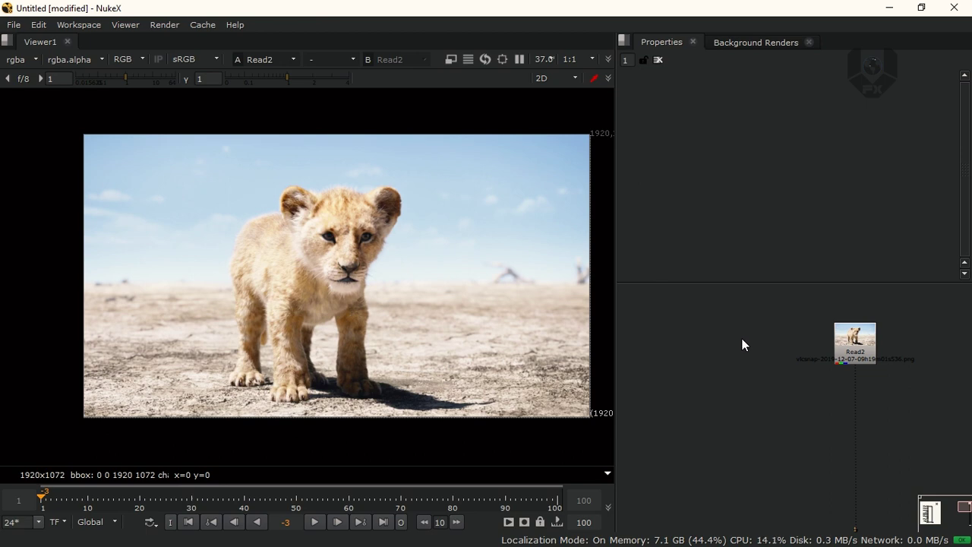
{"action": "scroll", "coordinate": [756, 357], "scroll_direction": "up", "scroll_amount": 1}
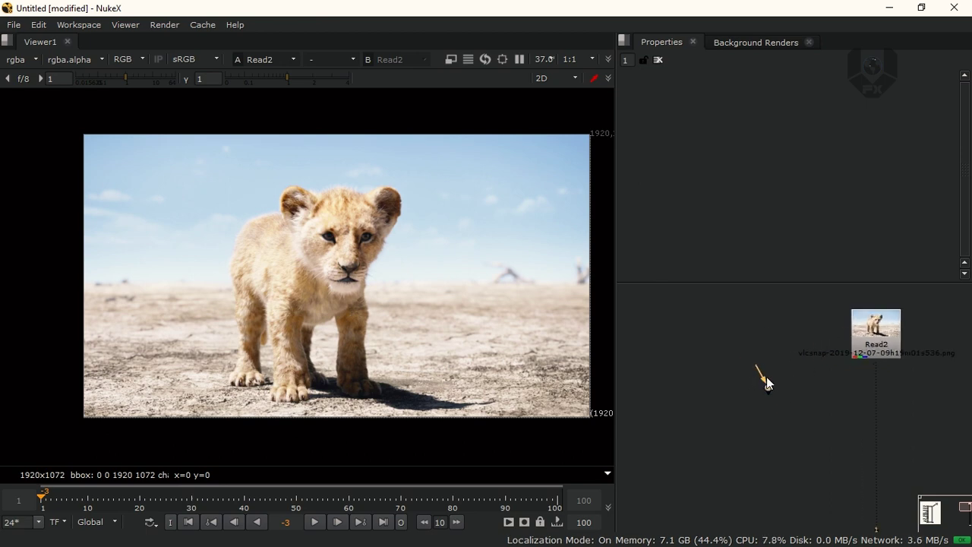
{"action": "left_click_drag", "start_coordinate": [768, 387], "coordinate": [878, 343]}
{"action": "mouse_move", "coordinate": [777, 375]}
{"action": "middle_mouse_down"}
{"action": "mouse_move", "coordinate": [804, 344]}
{"action": "mouse_move", "coordinate": [780, 375]}
{"action": "middle_mouse_up"}
{"action": "scroll", "coordinate": [804, 344], "scroll_direction": "down", "scroll_amount": 1}
{"action": "scroll", "coordinate": [759, 337], "scroll_direction": "up", "scroll_amount": 1}
{"action": "left_click", "coordinate": [783, 375]}
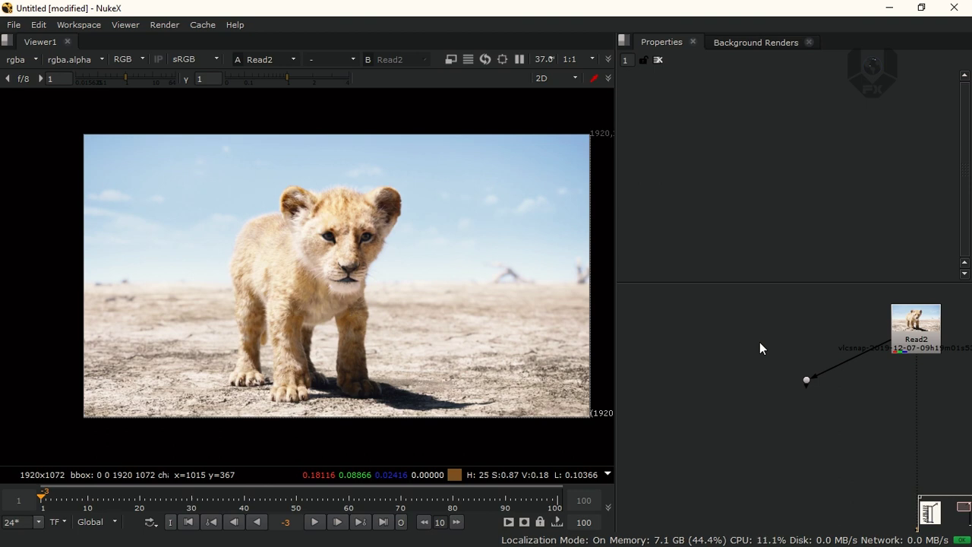
Step: Add a TransformMasked node near the Dot and place a Roto node to the left of it
{"action": "key", "text": "Tab"}
{"action": "type", "text": "tra"}
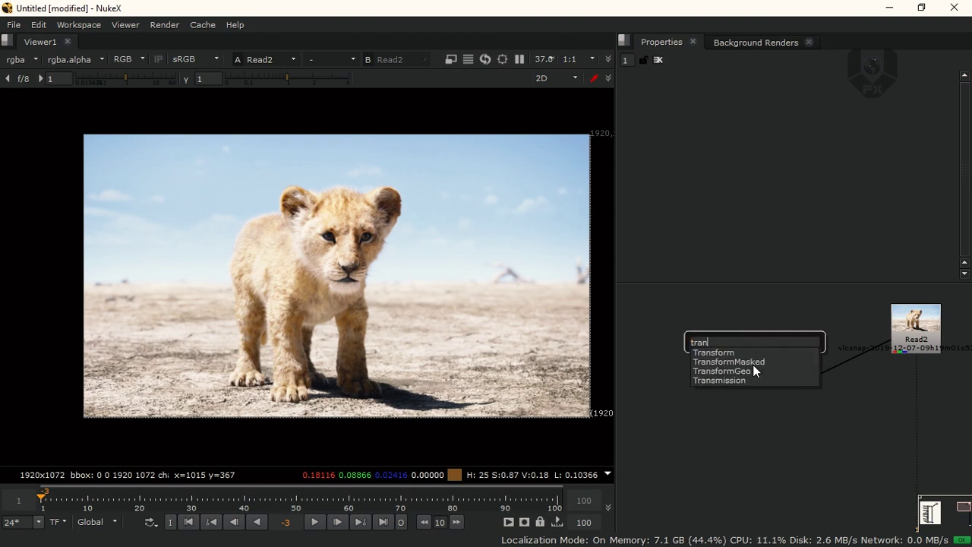
{"action": "key", "text": "Return"}
{"action": "left_click", "coordinate": [713, 411]}
{"action": "key", "text": "o"}
{"action": "left_click_drag", "start_coordinate": [706, 411], "coordinate": [674, 410]}
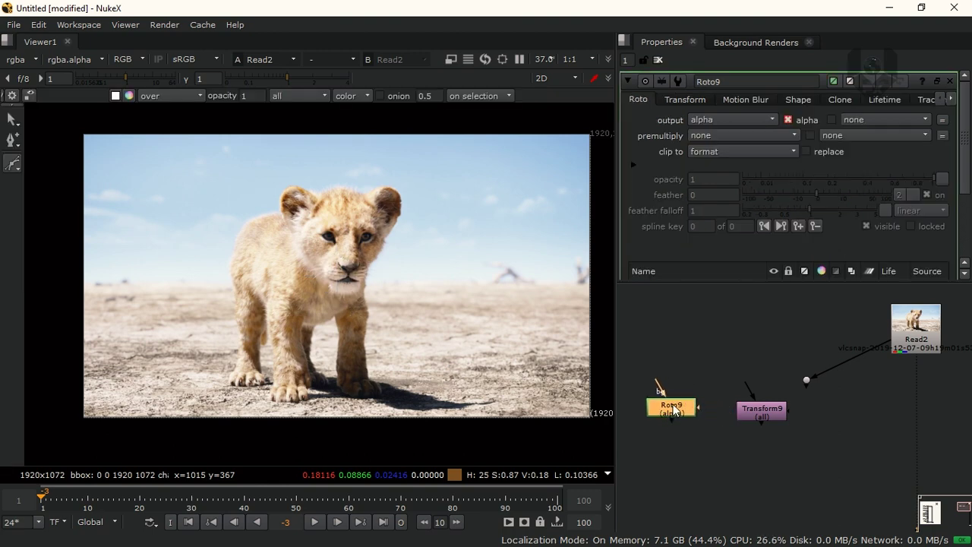
{"action": "left_click_drag", "start_coordinate": [754, 410], "coordinate": [763, 413]}
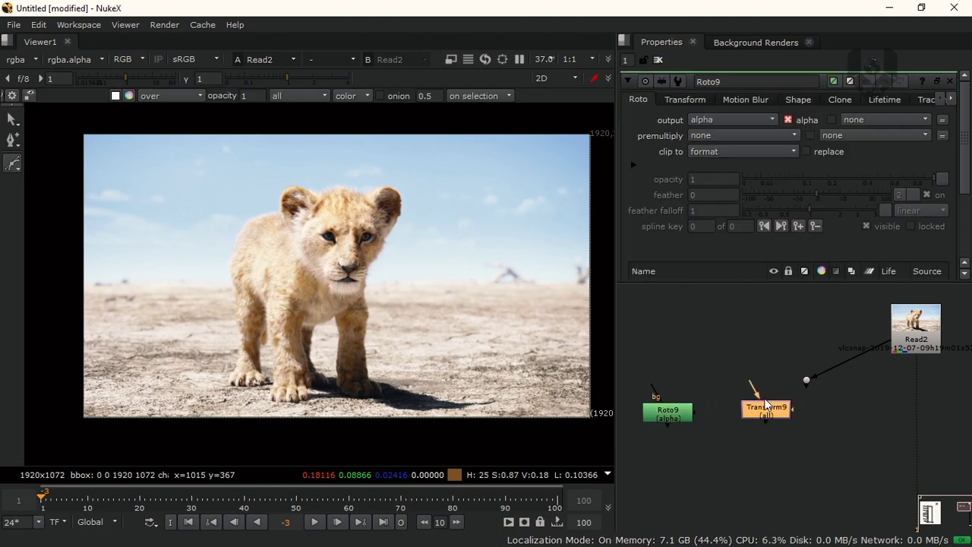
Step: Add a plain Transform node, compare its properties with those of the TransformMasked node, and delete the plain one
{"action": "left_click", "coordinate": [759, 456]}
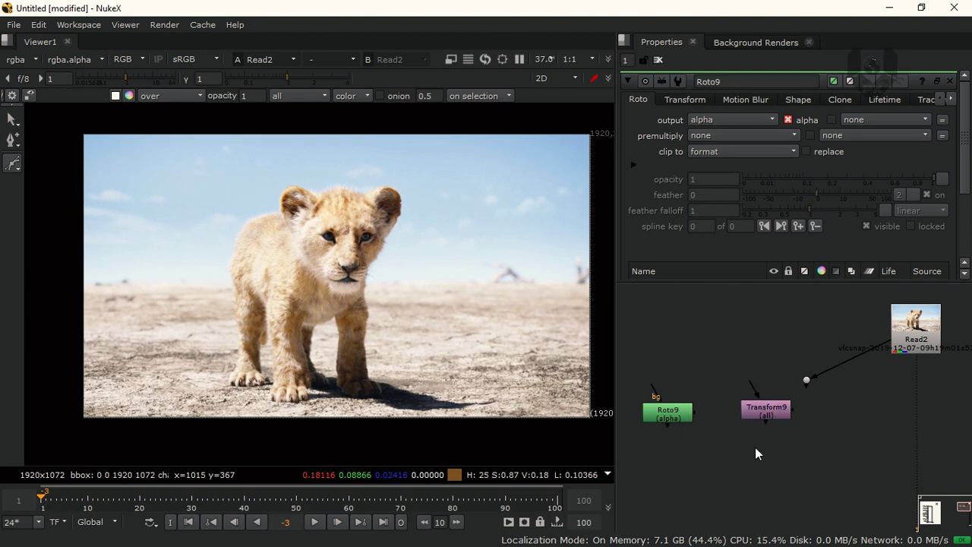
{"action": "key", "text": "t"}
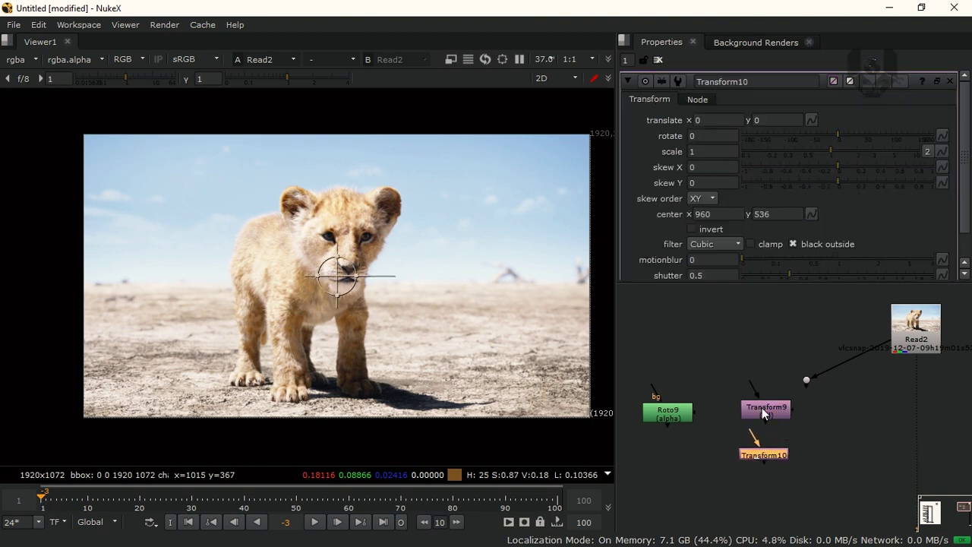
{"action": "left_click", "coordinate": [764, 414]}
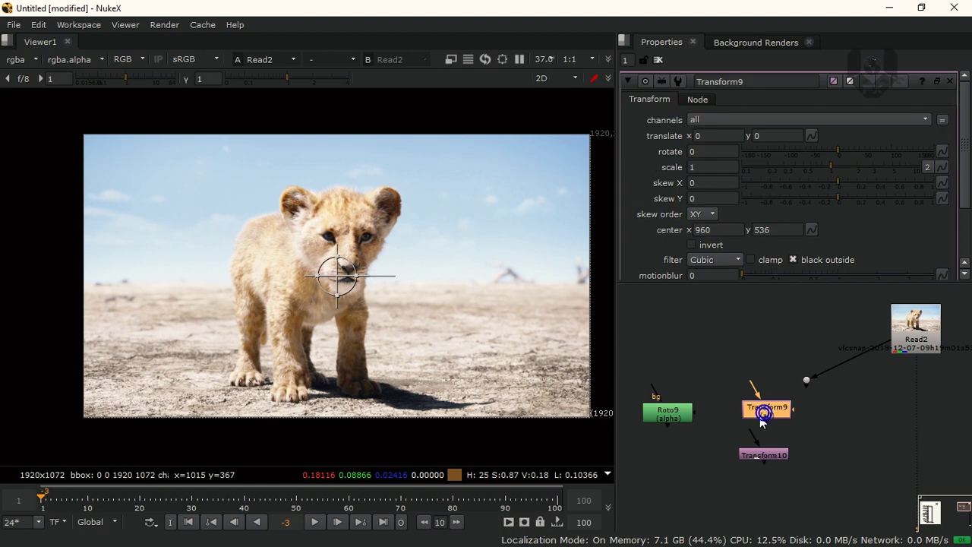
{"action": "double_click", "coordinate": [763, 454]}
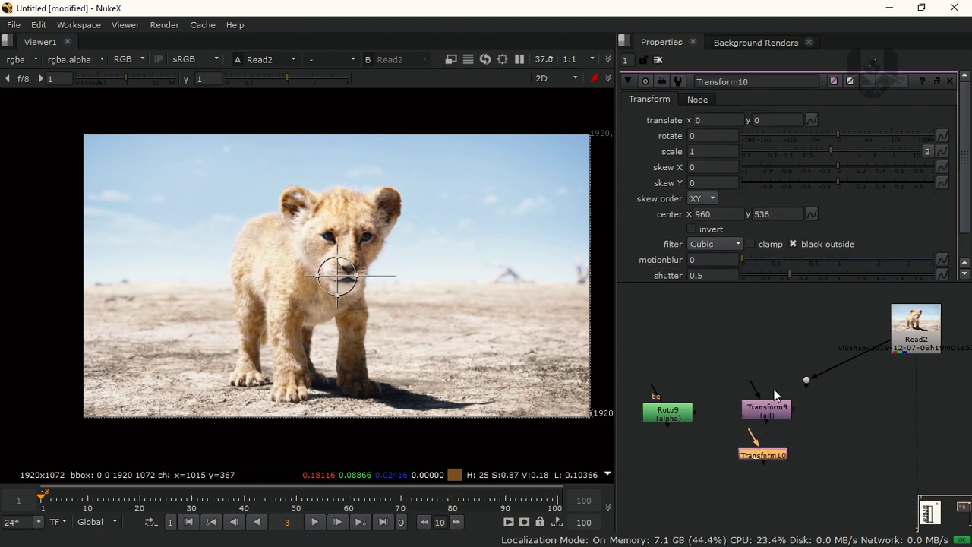
{"action": "left_click", "coordinate": [764, 412]}
{"action": "double_click", "coordinate": [765, 412]}
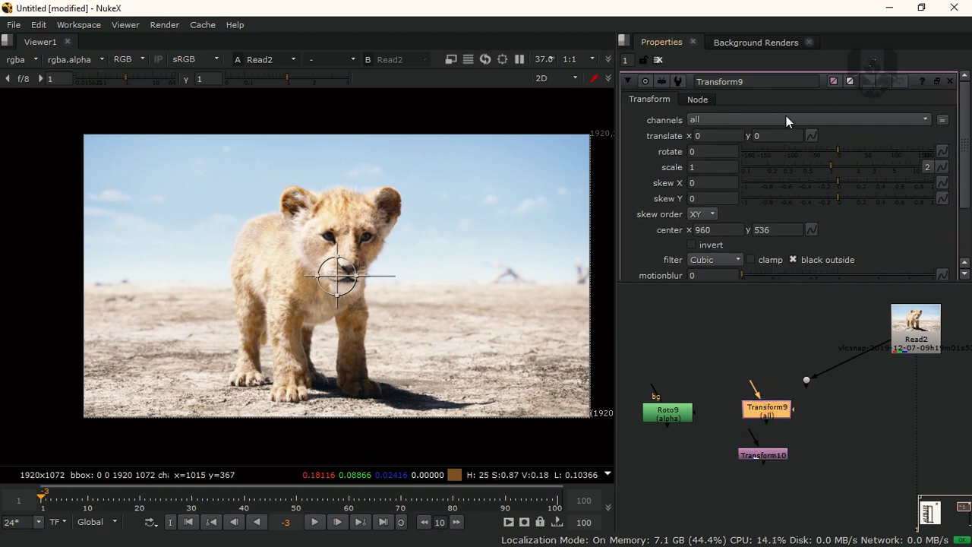
{"action": "double_click", "coordinate": [756, 455]}
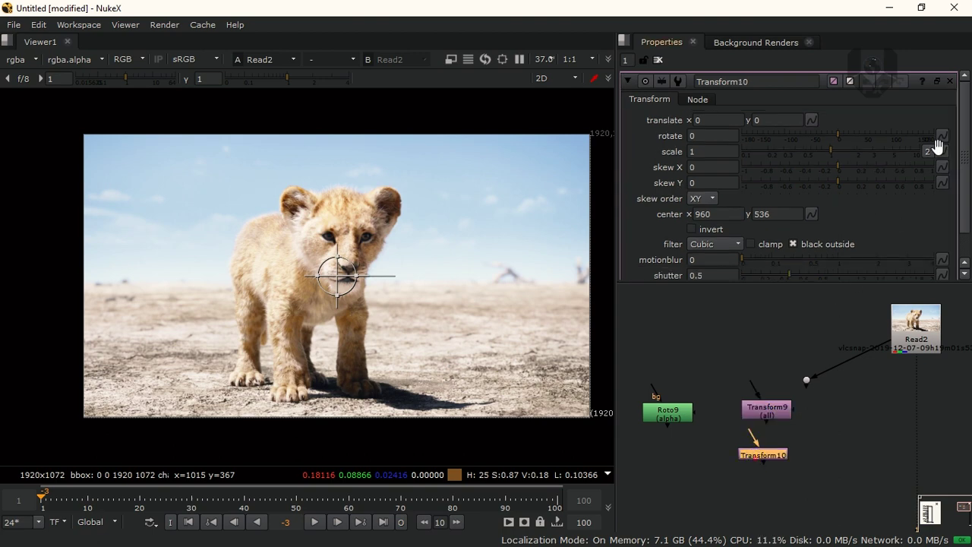
{"action": "mouse_move", "coordinate": [967, 124]}
{"action": "left_mouse_down"}
{"action": "mouse_move", "coordinate": [956, 192]}
{"action": "mouse_move", "coordinate": [959, 112]}
{"action": "left_mouse_up"}
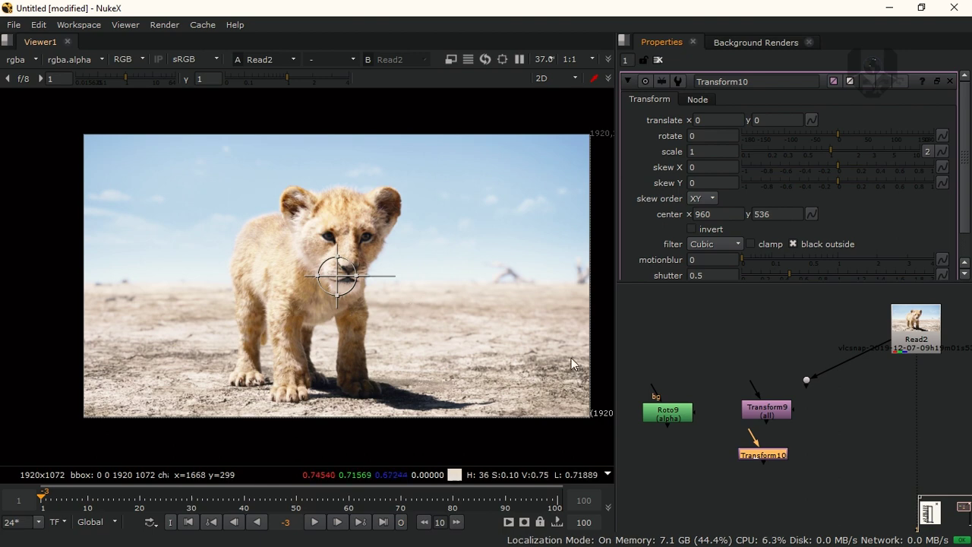
{"action": "left_click_drag", "start_coordinate": [781, 458], "coordinate": [785, 461]}
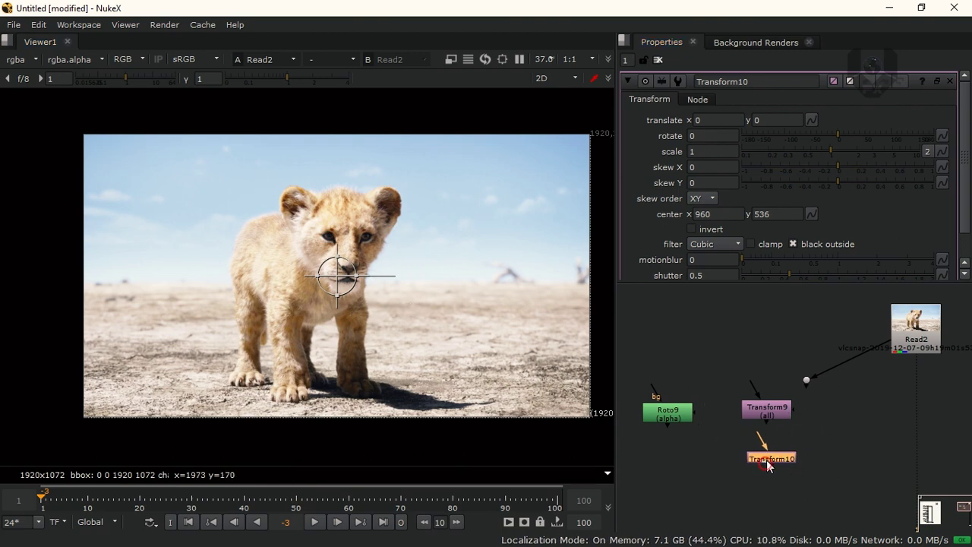
{"action": "key", "text": "Delete"}
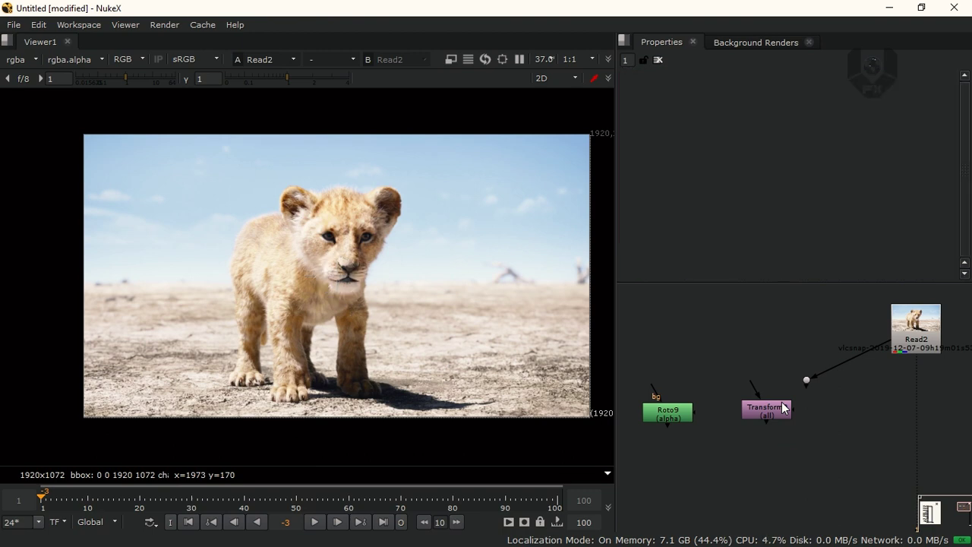
Step: Connect the TransformMasked node's input to the Dot and its mask input to the Roto node
{"action": "left_click_drag", "start_coordinate": [750, 410], "coordinate": [745, 409]}
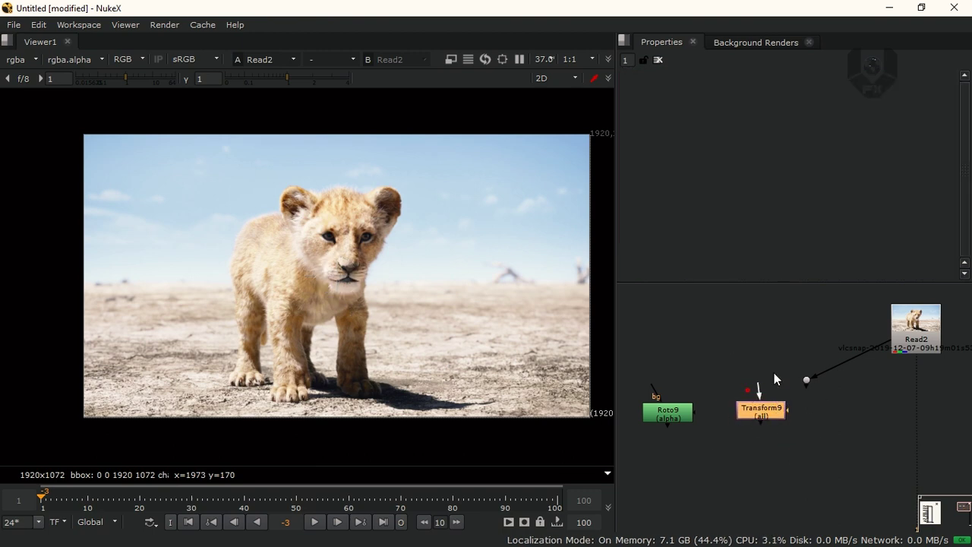
{"action": "left_click_drag", "start_coordinate": [753, 335], "coordinate": [671, 422]}
{"action": "left_click", "coordinate": [667, 416]}
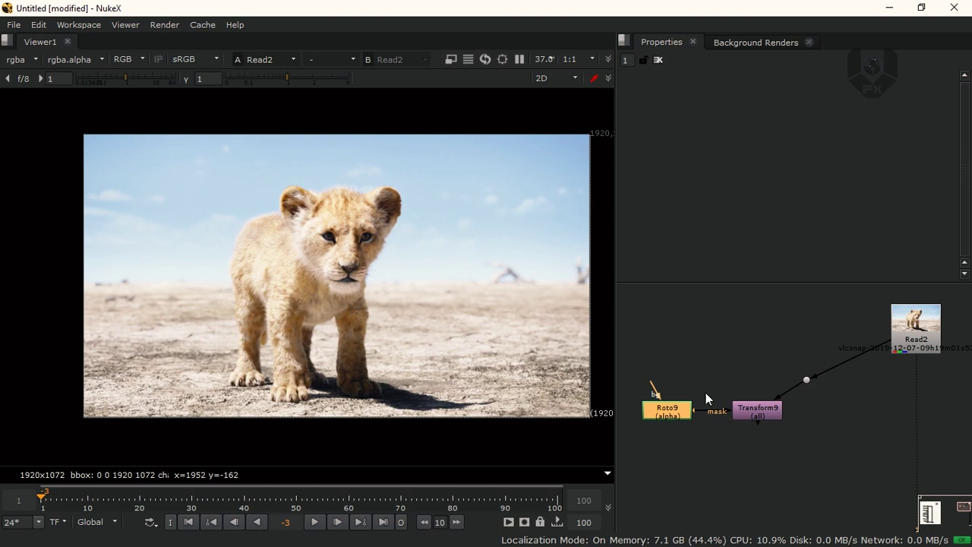
Step: Open the Roto node's properties and examine the cub's legs and paws in the image
{"action": "double_click", "coordinate": [669, 414]}
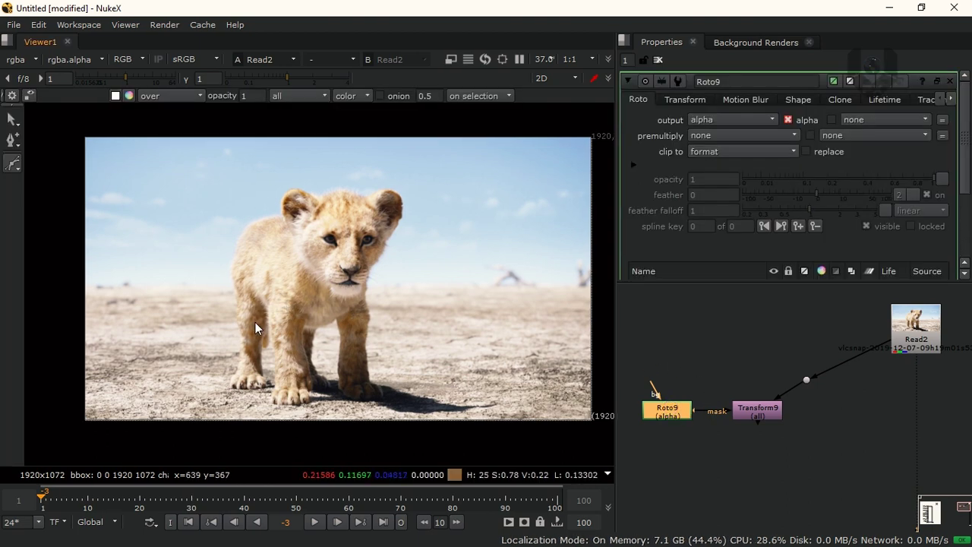
{"action": "scroll", "coordinate": [262, 311], "scroll_direction": "up", "scroll_amount": 3}
{"action": "middle_click_drag", "start_coordinate": [275, 283], "coordinate": [278, 253]}
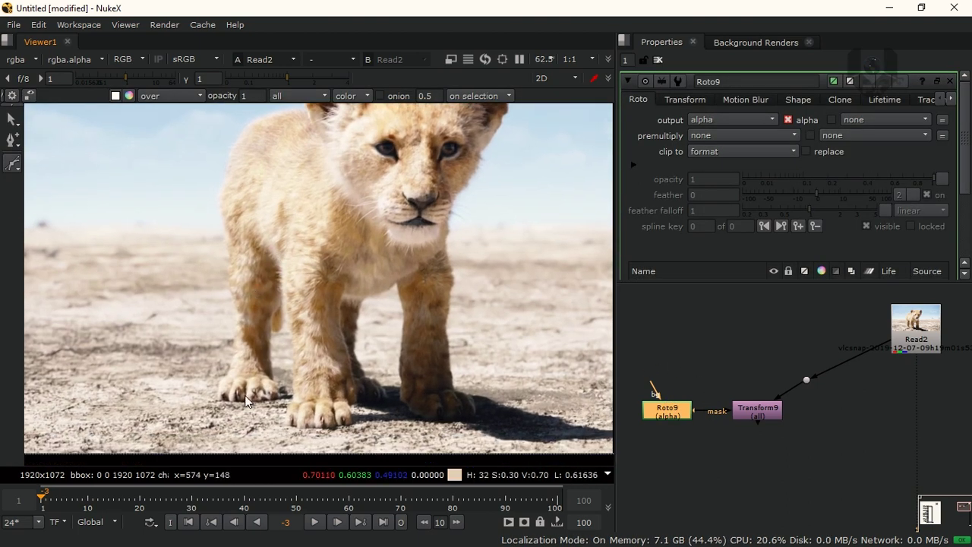
{"action": "scroll", "coordinate": [298, 334], "scroll_direction": "down", "scroll_amount": 2}
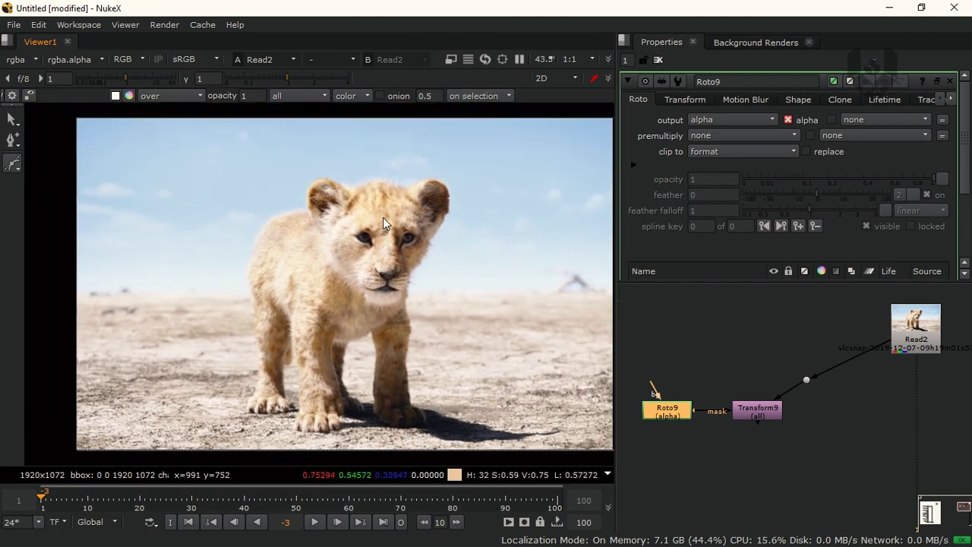
{"action": "middle_click_drag", "start_coordinate": [363, 304], "coordinate": [347, 314]}
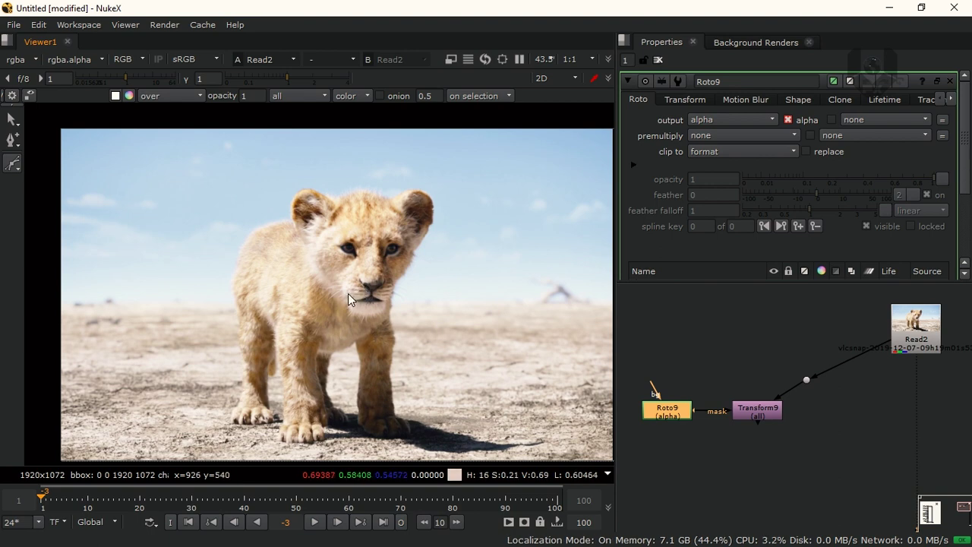
{"action": "middle_click_drag", "start_coordinate": [333, 345], "coordinate": [341, 325]}
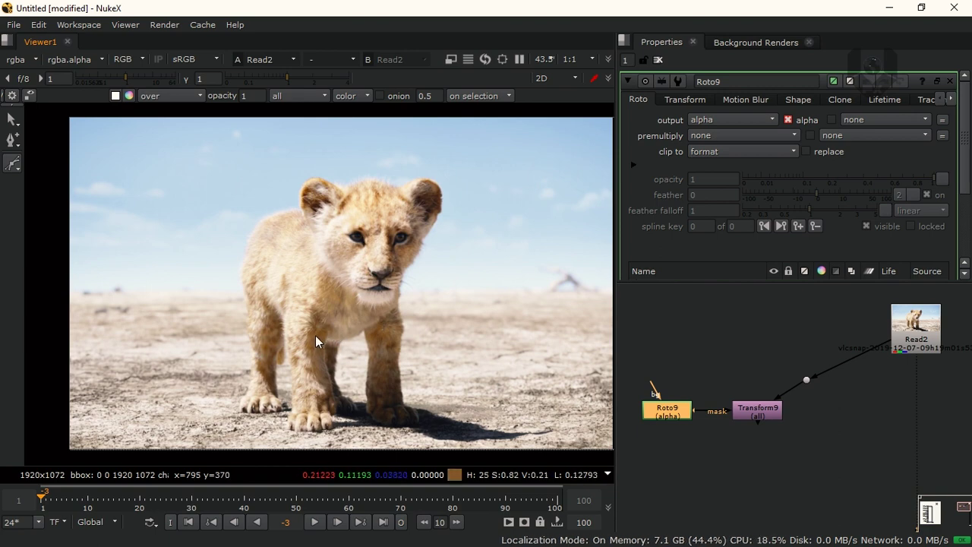
{"action": "middle_click_drag", "start_coordinate": [269, 364], "coordinate": [318, 336]}
{"action": "scroll", "coordinate": [318, 336], "scroll_direction": "up", "scroll_amount": 2}
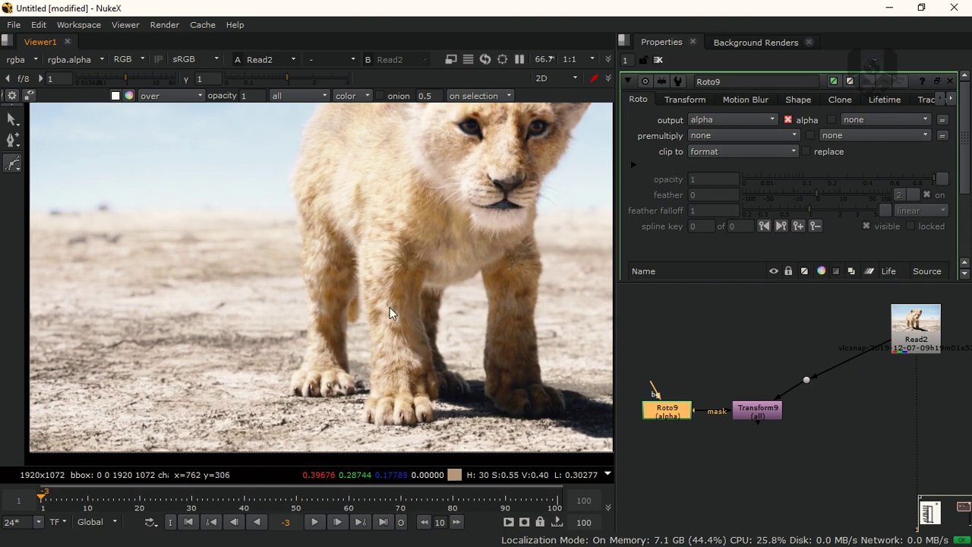
Step: Draw a closed roto shape around the cub's paws, lower legs and the nearby ground shadow
{"action": "left_click", "coordinate": [289, 323]}
{"action": "left_click", "coordinate": [275, 408]}
{"action": "left_click", "coordinate": [312, 414]}
{"action": "left_click", "coordinate": [327, 411]}
{"action": "left_click", "coordinate": [348, 422]}
{"action": "left_click", "coordinate": [354, 430]}
{"action": "left_click", "coordinate": [374, 437]}
{"action": "left_click", "coordinate": [450, 424]}
{"action": "left_click", "coordinate": [461, 424]}
{"action": "middle_click_drag", "start_coordinate": [519, 417], "coordinate": [470, 419]}
{"action": "left_click", "coordinate": [452, 433]}
{"action": "left_click", "coordinate": [497, 431]}
{"action": "left_click", "coordinate": [516, 421]}
{"action": "left_click", "coordinate": [536, 393]}
{"action": "left_click", "coordinate": [524, 374]}
{"action": "left_click", "coordinate": [494, 347]}
{"action": "left_click", "coordinate": [437, 342]}
{"action": "left_click", "coordinate": [369, 340]}
{"action": "left_click", "coordinate": [297, 336]}
{"action": "left_click", "coordinate": [258, 329]}
{"action": "left_click", "coordinate": [240, 325]}
Step: Adjust the points along the upper edge of the roto shape and select all of its points
{"action": "left_click_drag", "start_coordinate": [241, 324], "coordinate": [300, 334]}
{"action": "left_click_drag", "start_coordinate": [369, 339], "coordinate": [374, 337]}
{"action": "left_click_drag", "start_coordinate": [437, 342], "coordinate": [507, 355]}
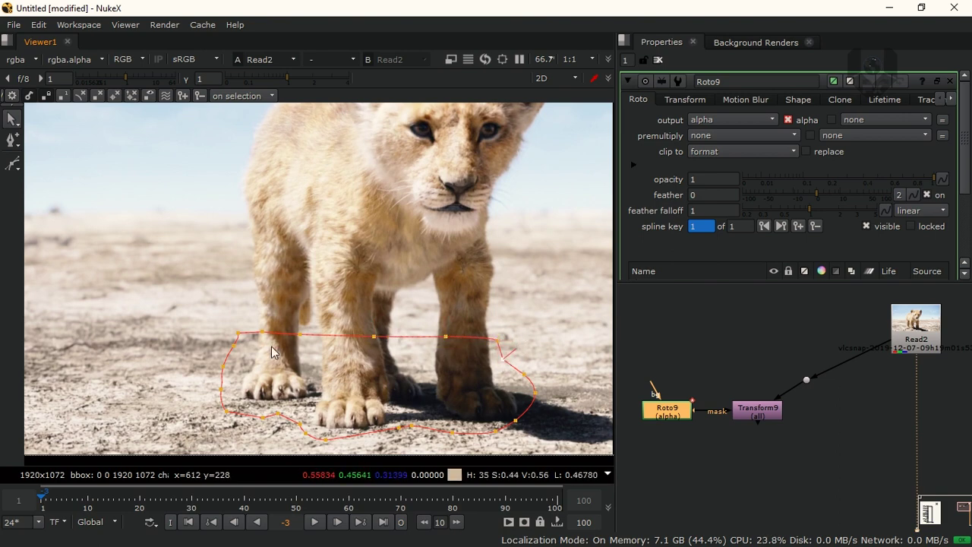
{"action": "left_click_drag", "start_coordinate": [237, 334], "coordinate": [244, 336]}
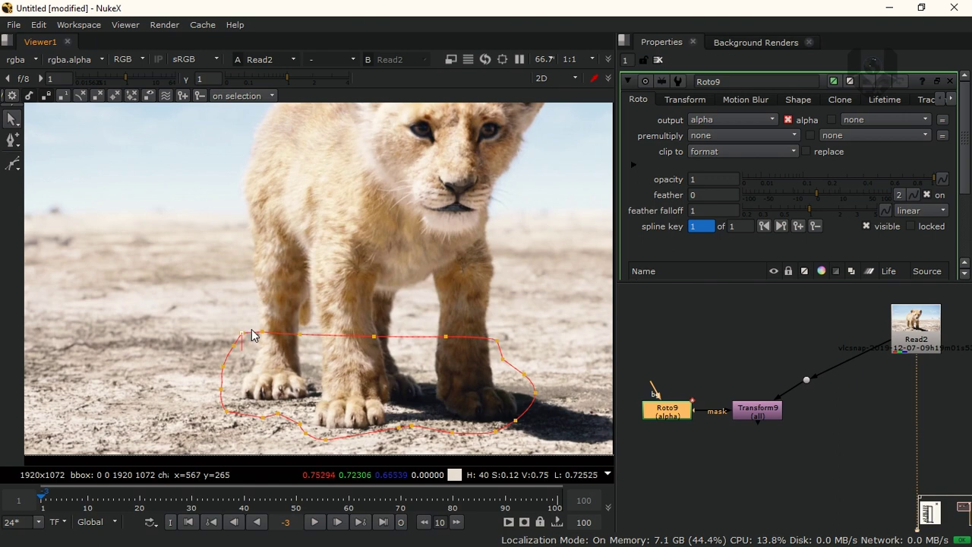
{"action": "left_click_drag", "start_coordinate": [150, 289], "coordinate": [625, 466]}
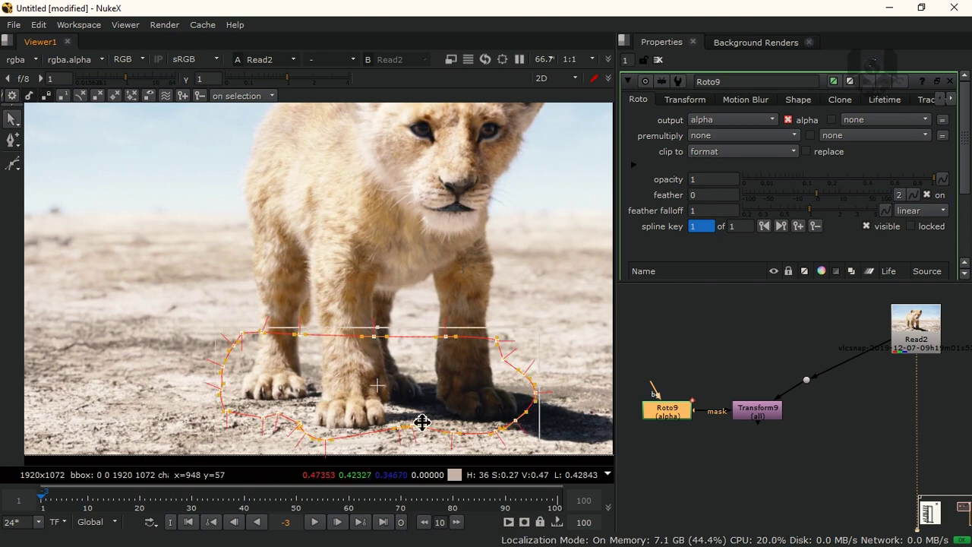
{"action": "middle_click_drag", "start_coordinate": [418, 388], "coordinate": [410, 346]}
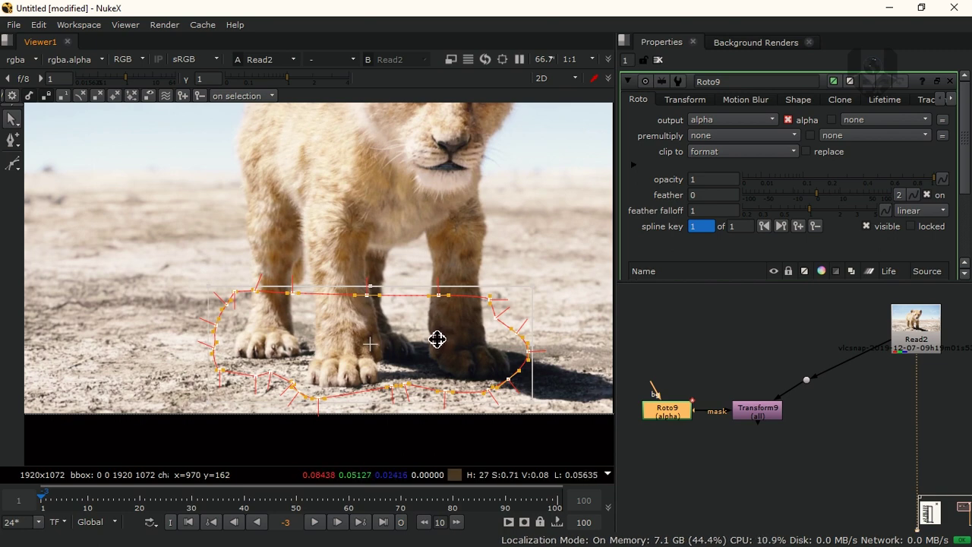
Step: Shift the roto shape slightly around the cub's paws and extend the feather of all its points outward
{"action": "left_click_drag", "start_coordinate": [442, 352], "coordinate": [449, 349]}
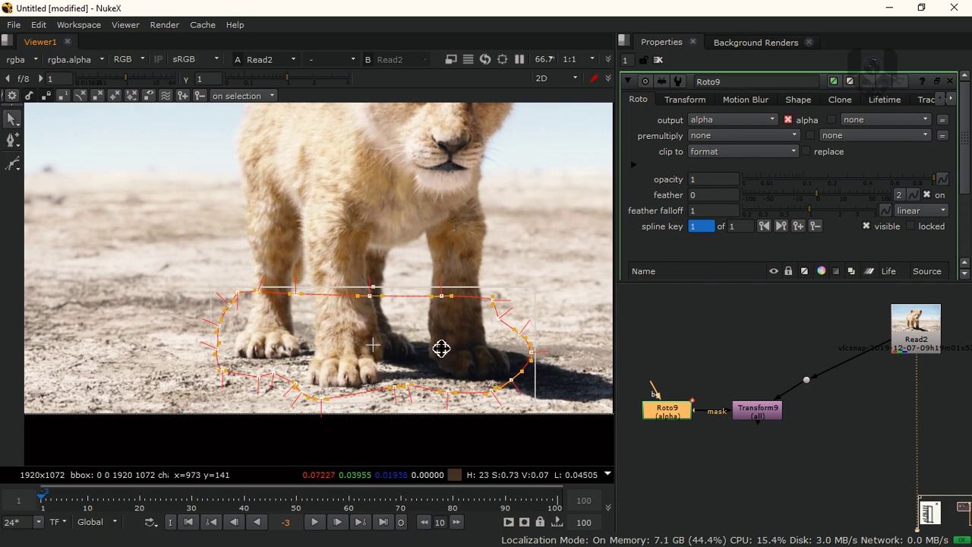
{"action": "left_click", "coordinate": [128, 249]}
{"action": "left_click", "coordinate": [384, 365]}
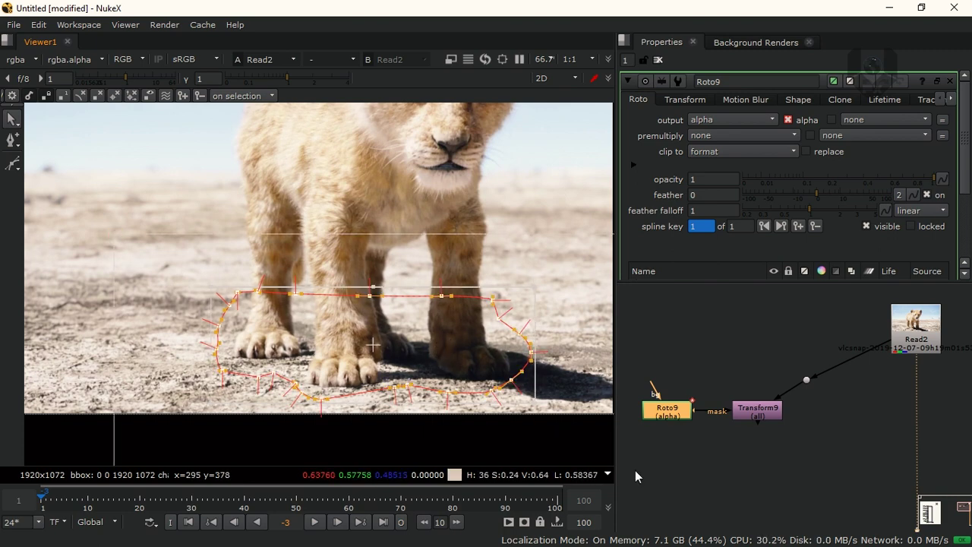
{"action": "key", "text": "z"}
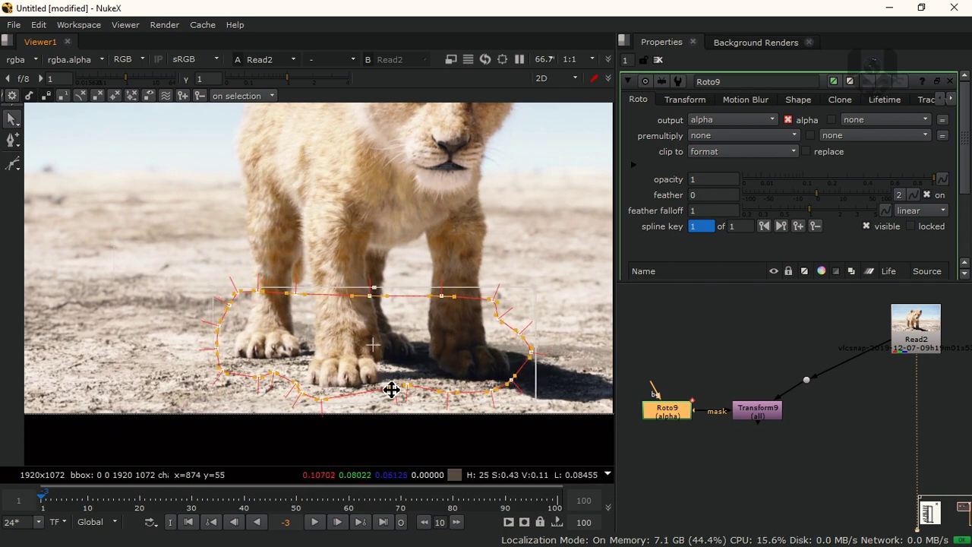
{"action": "key", "text": "z"}
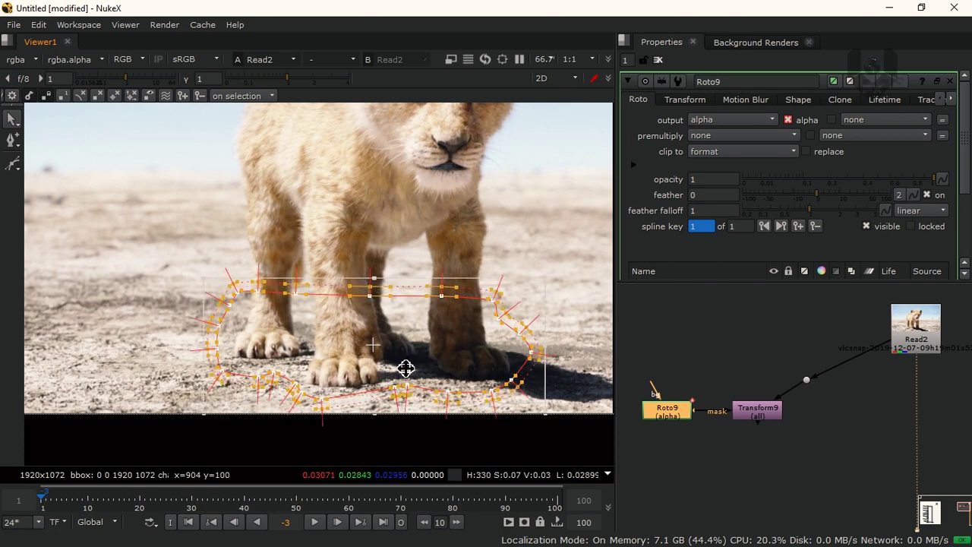
{"action": "key", "text": "e"}
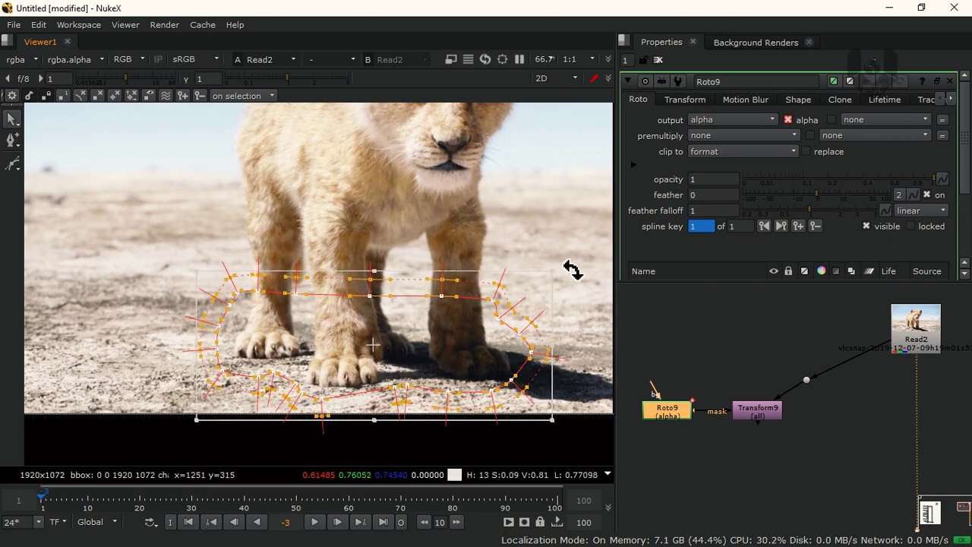
Step: Pull individual feather points farther out on both ends of the roto shape and widen the feather along its left half
{"action": "left_click", "coordinate": [583, 242]}
{"action": "left_click_drag", "start_coordinate": [522, 307], "coordinate": [558, 357]}
{"action": "left_click_drag", "start_coordinate": [209, 327], "coordinate": [210, 295]}
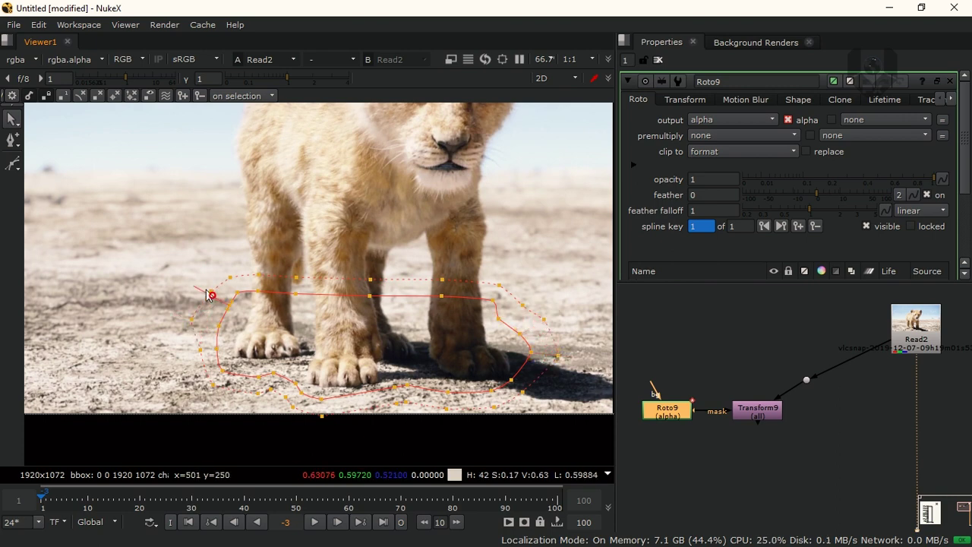
{"action": "left_click_drag", "start_coordinate": [258, 275], "coordinate": [260, 267]}
{"action": "left_click_drag", "start_coordinate": [201, 351], "coordinate": [188, 355]}
{"action": "left_click_drag", "start_coordinate": [213, 385], "coordinate": [194, 400]}
{"action": "left_click_drag", "start_coordinate": [148, 268], "coordinate": [373, 476]}
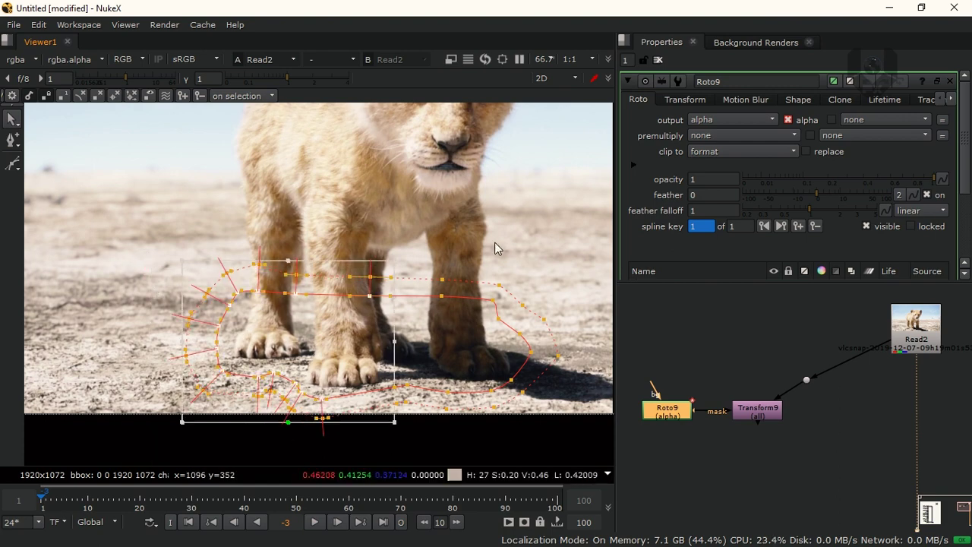
{"action": "left_click", "coordinate": [498, 267]}
{"action": "left_click", "coordinate": [242, 293]}
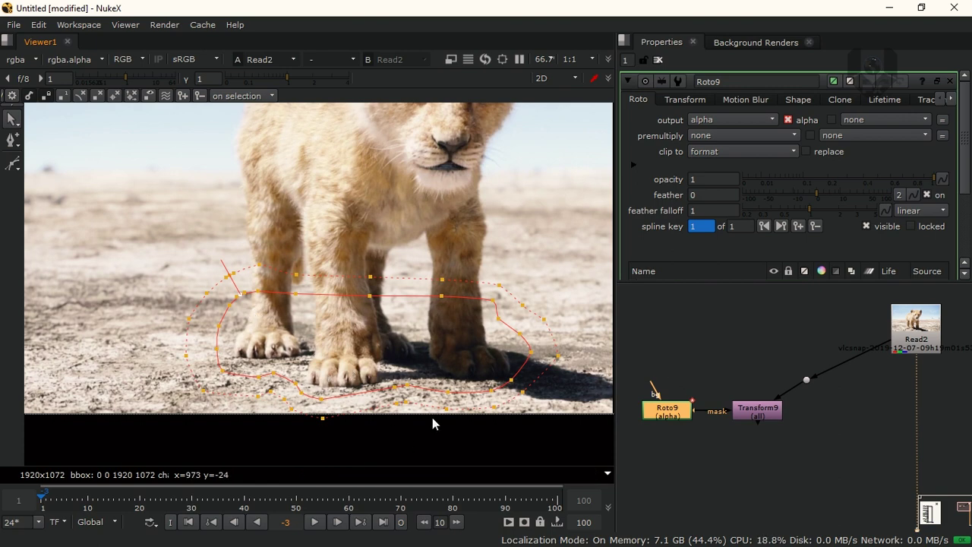
Step: View the TransformMasked node's output and move it together with the Roto node level with the Dot
{"action": "scroll", "coordinate": [410, 294], "scroll_direction": "down", "scroll_amount": 3}
{"action": "left_click", "coordinate": [757, 410]}
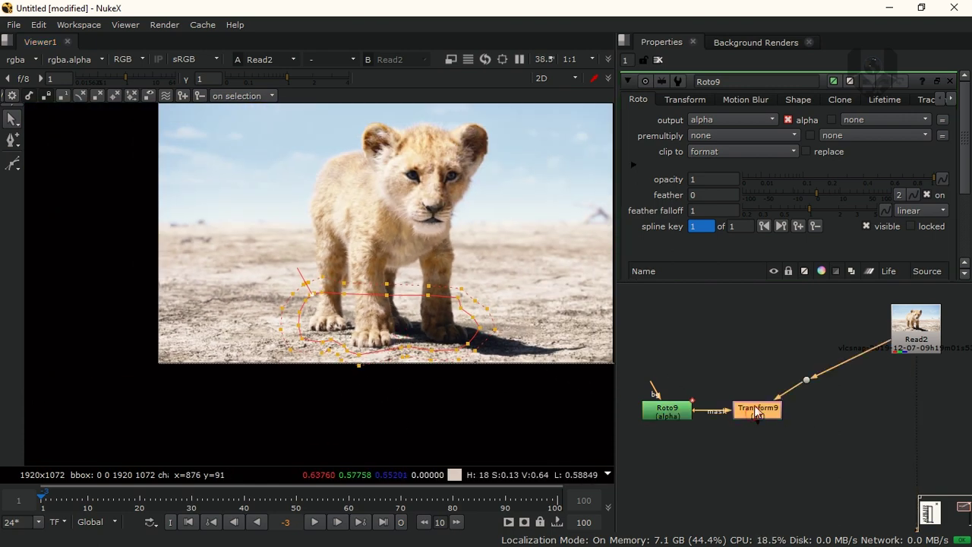
{"action": "key", "text": "1"}
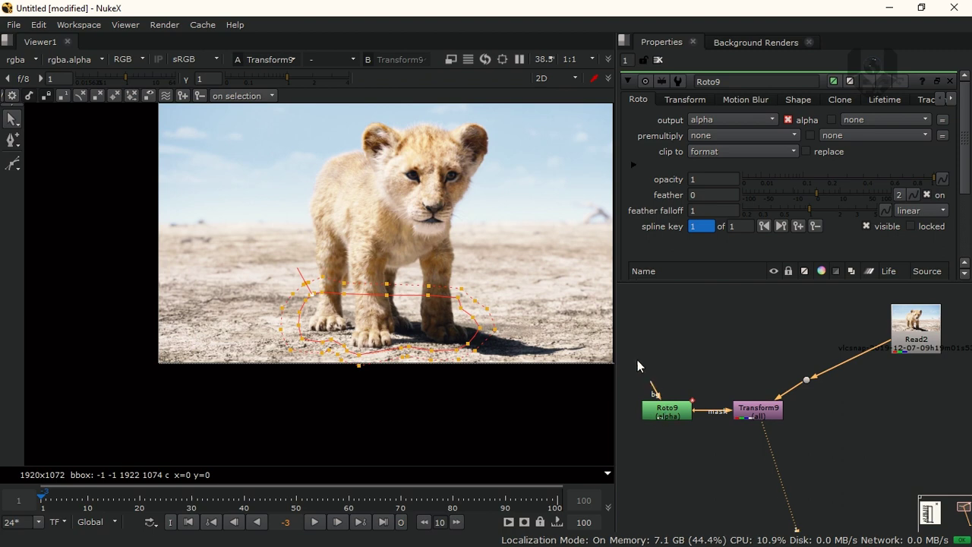
{"action": "left_click_drag", "start_coordinate": [625, 351], "coordinate": [751, 451]}
{"action": "left_click_drag", "start_coordinate": [758, 409], "coordinate": [729, 380]}
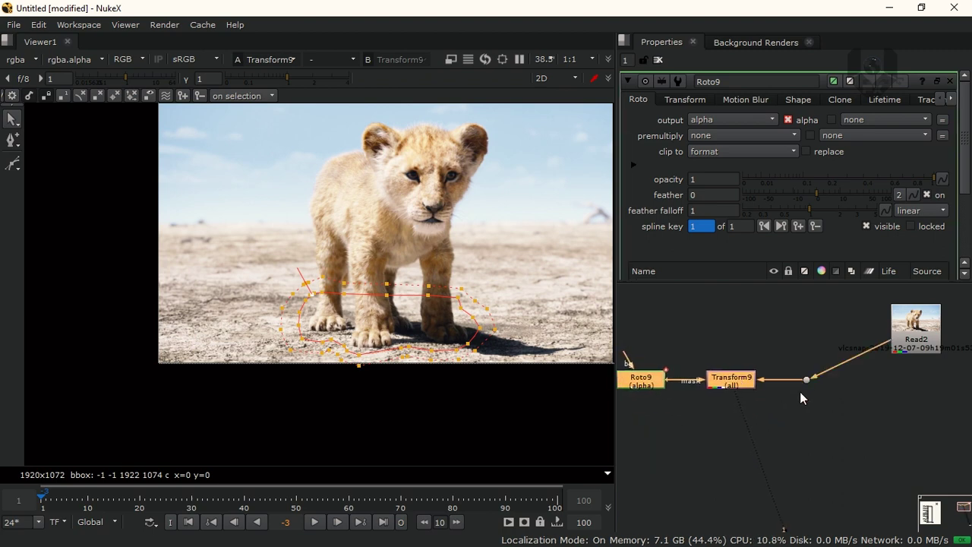
{"action": "scroll", "coordinate": [781, 408], "scroll_direction": "down", "scroll_amount": 2}
{"action": "scroll", "coordinate": [448, 361], "scroll_direction": "up", "scroll_amount": 2}
{"action": "middle_click_drag", "start_coordinate": [441, 333], "coordinate": [419, 350]}
{"action": "scroll", "coordinate": [505, 333], "scroll_direction": "down", "scroll_amount": 3}
Step: Open the TransformMasked node's properties and relocate its pivot to the cub's front paw, at about x 762, y 144, without moving the image
{"action": "left_click", "coordinate": [719, 398]}
{"action": "double_click", "coordinate": [756, 364]}
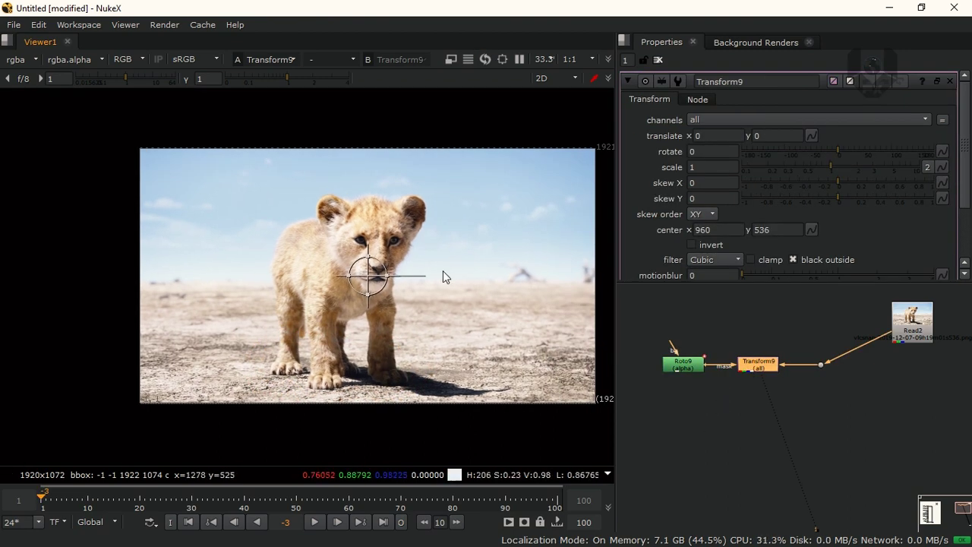
{"action": "scroll", "coordinate": [380, 310], "scroll_direction": "up", "scroll_amount": 1}
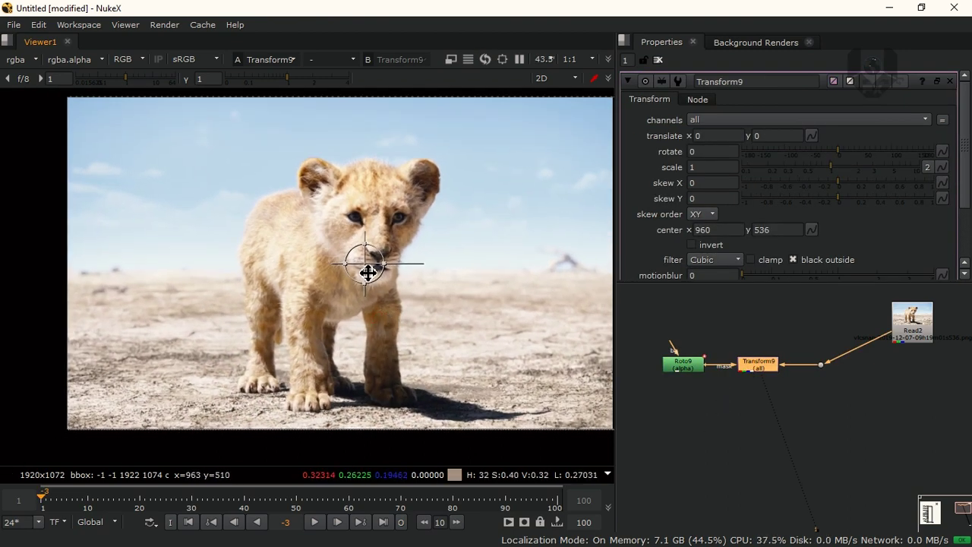
{"action": "left_click_drag", "start_coordinate": [369, 262], "coordinate": [294, 389], "text": "ctrl"}
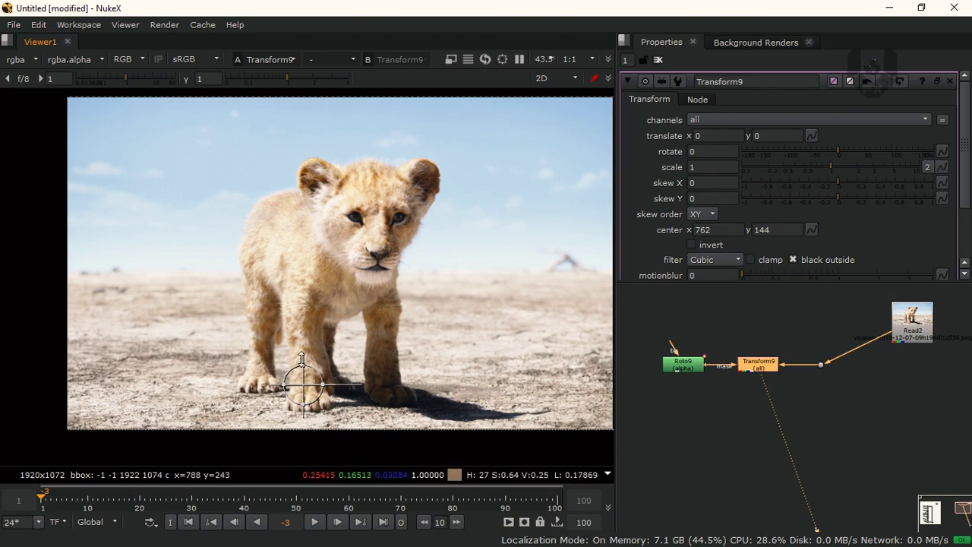
{"action": "left_click_drag", "start_coordinate": [368, 329], "coordinate": [260, 439]}
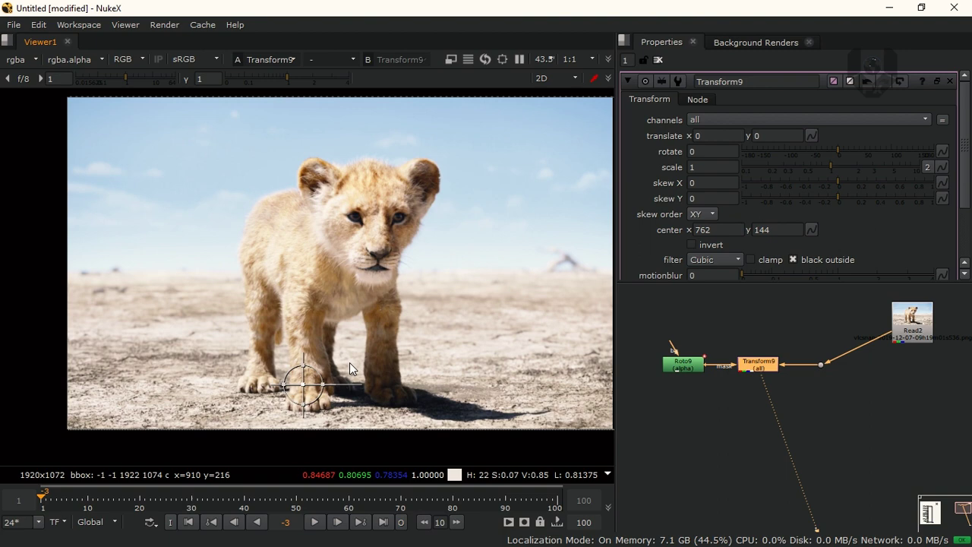
Step: Nudge the transformed paws horizontally back and forth within the mask, settling on a translate x of 190
{"action": "key", "text": "shift+KP_6"}
{"action": "key", "text": "shift+KP_6"}
{"action": "key", "text": "shift+KP_6"}
{"action": "key", "text": "shift+KP_6"}
{"action": "key", "text": "shift+KP_6"}
{"action": "key", "text": "shift+KP_6"}
{"action": "key", "text": "shift+KP_6"}
{"action": "key", "text": "shift+KP_6"}
{"action": "key", "text": "shift+KP_6"}
{"action": "key", "text": "shift+KP_6"}
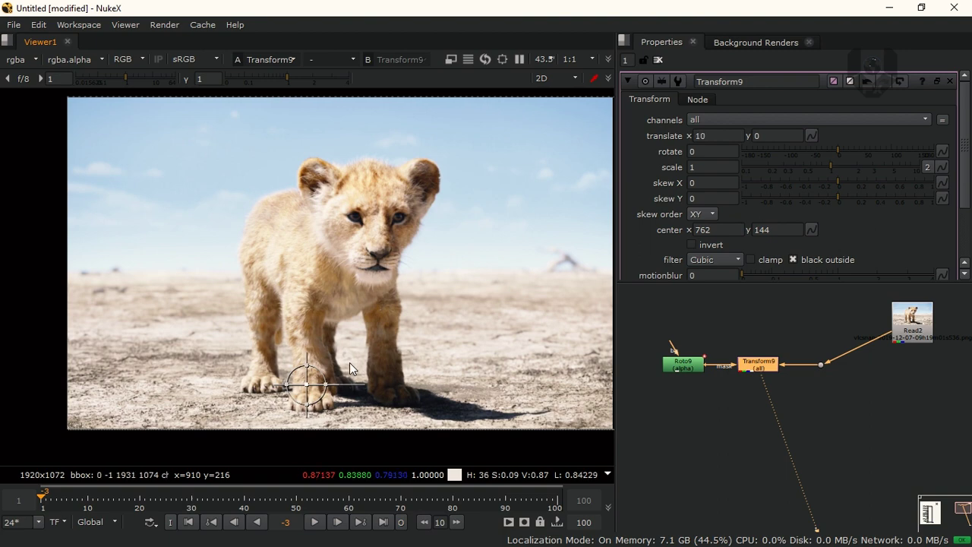
{"action": "key", "text": "shift+KP_6"}
{"action": "key", "text": "shift+KP_6"}
{"action": "key", "text": "shift+KP_6"}
{"action": "key", "text": "shift+KP_6"}
{"action": "key", "text": "shift+KP_6"}
{"action": "key", "text": "shift+KP_6"}
{"action": "key", "text": "shift+KP_6"}
{"action": "key", "text": "shift+KP_6"}
{"action": "key", "text": "shift+KP_6"}
{"action": "key", "text": "shift+KP_6"}
{"action": "key", "text": "shift+KP_6"}
{"action": "key", "text": "shift+KP_6"}
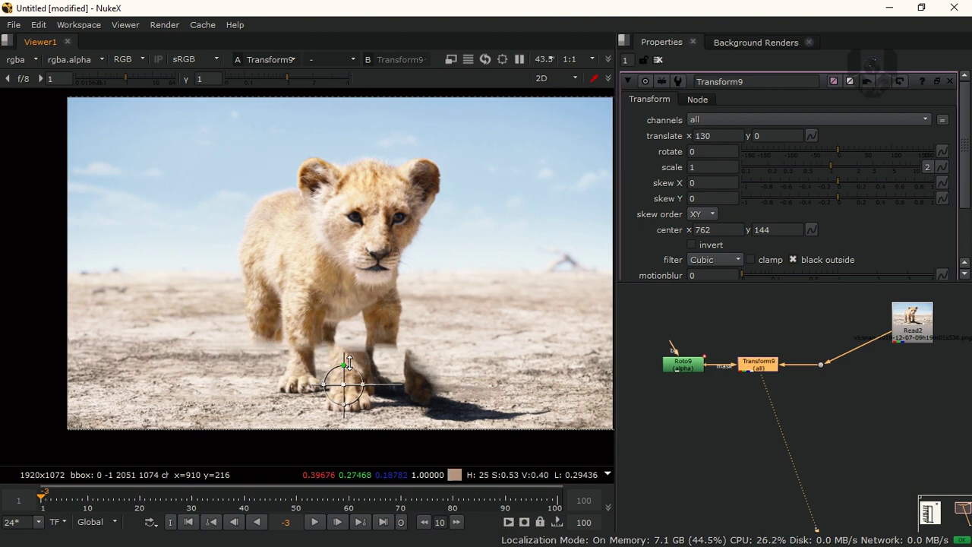
{"action": "key", "text": "shift+KP_6"}
{"action": "key", "text": "shift+KP_6"}
{"action": "key", "text": "shift+KP_6"}
{"action": "key", "text": "shift+KP_6"}
{"action": "key", "text": "shift+KP_6"}
{"action": "key", "text": "shift+KP_6"}
{"action": "key", "text": "shift+KP_6"}
{"action": "key", "text": "shift+KP_6"}
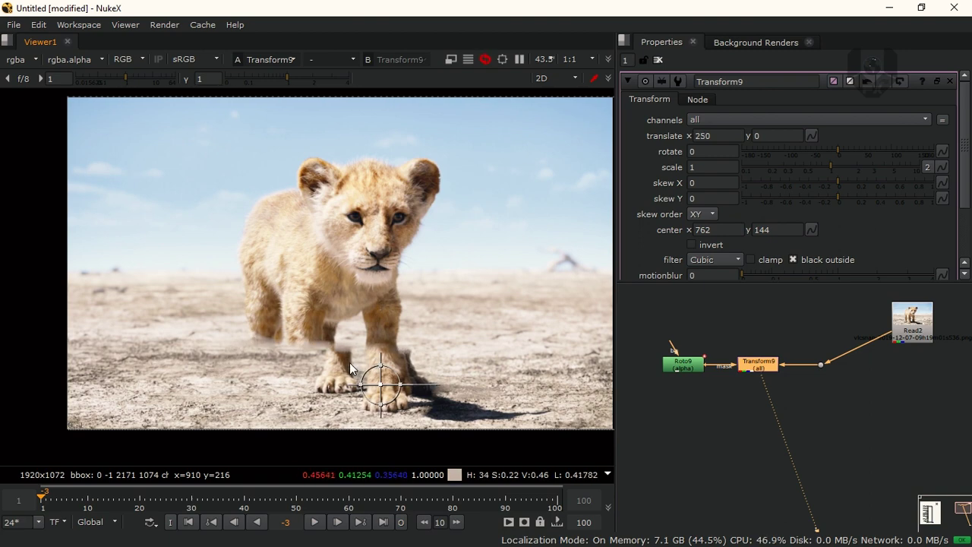
{"action": "key", "text": "shift+KP_6"}
{"action": "key", "text": "shift+KP_6"}
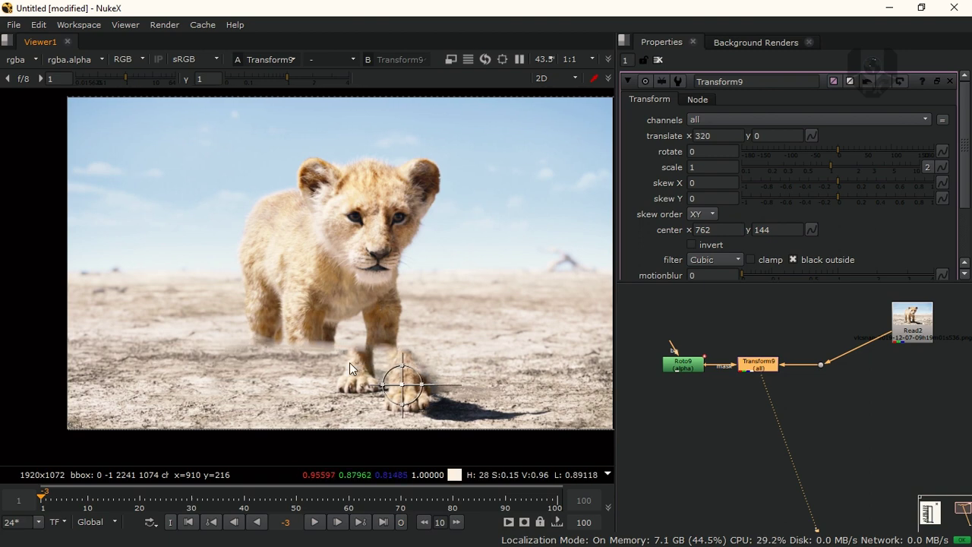
{"action": "key", "text": "shift+KP_4"}
{"action": "key", "text": "shift+KP_4"}
{"action": "key", "text": "shift+KP_4"}
{"action": "key", "text": "shift+KP_4"}
{"action": "key", "text": "shift+KP_4"}
{"action": "key", "text": "shift+KP_4"}
{"action": "key", "text": "shift+KP_4"}
{"action": "key", "text": "shift+KP_4"}
{"action": "key", "text": "shift+KP_4"}
{"action": "key", "text": "shift+KP_4"}
{"action": "key", "text": "shift+KP_4"}
{"action": "key", "text": "shift+KP_4"}
{"action": "key", "text": "shift+KP_4"}
{"action": "key", "text": "shift+KP_4"}
{"action": "key", "text": "shift+KP_4"}
{"action": "key", "text": "shift+KP_4"}
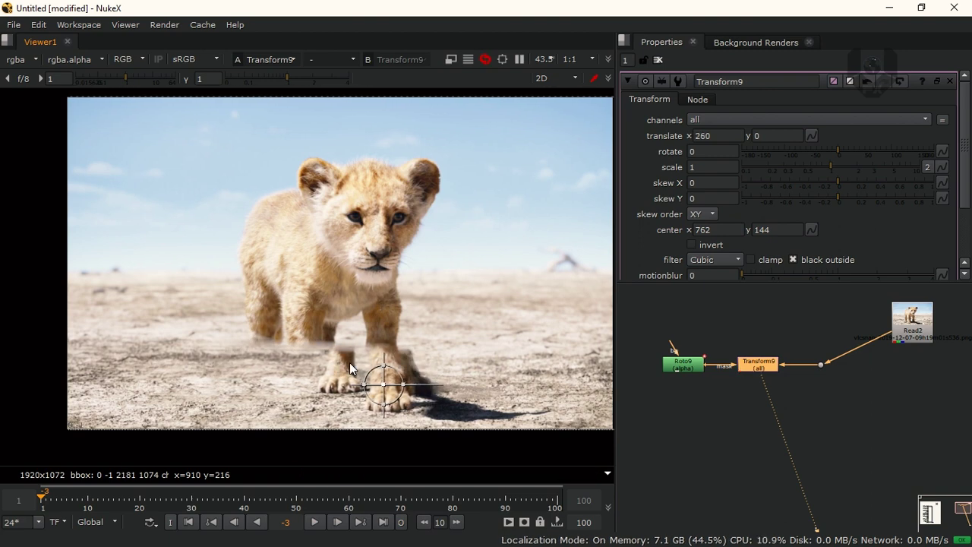
{"action": "key", "text": "shift+KP_6"}
{"action": "key", "text": "shift+KP_6"}
{"action": "key", "text": "shift+KP_6"}
{"action": "key", "text": "shift+KP_6"}
{"action": "key", "text": "shift+KP_6"}
{"action": "key", "text": "shift+KP_6"}
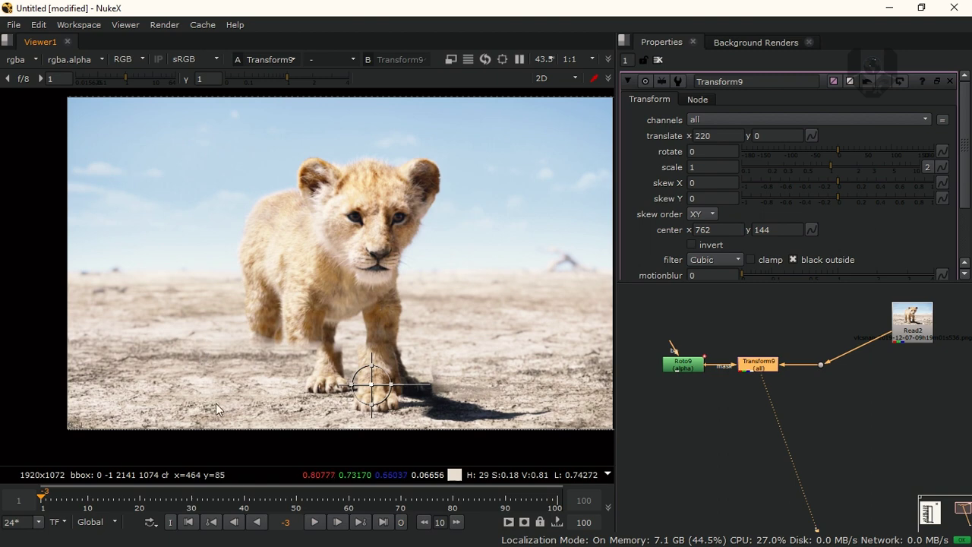
{"action": "key", "text": "shift+KP_4"}
{"action": "key", "text": "shift+KP_4"}
{"action": "key", "text": "shift+KP_4"}
{"action": "key", "text": "shift+KP_4"}
{"action": "key", "text": "shift+KP_4"}
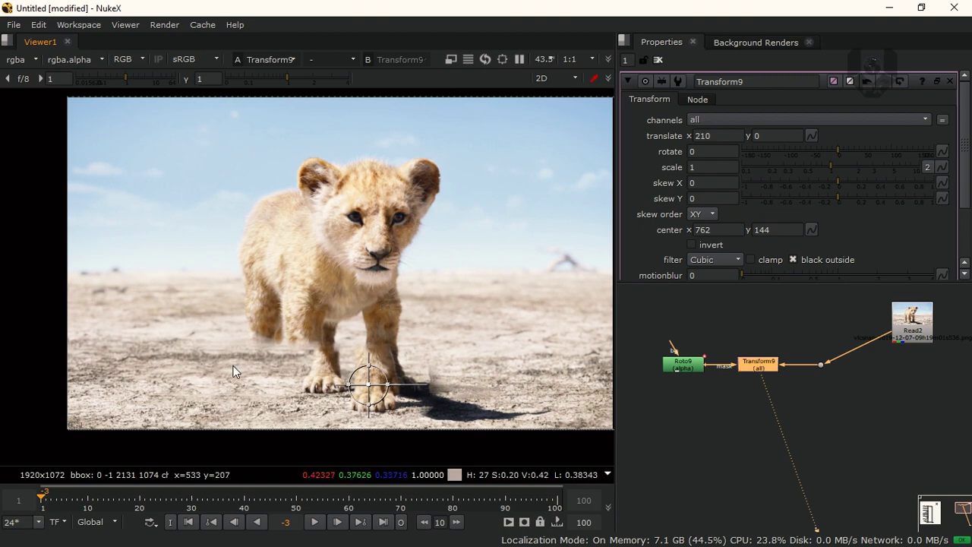
{"action": "key", "text": "shift+KP_6"}
{"action": "key", "text": "shift+KP_6"}
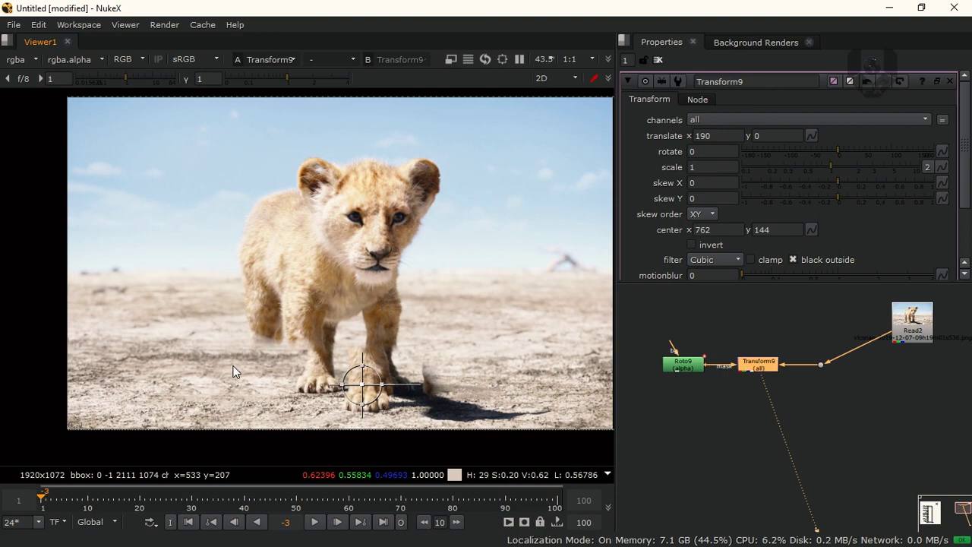
Step: Examine the ground texture, the cut-off hind leg and the shifted paws along the soft edges of the masked area
{"action": "scroll", "coordinate": [236, 399], "scroll_direction": "up", "scroll_amount": 5}
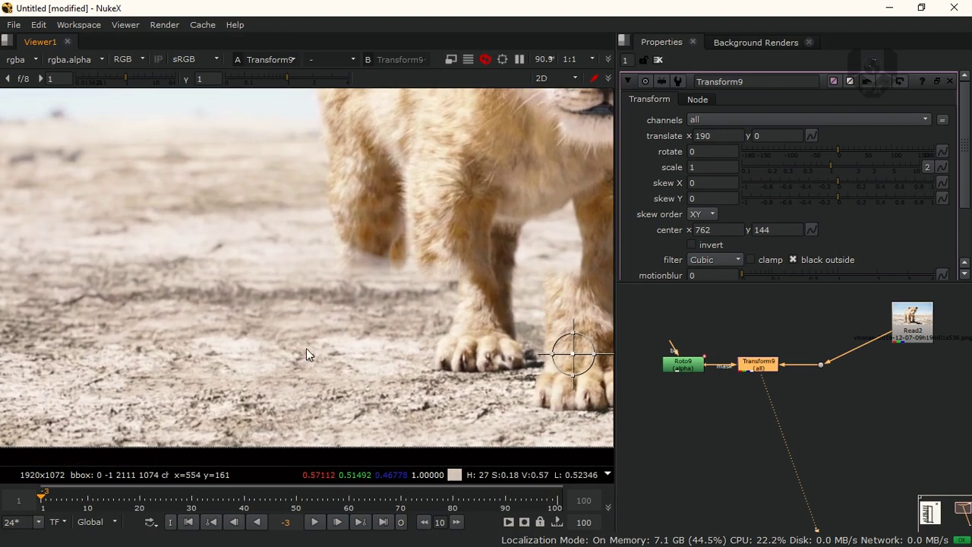
{"action": "scroll", "coordinate": [219, 357], "scroll_direction": "up", "scroll_amount": 5}
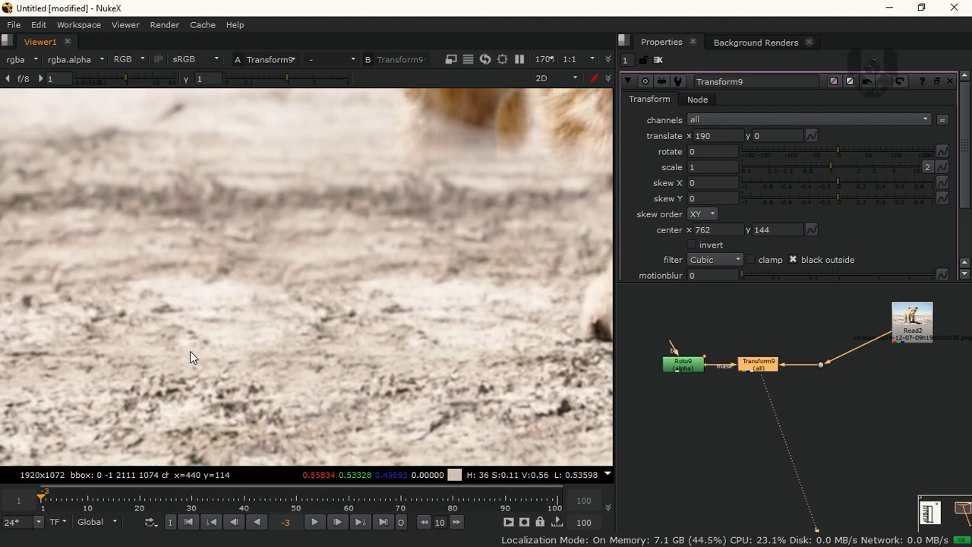
{"action": "middle_click_drag", "start_coordinate": [190, 351], "coordinate": [254, 340]}
{"action": "middle_click_drag", "start_coordinate": [433, 245], "coordinate": [297, 301]}
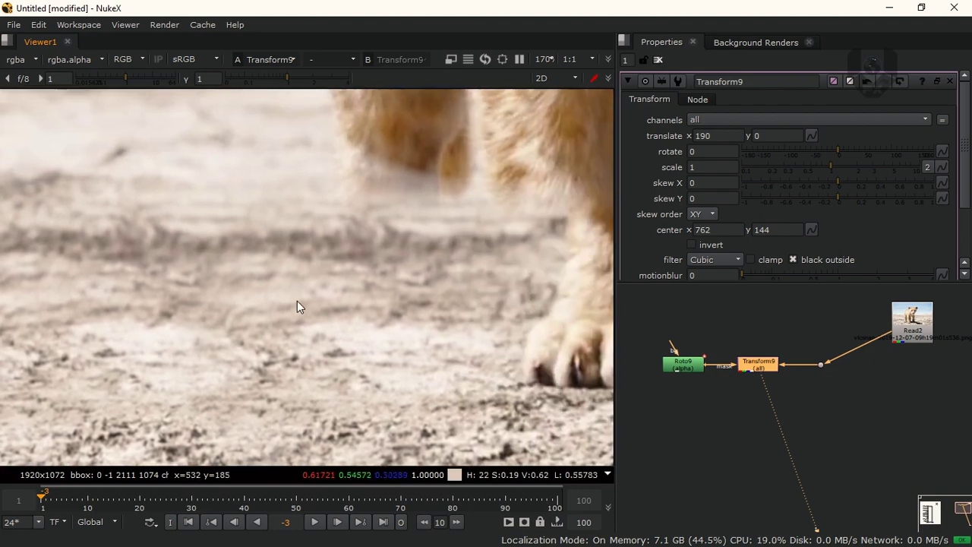
{"action": "middle_click_drag", "start_coordinate": [20, 370], "coordinate": [219, 329]}
{"action": "scroll", "coordinate": [313, 364], "scroll_direction": "down", "scroll_amount": 9}
{"action": "scroll", "coordinate": [329, 348], "scroll_direction": "up", "scroll_amount": 5}
{"action": "middle_click_drag", "start_coordinate": [301, 350], "coordinate": [210, 360]}
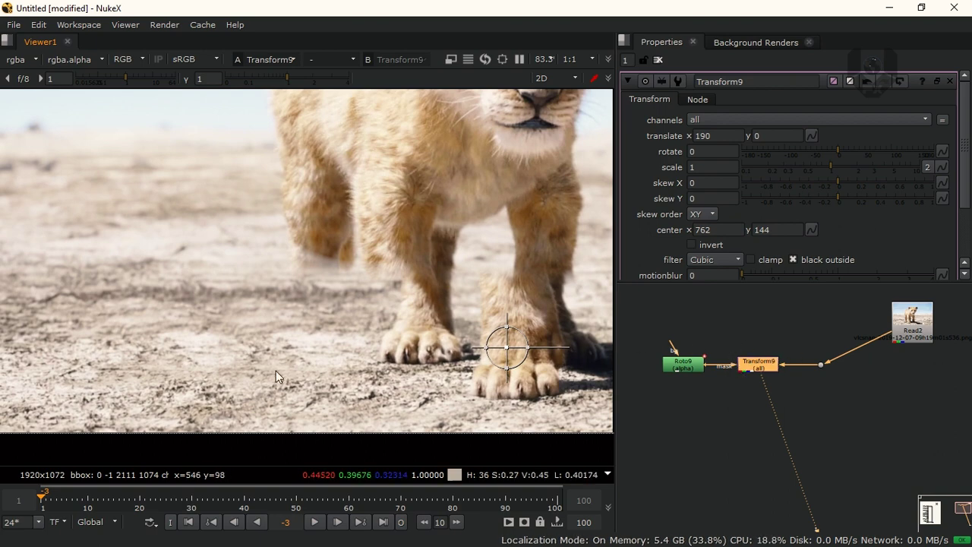
{"action": "scroll", "coordinate": [274, 353], "scroll_direction": "down", "scroll_amount": 3}
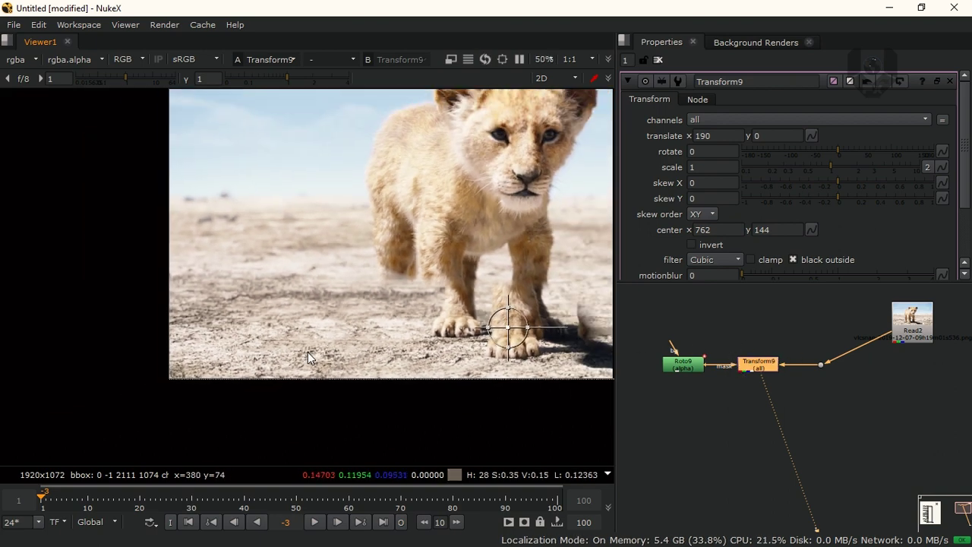
{"action": "middle_click_drag", "start_coordinate": [305, 362], "coordinate": [291, 371]}
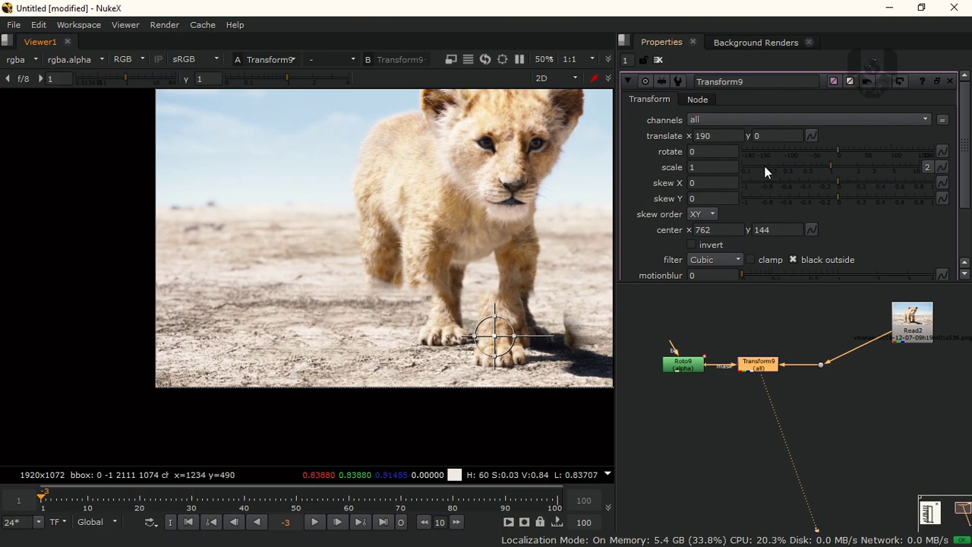
Step: Set the TransformMasked node's filter to Rifman, then compare the filter choices and keep Rifman
{"action": "scroll", "coordinate": [948, 199], "scroll_direction": "down", "scroll_amount": 3}
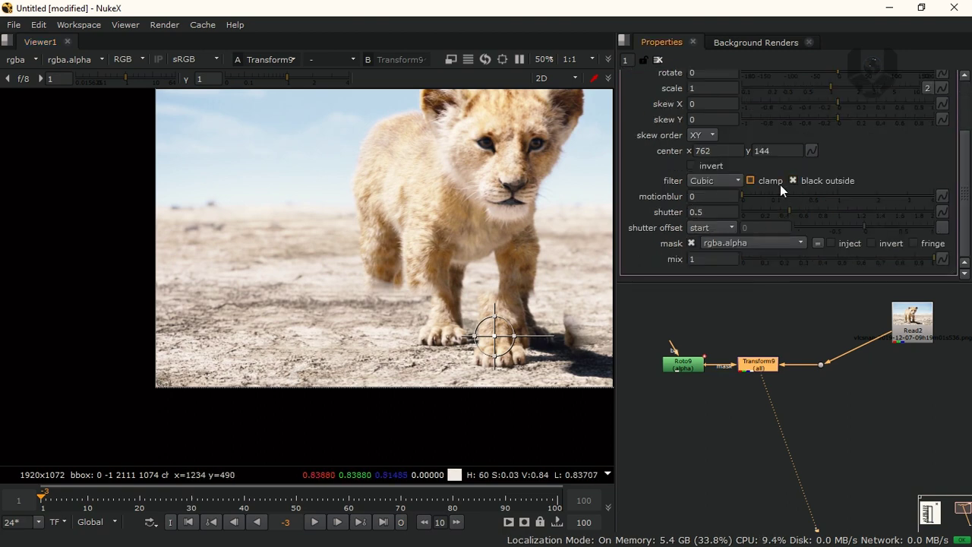
{"action": "left_click", "coordinate": [711, 182]}
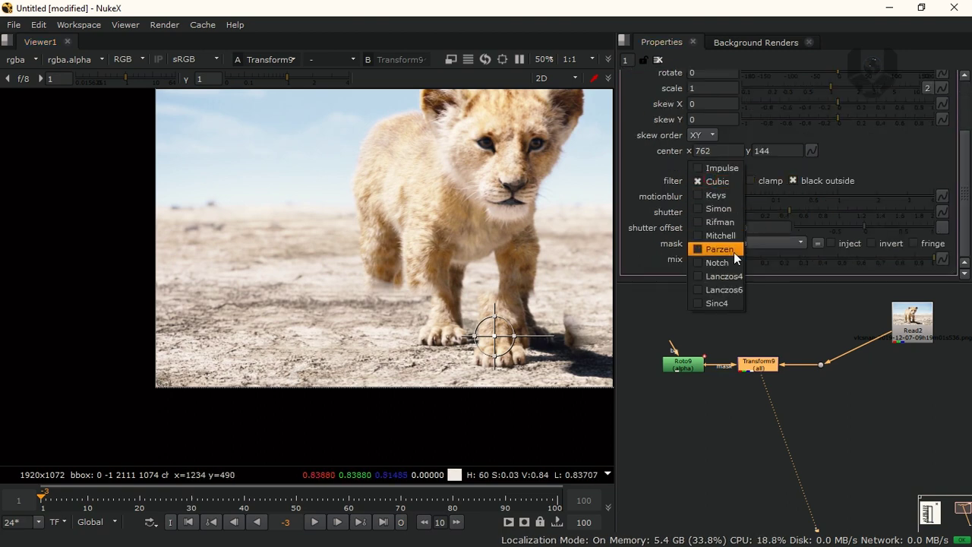
{"action": "left_click", "coordinate": [720, 222]}
{"action": "left_click", "coordinate": [720, 183]}
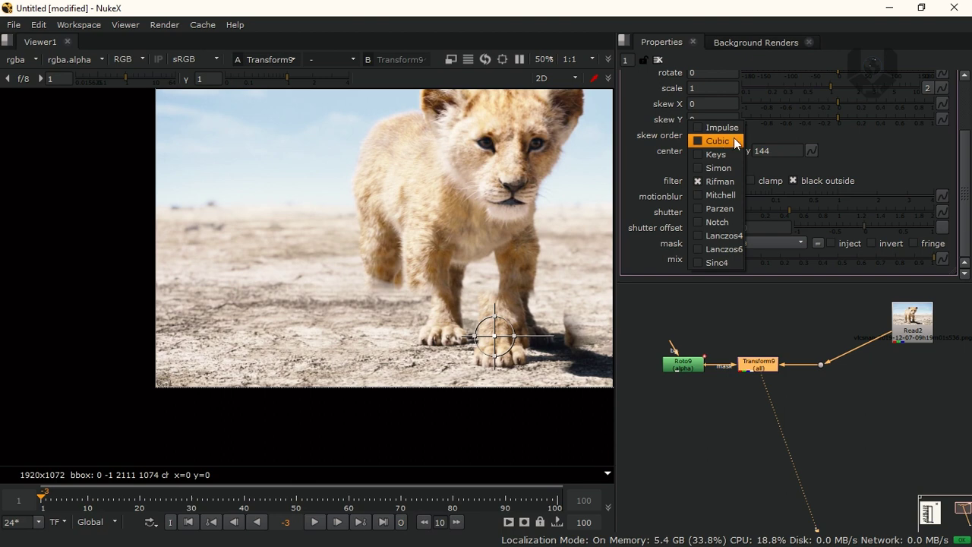
{"action": "left_click", "coordinate": [722, 186]}
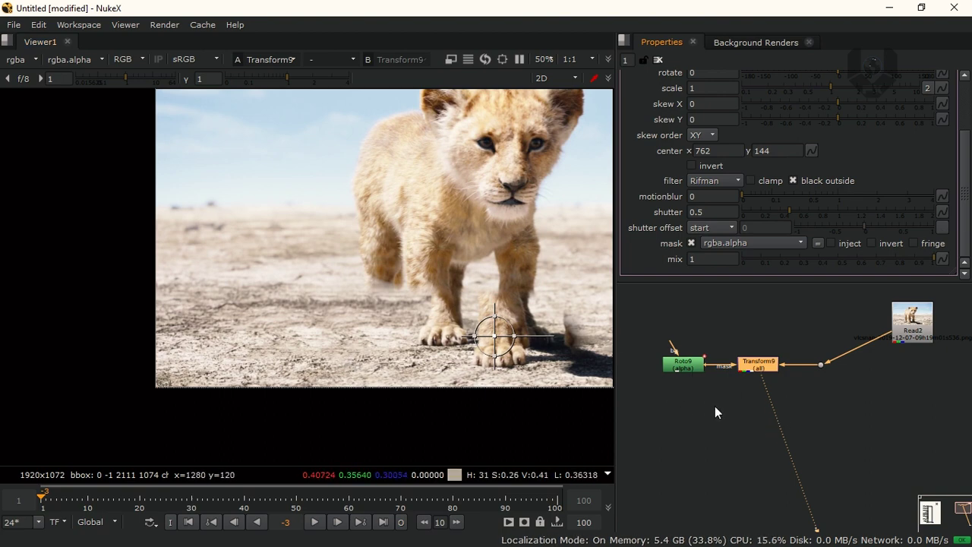
{"action": "middle_click_drag", "start_coordinate": [705, 405], "coordinate": [724, 389]}
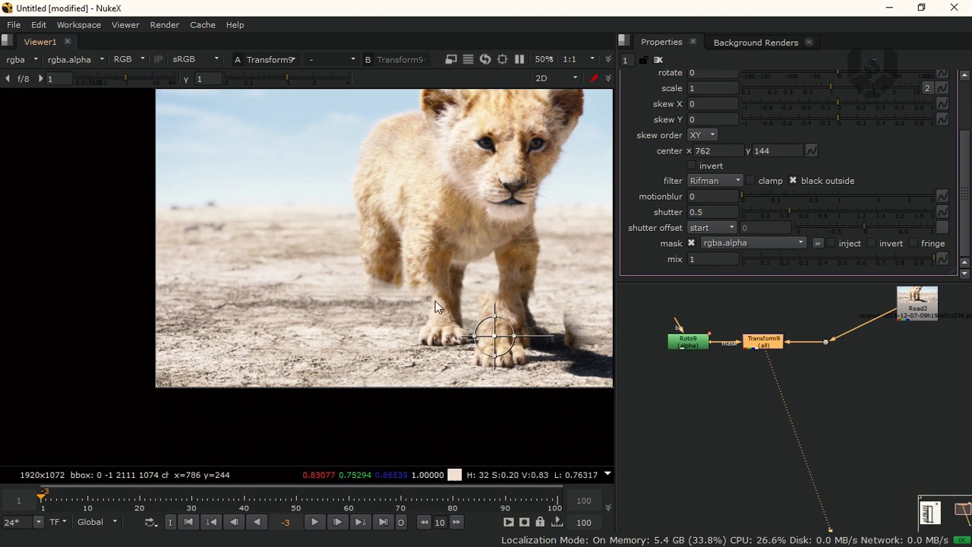
{"action": "middle_click_drag", "start_coordinate": [426, 370], "coordinate": [313, 383]}
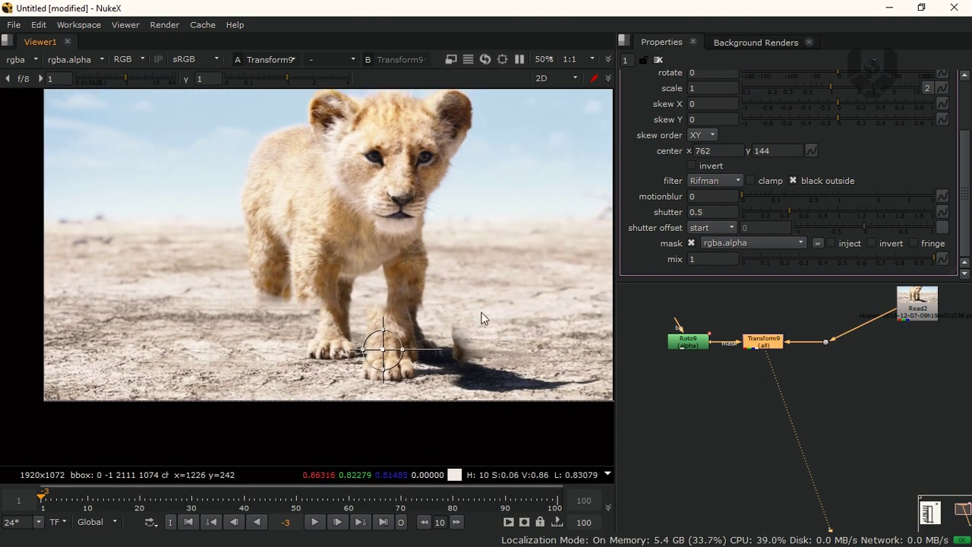
Step: Add a second TransformMasked node and insert it directly below the first one in the chain
{"action": "middle_click_drag", "start_coordinate": [477, 363], "coordinate": [466, 359]}
{"action": "left_click", "coordinate": [748, 389]}
{"action": "key", "text": "Tab"}
{"action": "type", "text": "tra"}
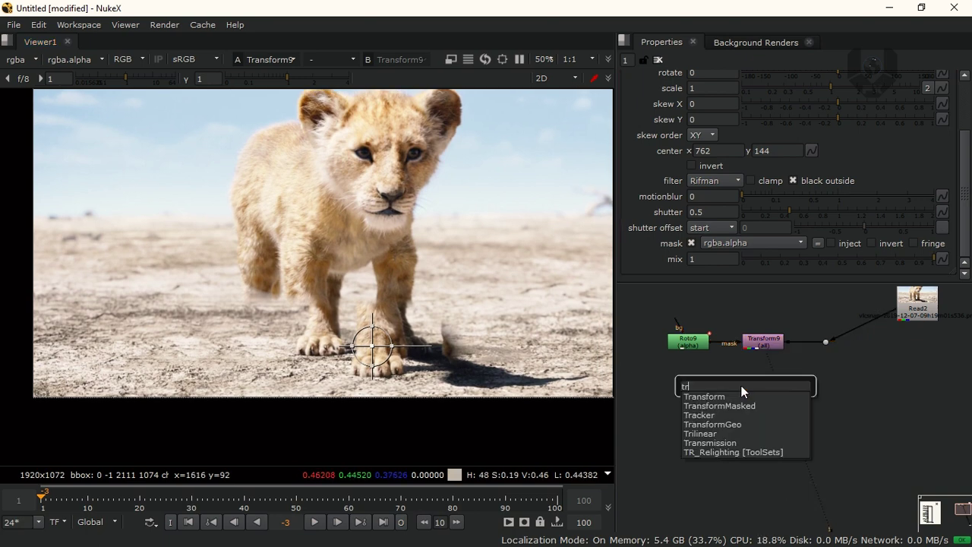
{"action": "left_click", "coordinate": [736, 400]}
{"action": "left_click_drag", "start_coordinate": [751, 385], "coordinate": [755, 386]}
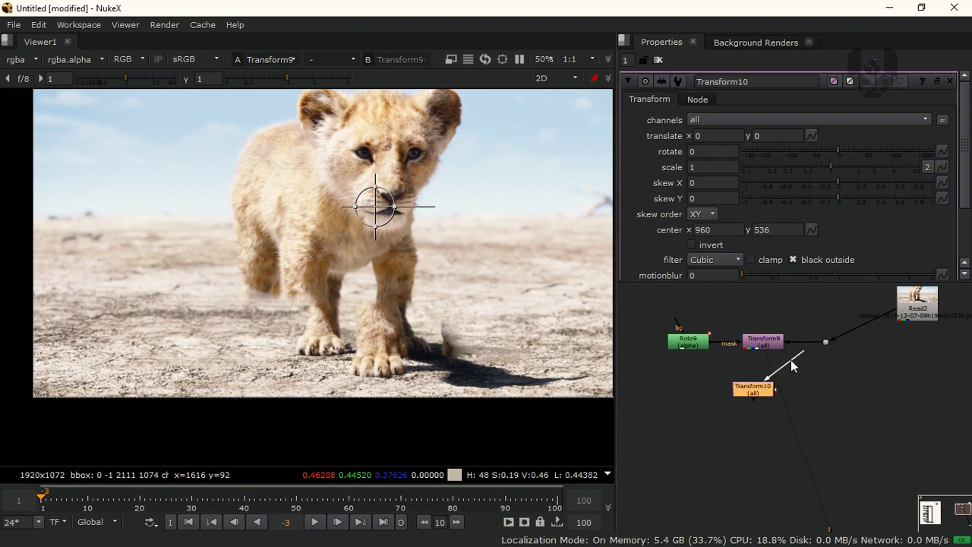
{"action": "left_click_drag", "start_coordinate": [755, 349], "coordinate": [756, 345]}
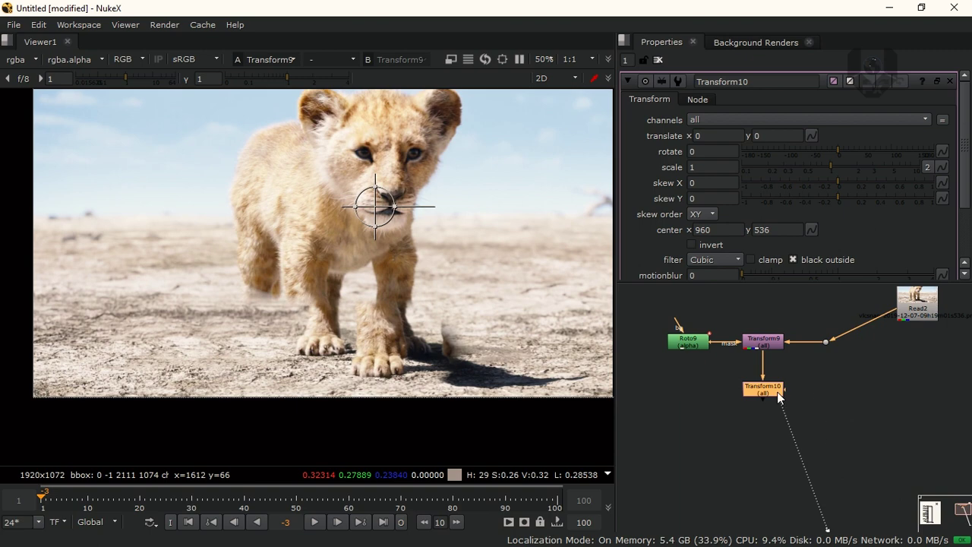
Step: Create a new Roto node beside the second TransformMasked node and connect it as that node's mask
{"action": "left_click", "coordinate": [714, 399]}
{"action": "key", "text": "o"}
{"action": "left_click_drag", "start_coordinate": [712, 401], "coordinate": [700, 388]}
{"action": "left_click_drag", "start_coordinate": [790, 392], "coordinate": [686, 391]}
Step: Draw a closed roto shape around the cub's forward front paw, the paw remnant beside it and the ground between them
{"action": "middle_click_drag", "start_coordinate": [392, 352], "coordinate": [377, 355]}
{"action": "scroll", "coordinate": [273, 319], "scroll_direction": "up", "scroll_amount": 2}
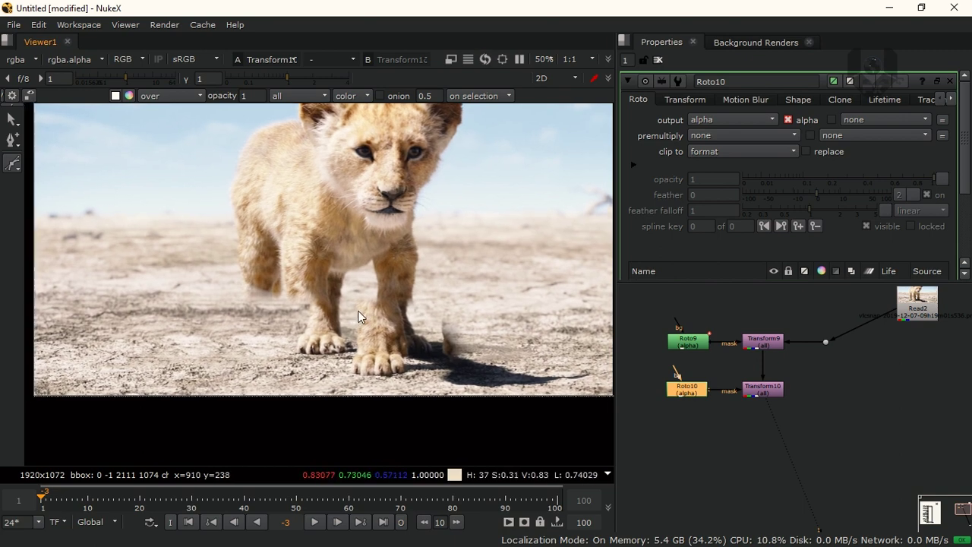
{"action": "left_click", "coordinate": [445, 284]}
{"action": "left_click", "coordinate": [402, 283]}
{"action": "left_click", "coordinate": [359, 302]}
{"action": "left_click", "coordinate": [346, 355]}
{"action": "left_click", "coordinate": [357, 388]}
{"action": "left_click", "coordinate": [378, 397]}
{"action": "left_click", "coordinate": [420, 393]}
{"action": "left_click", "coordinate": [453, 392]}
{"action": "left_click", "coordinate": [472, 392]}
{"action": "left_click", "coordinate": [498, 379]}
{"action": "left_click", "coordinate": [502, 344]}
{"action": "left_click", "coordinate": [481, 306]}
{"action": "left_click", "coordinate": [445, 284]}
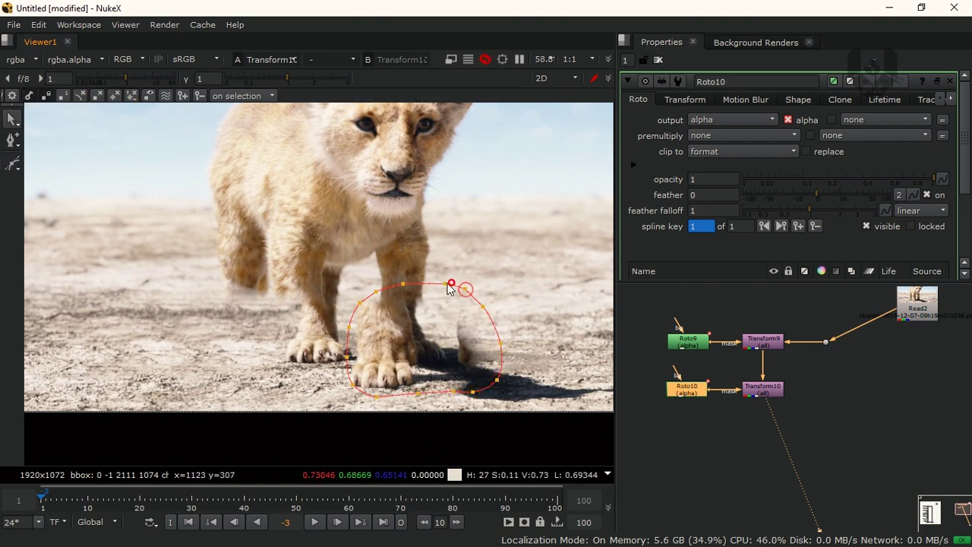
Step: Select all points of the new roto shape and feather its edge outward evenly on all sides
{"action": "left_click_drag", "start_coordinate": [532, 246], "coordinate": [298, 440]}
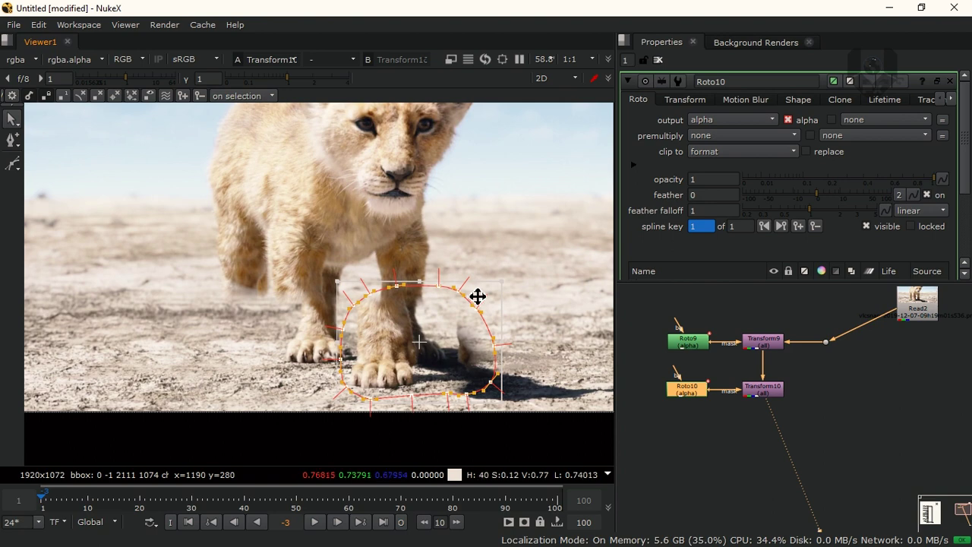
{"action": "key", "text": "Tab"}
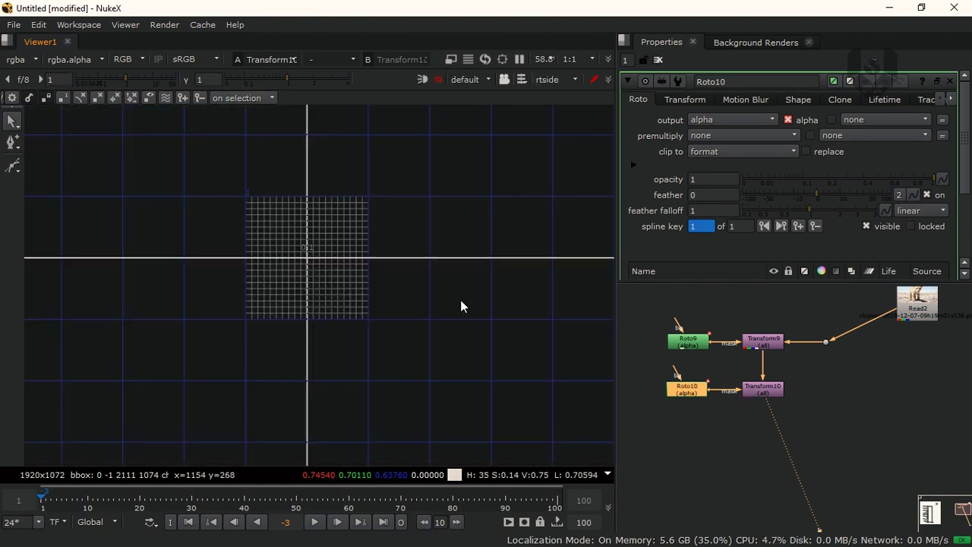
{"action": "key", "text": "Tab"}
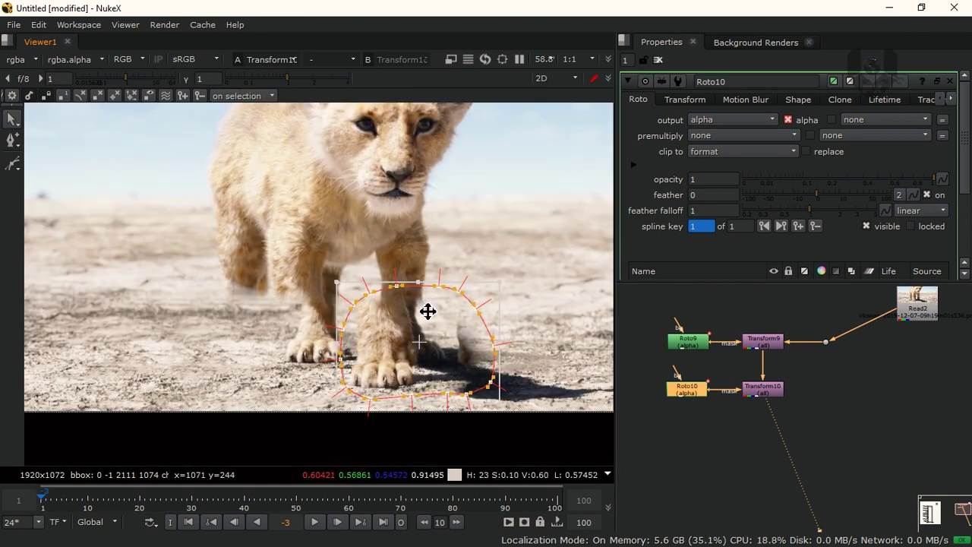
{"action": "key", "text": "e"}
{"action": "key", "text": "e"}
{"action": "key", "text": "e"}
{"action": "key", "text": "e"}
{"action": "key", "text": "e"}
{"action": "key", "text": "e"}
{"action": "key", "text": "e"}
{"action": "key", "text": "e"}
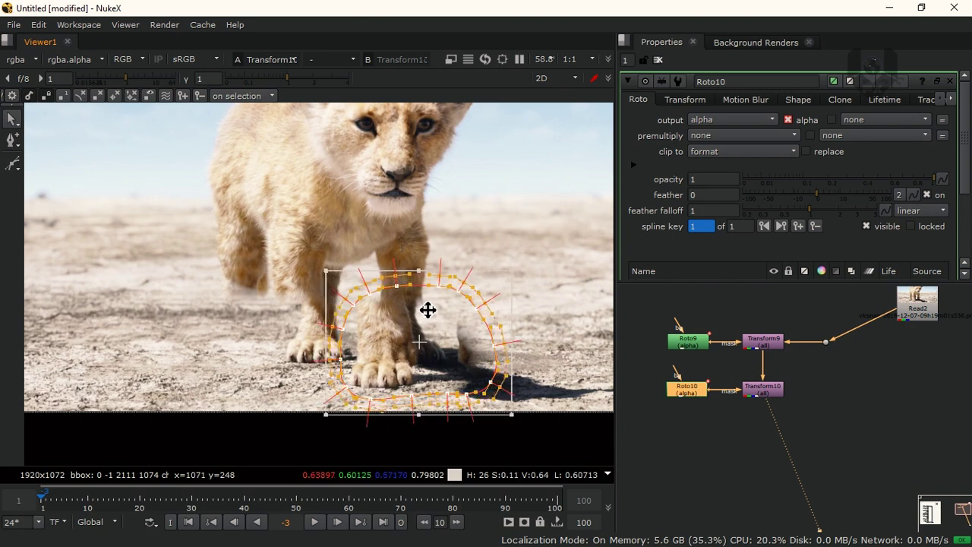
{"action": "left_click", "coordinate": [791, 394]}
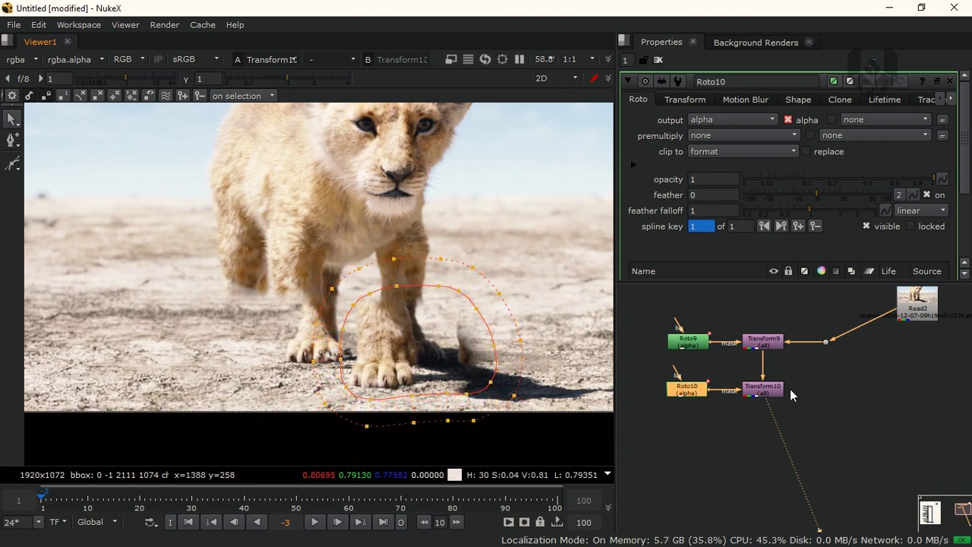
Step: Open the second TransformMasked node's properties and relocate its pivot to the masked paw, at about x 1055, y 171, without moving the image
{"action": "double_click", "coordinate": [771, 396]}
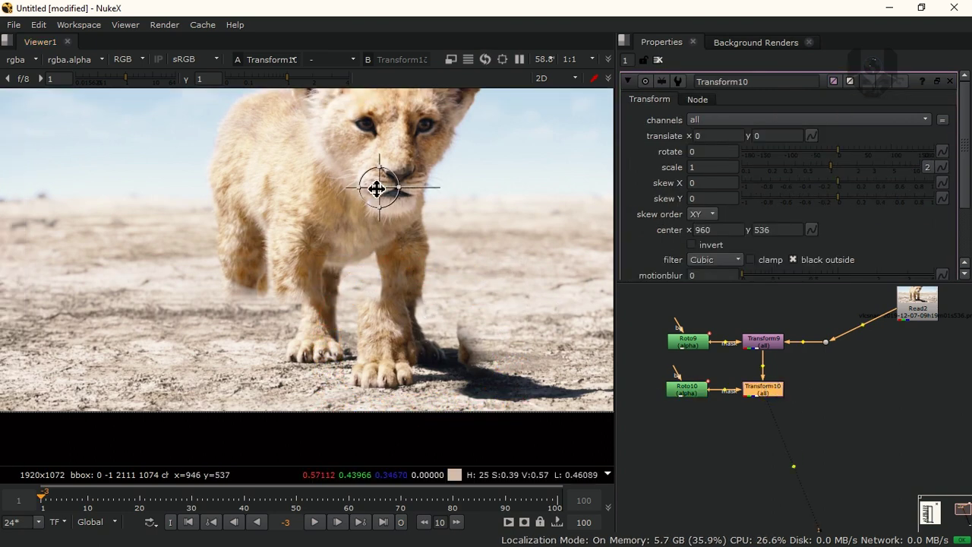
{"action": "left_click_drag", "start_coordinate": [383, 189], "coordinate": [412, 338], "text": "ctrl"}
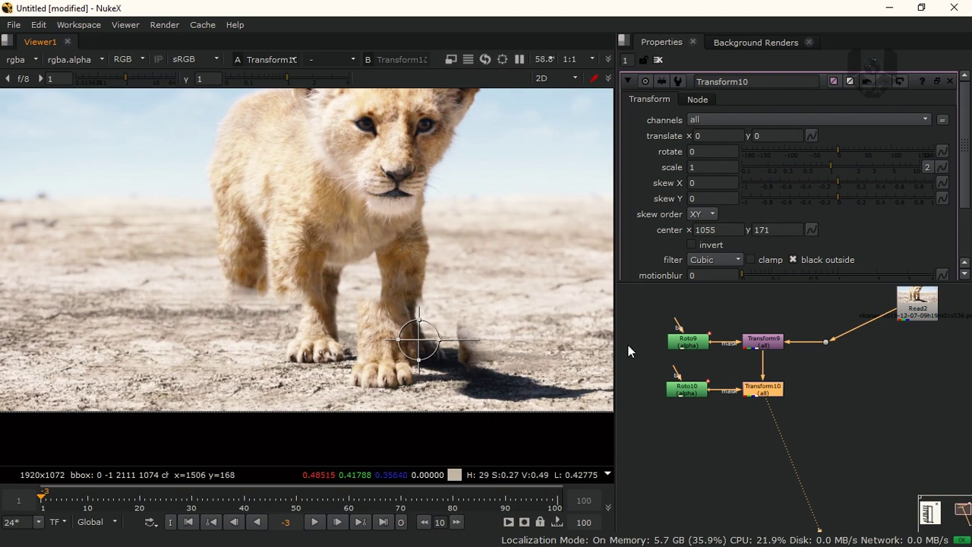
{"action": "left_click_drag", "start_coordinate": [498, 286], "coordinate": [349, 408]}
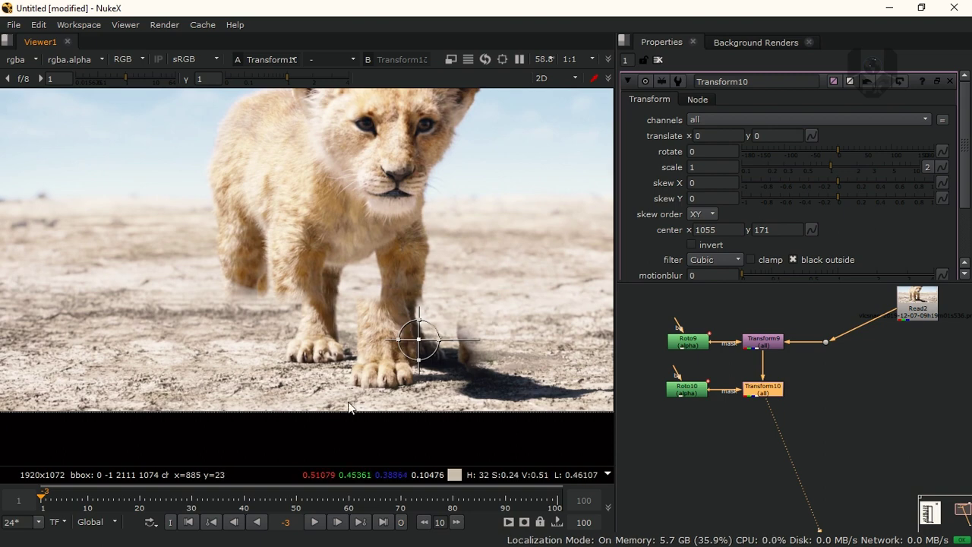
Step: Nudge the masked area's content horizontally in steps of 10 to a translate x of -350, covering the forward paw with ground
{"action": "key", "text": "shift+KP_4"}
{"action": "key", "text": "shift+KP_4"}
{"action": "key", "text": "shift+KP_4"}
{"action": "key", "text": "shift+KP_4"}
{"action": "key", "text": "shift+KP_4"}
{"action": "key", "text": "shift+KP_4"}
{"action": "key", "text": "shift+KP_4"}
{"action": "key", "text": "shift+KP_4"}
{"action": "key", "text": "shift+KP_4"}
{"action": "key", "text": "shift+KP_4"}
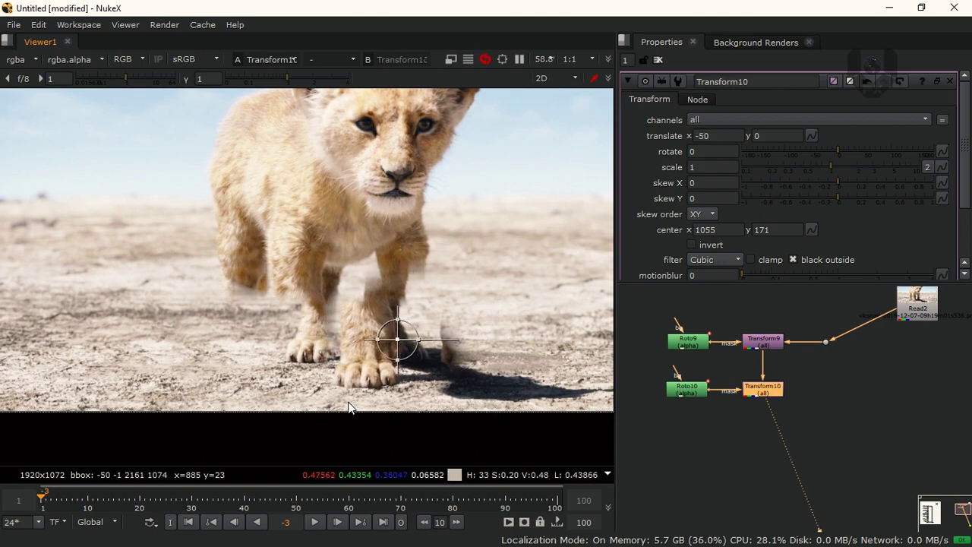
{"action": "key", "text": "shift+Left"}
{"action": "key", "text": "shift+Left"}
{"action": "key", "text": "shift+Left"}
{"action": "key", "text": "shift+Left"}
{"action": "key", "text": "shift+Left"}
{"action": "key", "text": "shift+Left"}
{"action": "key", "text": "shift+Left"}
{"action": "key", "text": "shift+Left"}
{"action": "key", "text": "shift+Left"}
{"action": "key", "text": "shift+Left"}
{"action": "key", "text": "shift+Left"}
{"action": "key", "text": "shift+Left"}
{"action": "key", "text": "shift+Left"}
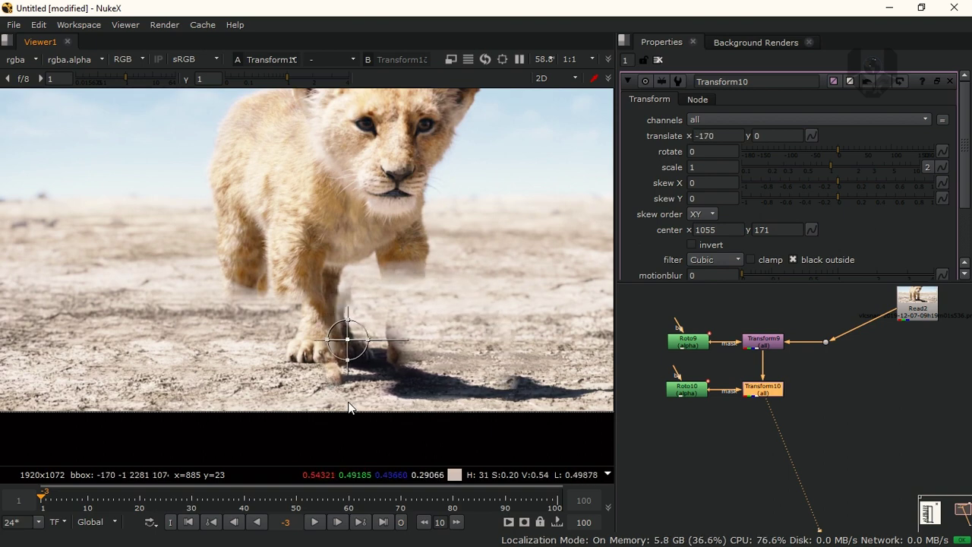
{"action": "key", "text": "shift+Left"}
{"action": "key", "text": "shift+Left"}
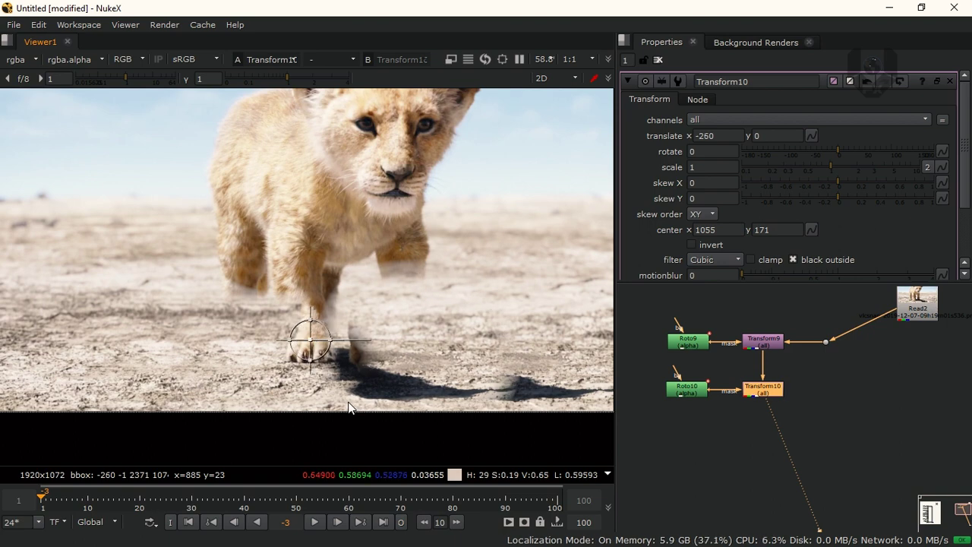
{"action": "key", "text": "shift+Left"}
{"action": "key", "text": "shift+Left"}
{"action": "key", "text": "shift+Left"}
{"action": "key", "text": "shift+Left"}
{"action": "key", "text": "shift+Left"}
{"action": "key", "text": "shift+Left"}
{"action": "key", "text": "shift+Left"}
{"action": "key", "text": "shift+Left"}
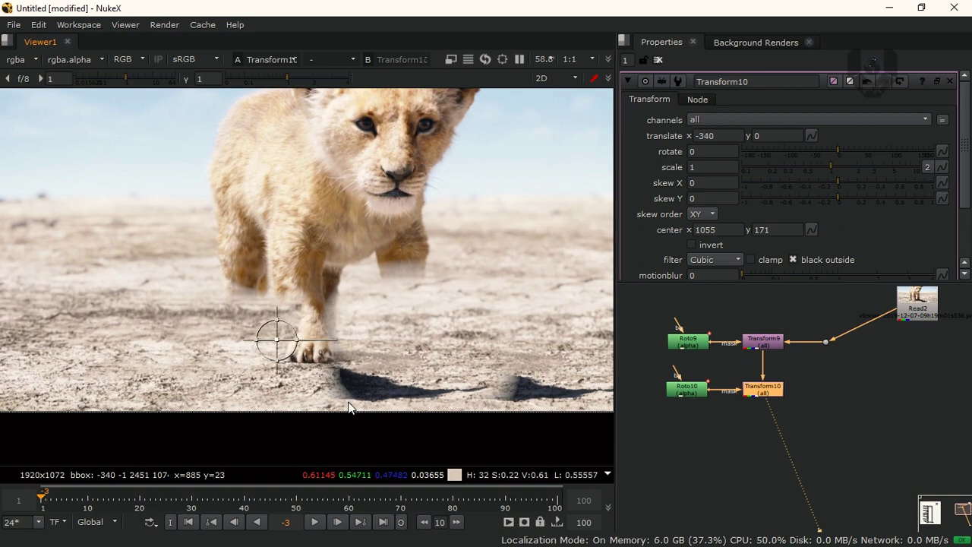
{"action": "key", "text": "shift+Left"}
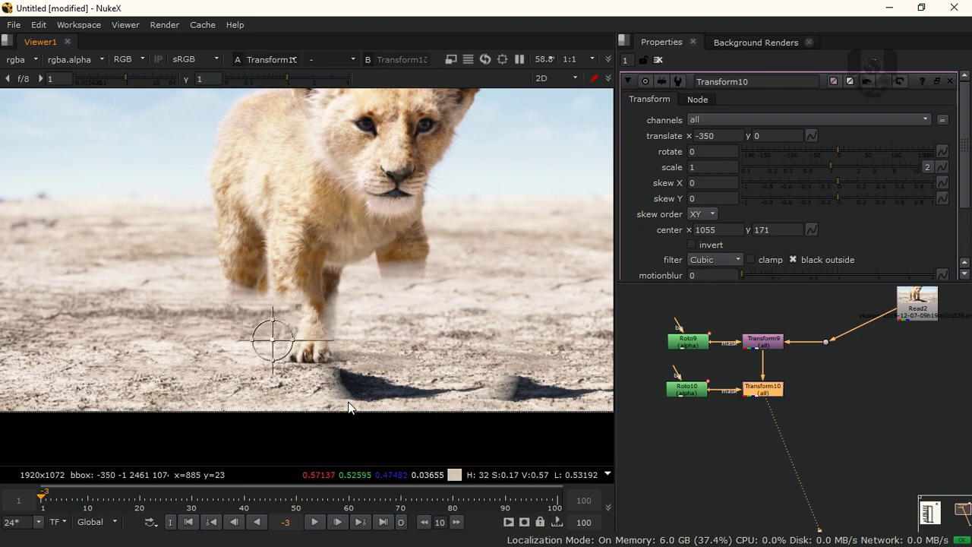
Step: Deselect the node and examine the patched ground, the soft mask edges and the remaining shadows around the cub's legs
{"action": "left_click", "coordinate": [670, 406]}
{"action": "scroll", "coordinate": [420, 359], "scroll_direction": "down", "scroll_amount": 2}
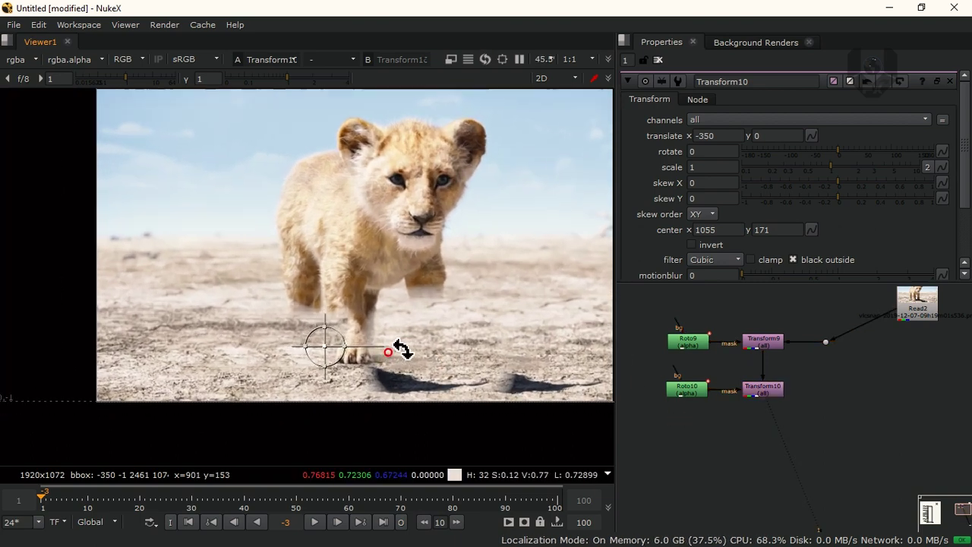
{"action": "scroll", "coordinate": [322, 356], "scroll_direction": "up", "scroll_amount": 4}
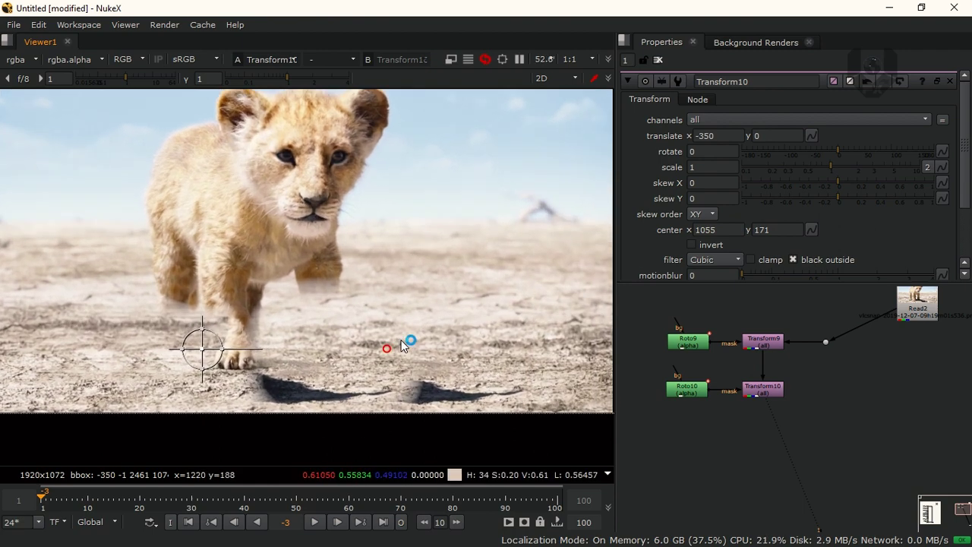
{"action": "scroll", "coordinate": [410, 319], "scroll_direction": "up", "scroll_amount": 4}
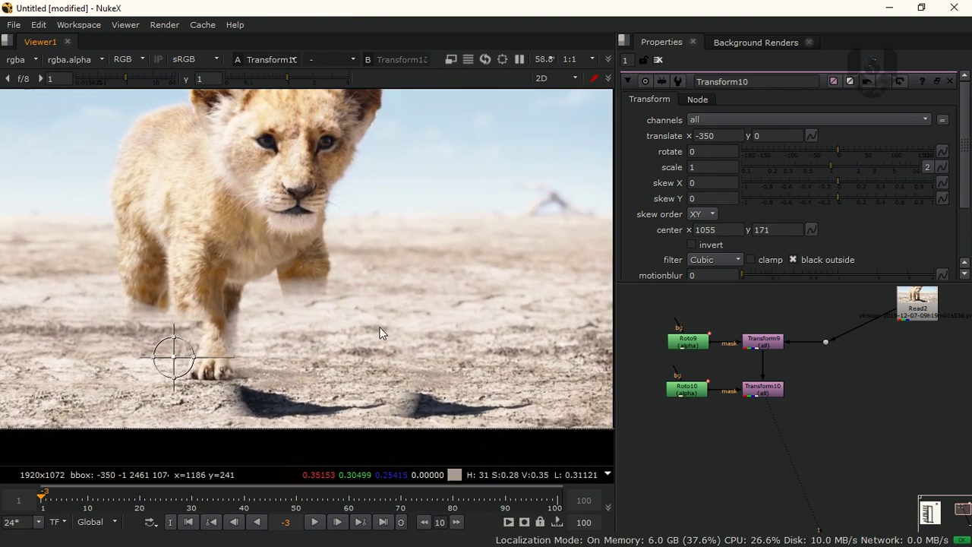
{"action": "scroll", "coordinate": [280, 352], "scroll_direction": "down", "scroll_amount": 5}
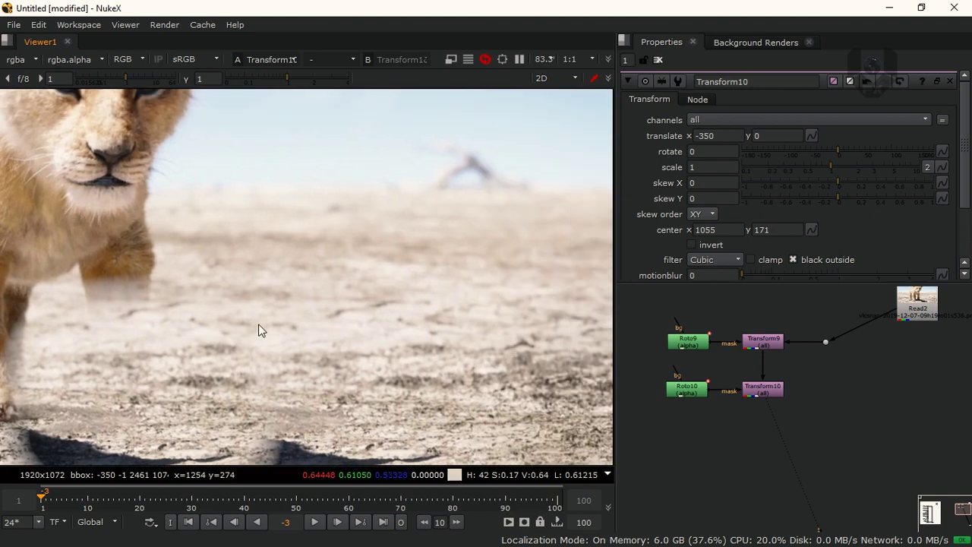
{"action": "scroll", "coordinate": [272, 340], "scroll_direction": "up", "scroll_amount": 3}
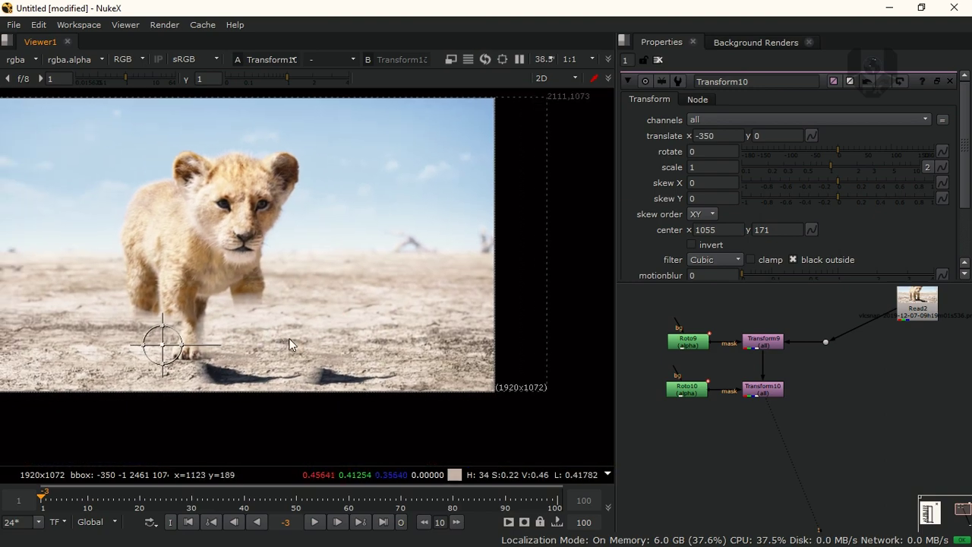
{"action": "middle_click_drag", "start_coordinate": [320, 311], "coordinate": [357, 311]}
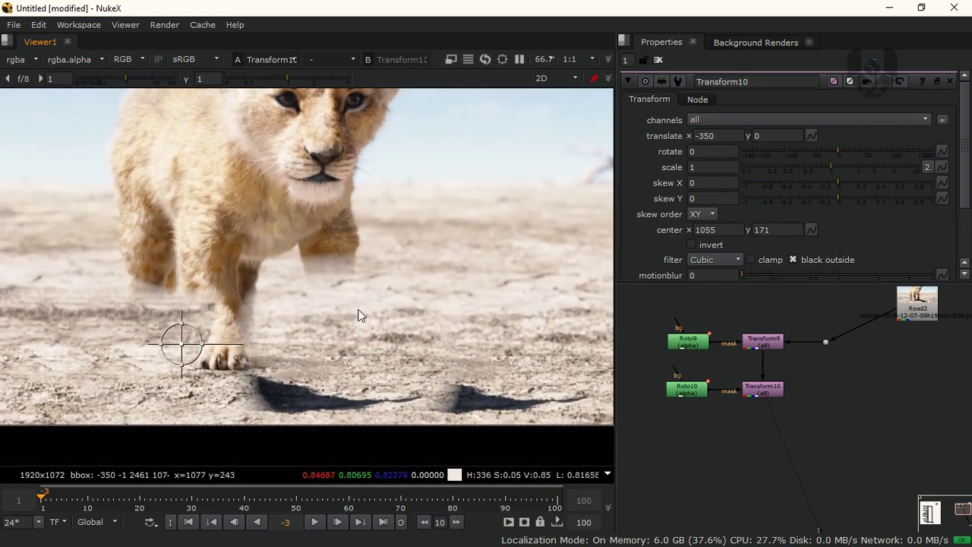
{"action": "middle_click_drag", "start_coordinate": [297, 315], "coordinate": [348, 316]}
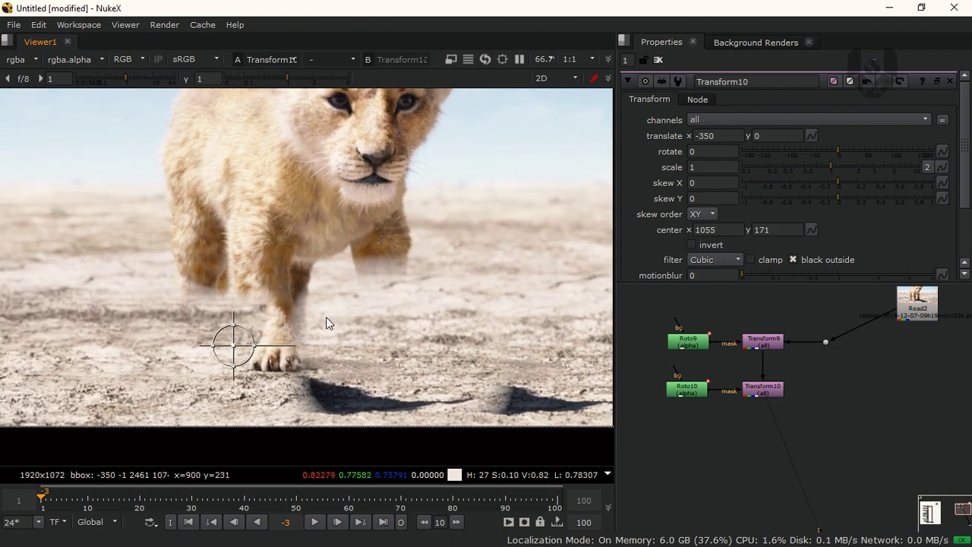
{"action": "scroll", "coordinate": [331, 334], "scroll_direction": "down", "scroll_amount": 3}
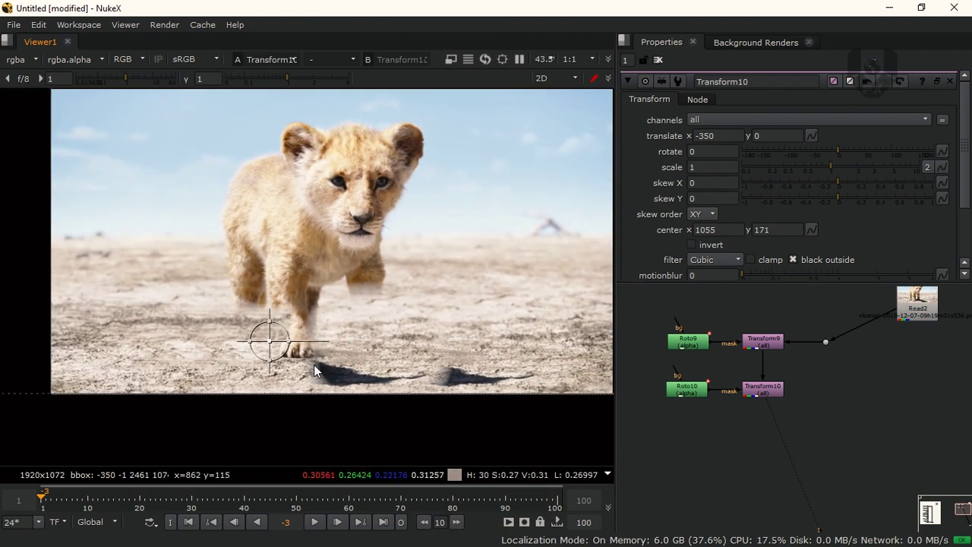
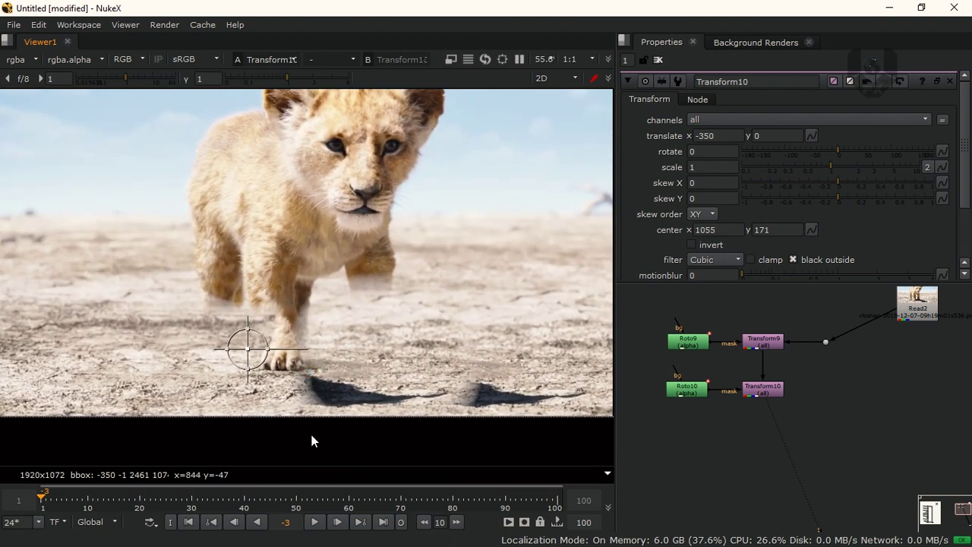
Step: Add a third TransformMasked node and place it below the second one in the chain
{"action": "key", "text": "Tab"}
{"action": "type", "text": "tran"}
{"action": "key", "text": "Return"}
{"action": "mouse_move", "coordinate": [748, 429]}
{"action": "left_mouse_down"}
{"action": "mouse_move", "coordinate": [781, 424]}
{"action": "mouse_move", "coordinate": [766, 432]}
{"action": "left_mouse_up"}
Step: Create another Roto node, connect it as the third TransformMasked node's mask and align it beside that node
{"action": "left_click", "coordinate": [690, 441]}
{"action": "key", "text": "o"}
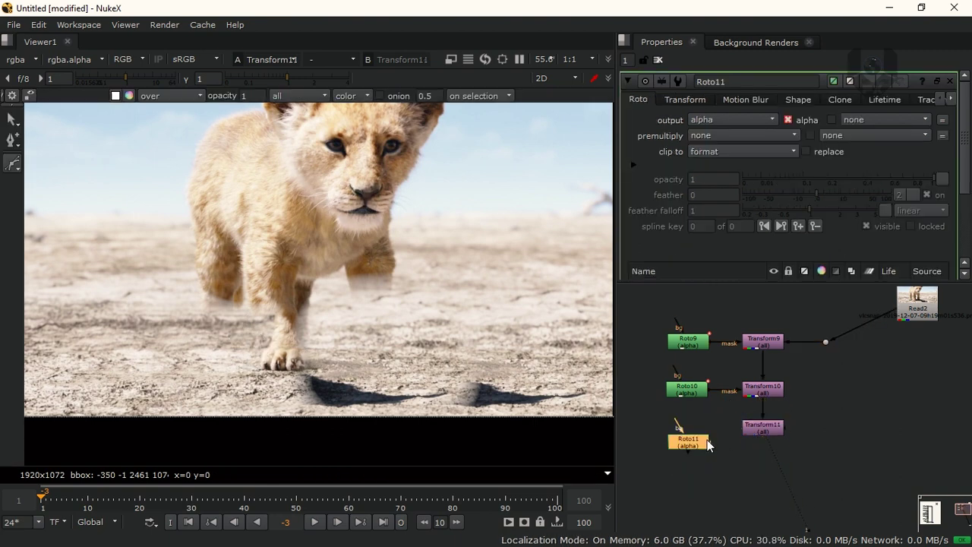
{"action": "left_click", "coordinate": [783, 427]}
{"action": "left_click_drag", "start_coordinate": [787, 430], "coordinate": [681, 433]}
{"action": "left_click_drag", "start_coordinate": [682, 433], "coordinate": [688, 431]}
{"action": "left_click", "coordinate": [688, 429]}
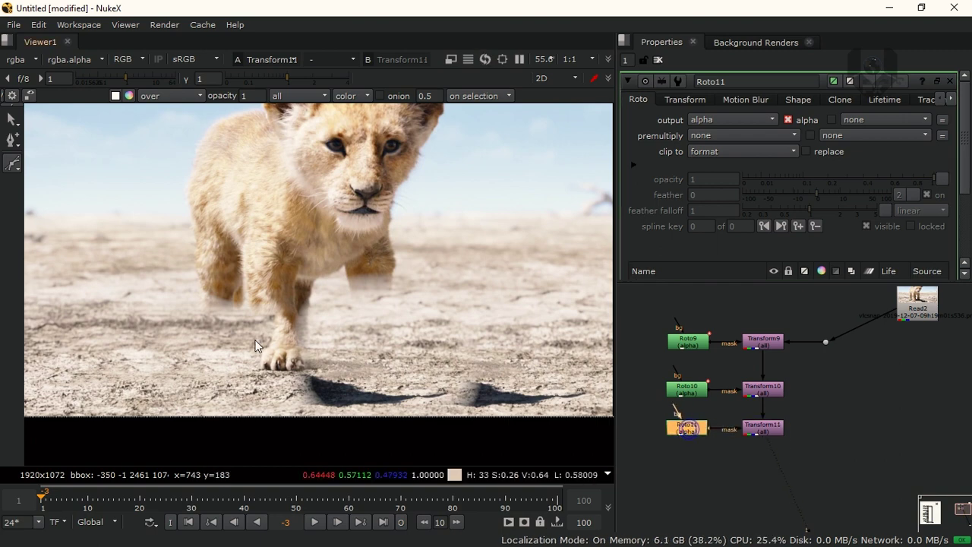
Step: Draw a closed roto shape around the cub's remaining front leg and paw, and feather its edge outward
{"action": "left_click", "coordinate": [335, 290]}
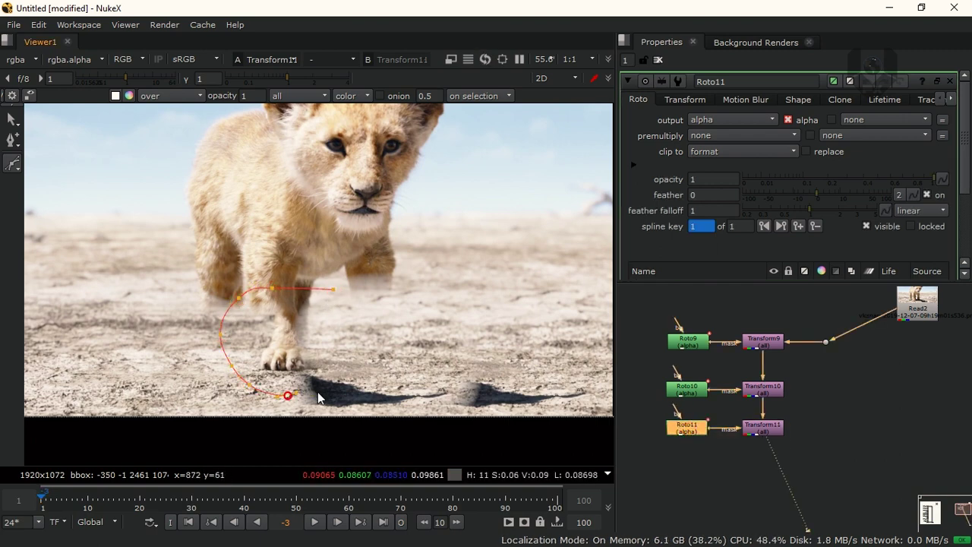
{"action": "left_click", "coordinate": [335, 290]}
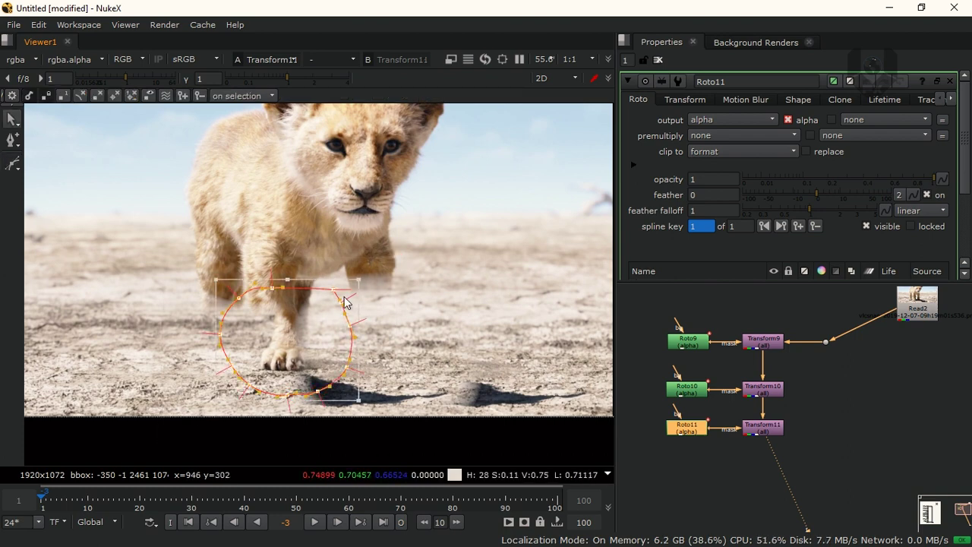
{"action": "key", "text": "e"}
{"action": "key", "text": "e"}
{"action": "key", "text": "e"}
{"action": "key", "text": "e"}
{"action": "key", "text": "e"}
{"action": "left_click", "coordinate": [328, 315]}
{"action": "left_click_drag", "start_coordinate": [351, 288], "coordinate": [357, 278]}
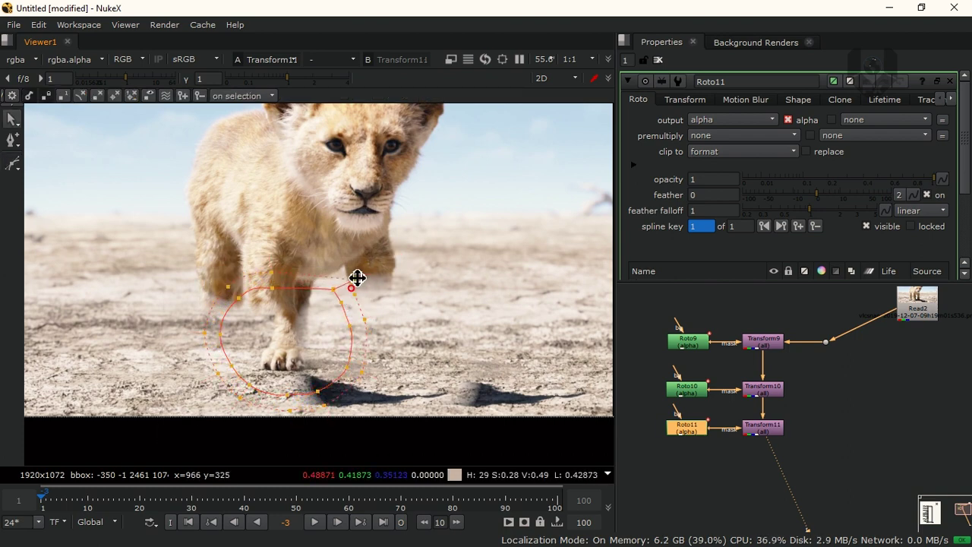
Step: Open the third TransformMasked node's properties and relocate its pivot to the remaining front leg, at about x 796, y 203, without moving the image
{"action": "double_click", "coordinate": [760, 430]}
{"action": "left_click_drag", "start_coordinate": [347, 206], "coordinate": [282, 336], "text": "ctrl"}
{"action": "scroll", "coordinate": [283, 336], "scroll_direction": "down", "scroll_amount": 4}
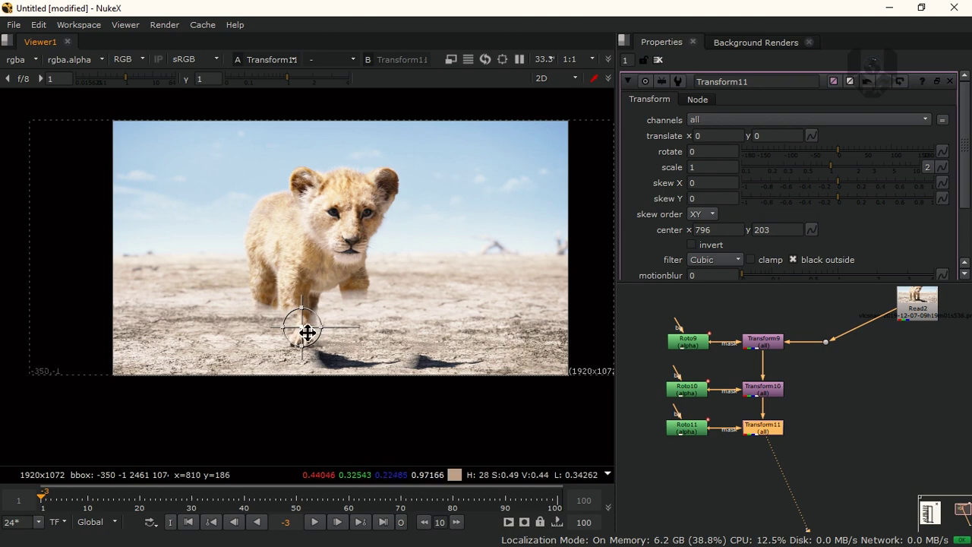
Step: Nudge the third masked area's content horizontally to a translate x of -620, covering the remaining front leg with ground
{"action": "key", "text": "KP_4"}
{"action": "key", "text": "KP_4"}
{"action": "key", "text": "KP_4"}
{"action": "key", "text": "KP_4"}
{"action": "key", "text": "KP_4"}
{"action": "key", "text": "KP_4"}
{"action": "key", "text": "KP_4"}
{"action": "key", "text": "KP_4"}
{"action": "key", "text": "KP_4"}
{"action": "key", "text": "KP_4"}
{"action": "key", "text": "KP_4"}
{"action": "key", "text": "KP_4"}
{"action": "key", "text": "KP_4"}
{"action": "key", "text": "KP_4"}
{"action": "key", "text": "KP_4"}
{"action": "key", "text": "KP_4"}
{"action": "key", "text": "KP_4"}
{"action": "key", "text": "KP_4"}
{"action": "key", "text": "KP_4"}
{"action": "key", "text": "KP_4"}
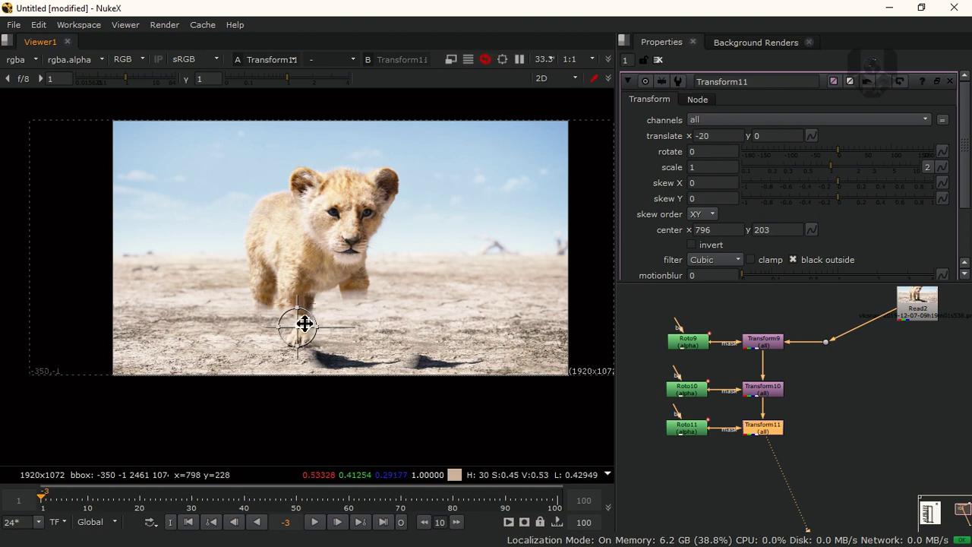
{"action": "key", "text": "KP_4"}
{"action": "key", "text": "KP_4"}
{"action": "key", "text": "KP_4"}
{"action": "key", "text": "KP_4"}
{"action": "key", "text": "KP_4"}
{"action": "key", "text": "KP_4"}
{"action": "key", "text": "KP_4"}
{"action": "key", "text": "KP_4"}
{"action": "key", "text": "KP_4"}
{"action": "key", "text": "KP_4"}
{"action": "key", "text": "KP_4"}
{"action": "key", "text": "KP_4"}
{"action": "key", "text": "KP_4"}
{"action": "key", "text": "KP_4"}
{"action": "key", "text": "KP_4"}
{"action": "key", "text": "KP_4"}
{"action": "key", "text": "KP_4"}
{"action": "key", "text": "KP_4"}
{"action": "key", "text": "KP_4"}
{"action": "key", "text": "KP_4"}
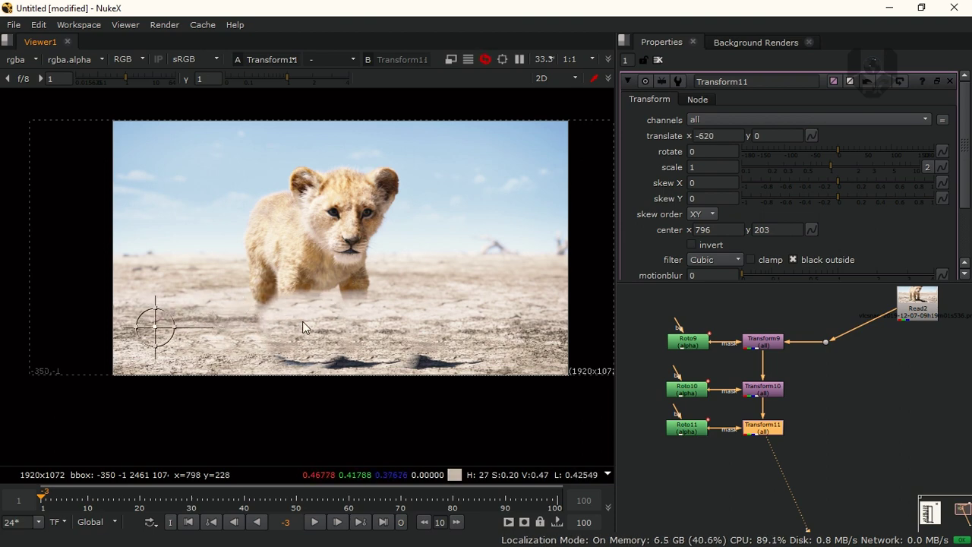
Step: Nudge the third masked area's content horizontally to a translate x of -710
{"action": "key", "text": "shift+Left"}
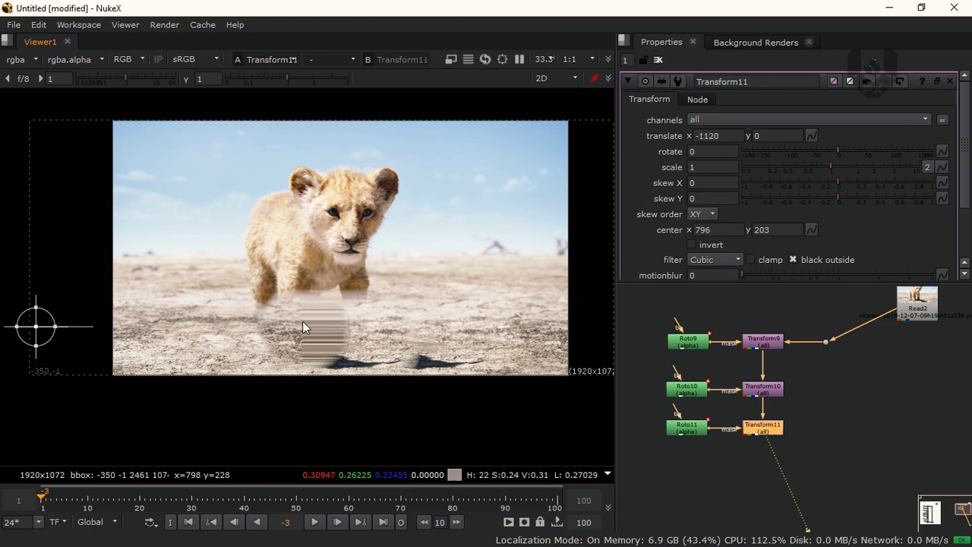
{"action": "key", "text": "shift+Right"}
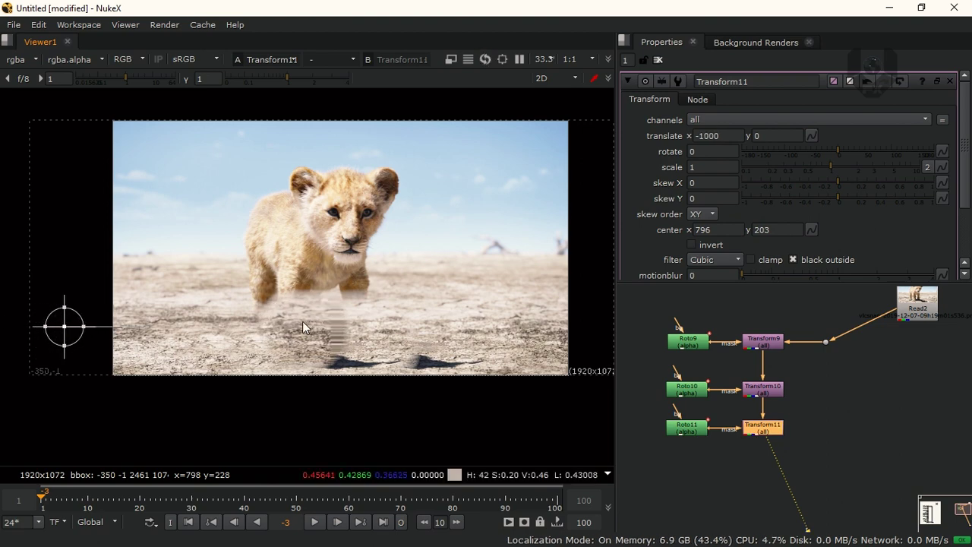
{"action": "key", "text": "shift+Right"}
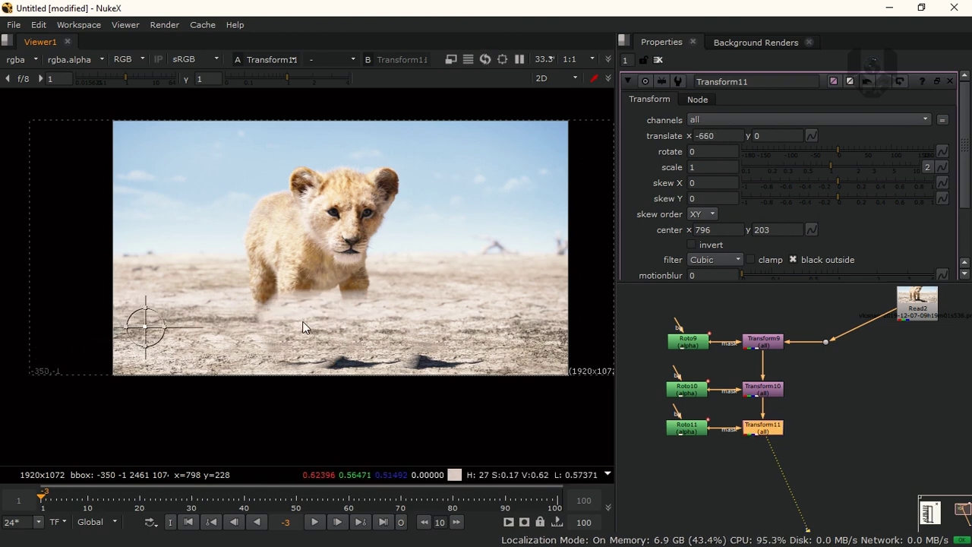
{"action": "key", "text": "shift+Left"}
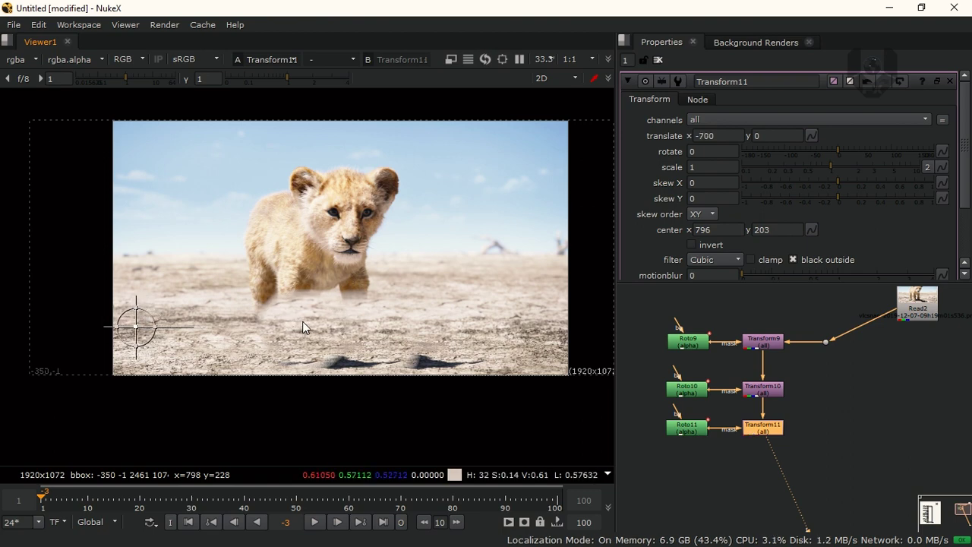
{"action": "key", "text": "shift+Left"}
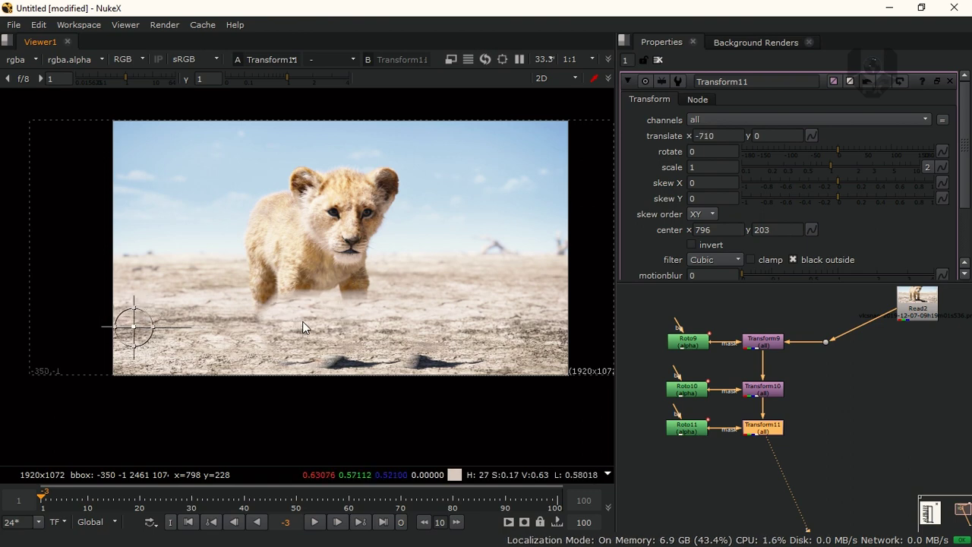
Step: Open the third Roto node's mask shape and pull its feather points further outward around its edge to widen the soft falloff
{"action": "scroll", "coordinate": [349, 331], "scroll_direction": "up", "scroll_amount": 3}
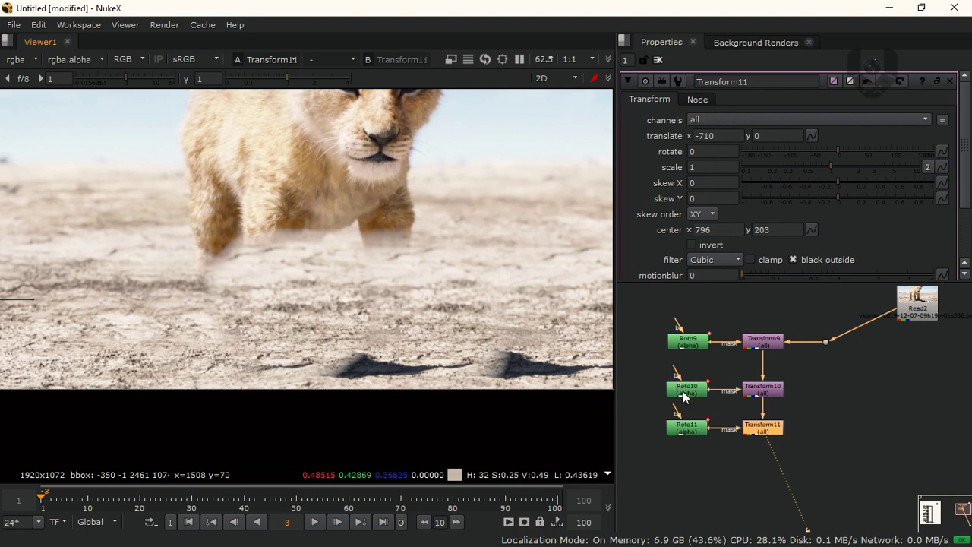
{"action": "double_click", "coordinate": [686, 427]}
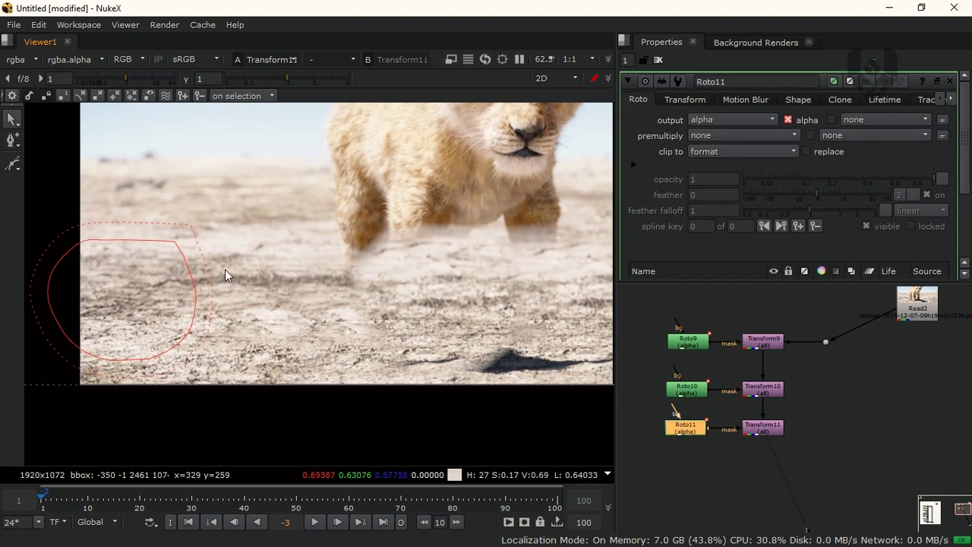
{"action": "left_click", "coordinate": [209, 281]}
{"action": "left_click", "coordinate": [177, 241]}
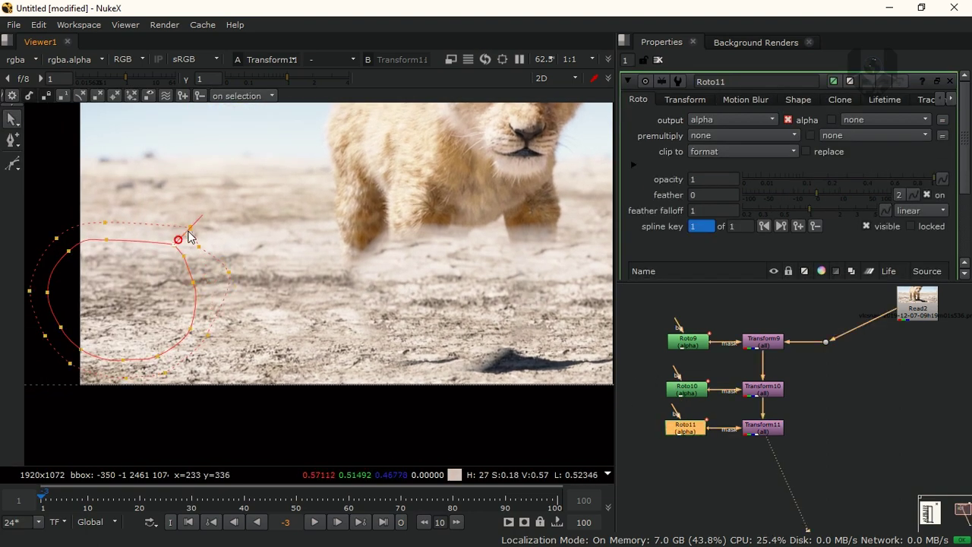
{"action": "left_click_drag", "start_coordinate": [209, 335], "coordinate": [227, 339]}
{"action": "left_click_drag", "start_coordinate": [165, 373], "coordinate": [175, 373]}
{"action": "middle_click_drag", "start_coordinate": [176, 363], "coordinate": [228, 353]}
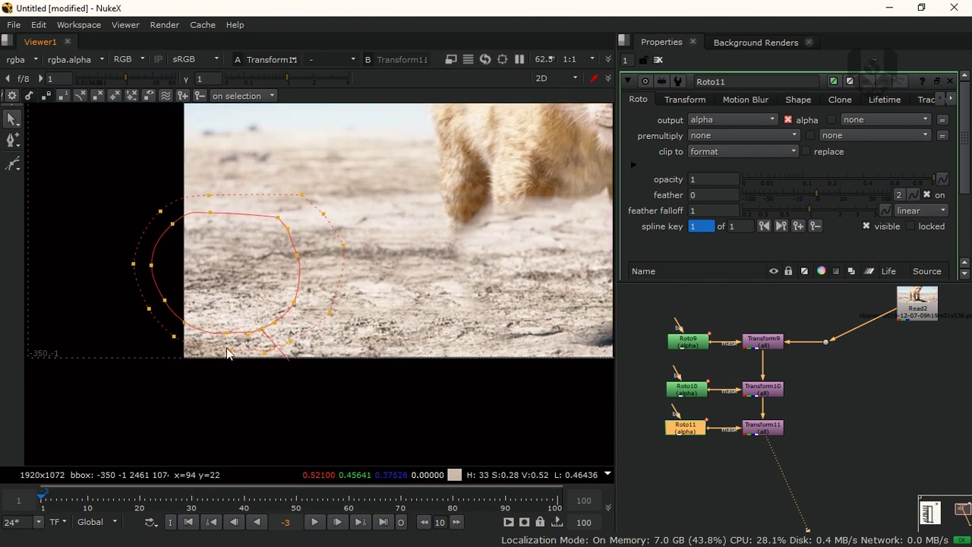
{"action": "middle_click_drag", "start_coordinate": [291, 296], "coordinate": [336, 319]}
{"action": "left_click_drag", "start_coordinate": [221, 365], "coordinate": [202, 386]}
{"action": "left_click_drag", "start_coordinate": [196, 337], "coordinate": [178, 349]}
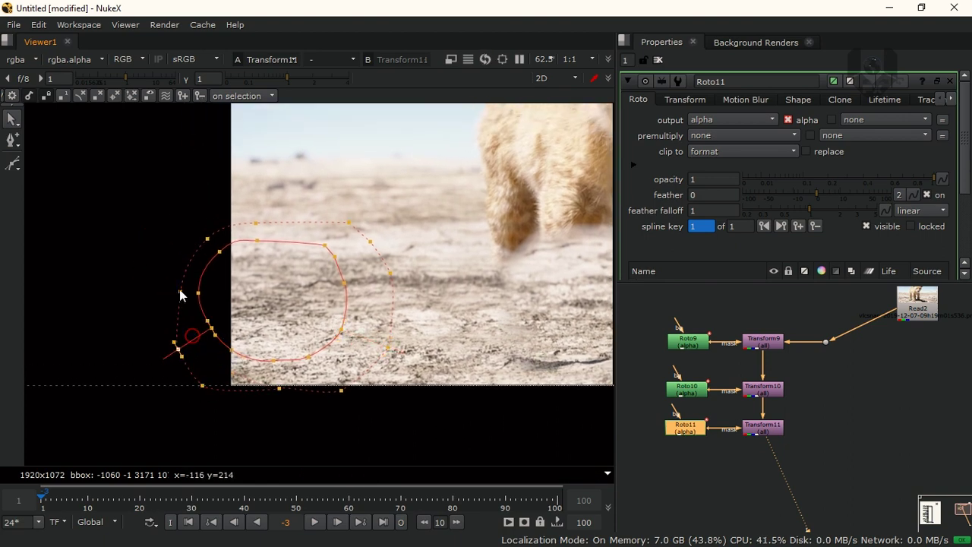
{"action": "left_click_drag", "start_coordinate": [180, 292], "coordinate": [163, 295]}
{"action": "left_click_drag", "start_coordinate": [209, 238], "coordinate": [255, 218]}
{"action": "middle_click_drag", "start_coordinate": [260, 258], "coordinate": [245, 268]}
{"action": "left_click_drag", "start_coordinate": [204, 262], "coordinate": [199, 266]}
Step: Examine the ground patches under the cub and the paw shadows along the image's lower edge
{"action": "middle_click_drag", "start_coordinate": [310, 288], "coordinate": [259, 299]}
{"action": "scroll", "coordinate": [431, 317], "scroll_direction": "down", "scroll_amount": 1}
{"action": "middle_click_drag", "start_coordinate": [574, 309], "coordinate": [435, 319]}
{"action": "scroll", "coordinate": [432, 320], "scroll_direction": "down", "scroll_amount": 1}
{"action": "scroll", "coordinate": [382, 344], "scroll_direction": "up", "scroll_amount": 1}
{"action": "middle_click_drag", "start_coordinate": [426, 350], "coordinate": [411, 353]}
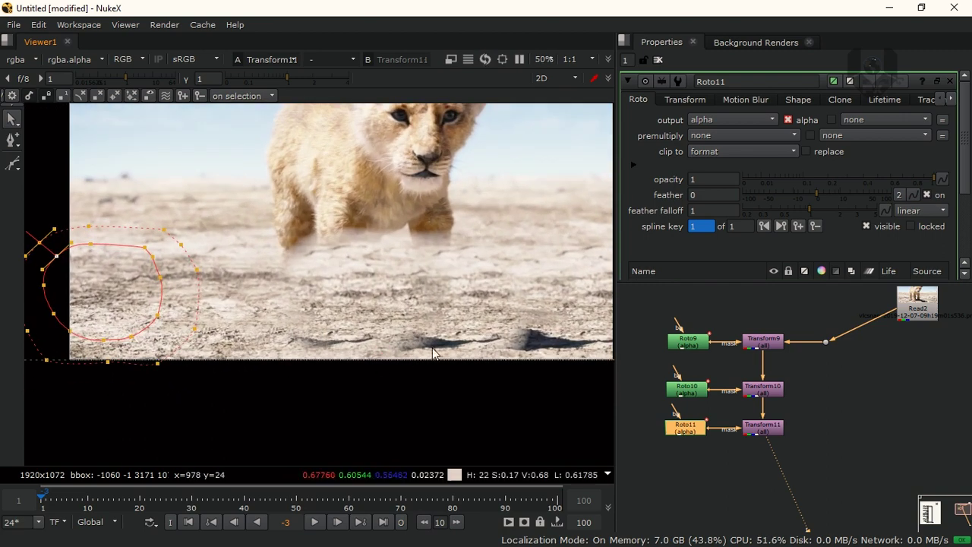
{"action": "middle_click_drag", "start_coordinate": [543, 322], "coordinate": [425, 322]}
{"action": "mouse_move", "coordinate": [542, 270]}
{"action": "middle_mouse_down"}
{"action": "mouse_move", "coordinate": [524, 271]}
{"action": "mouse_move", "coordinate": [534, 263]}
{"action": "middle_mouse_up"}
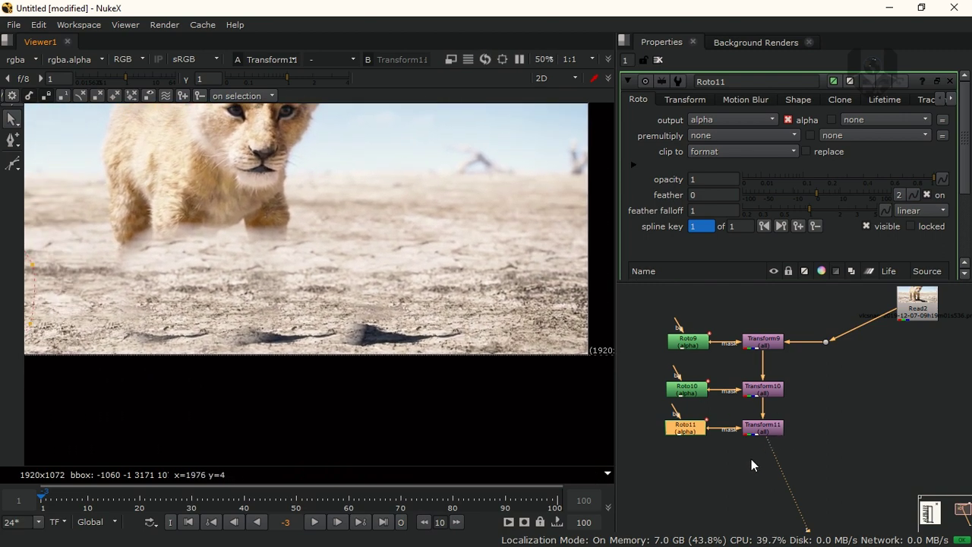
{"action": "key", "text": "Tab"}
{"action": "type", "text": "tr"}
{"action": "key", "text": "Return"}
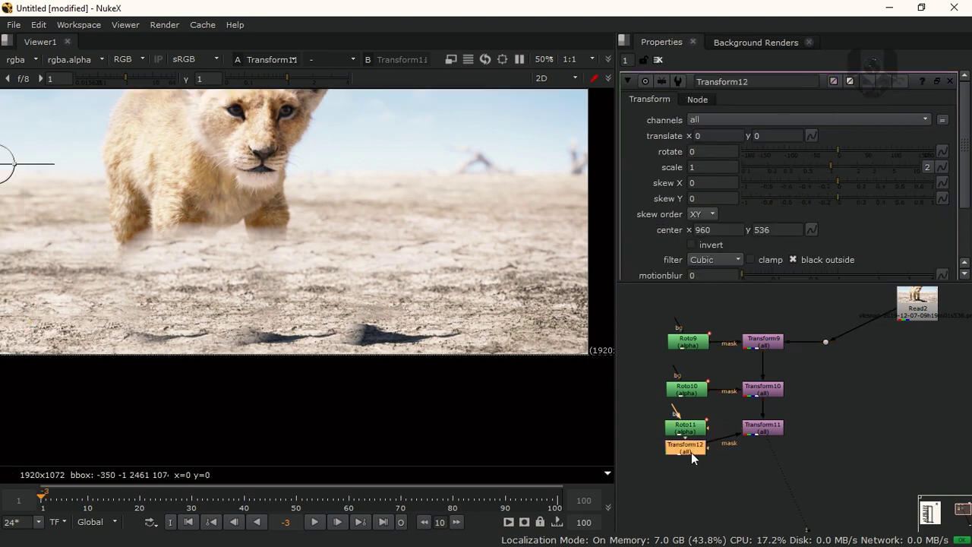
{"action": "key", "text": "Delete"}
Step: Add a fourth TransformMasked node below the third one and connect a new Roto node beside it as its mask
{"action": "left_click", "coordinate": [763, 428]}
{"action": "key", "text": "Tab"}
{"action": "type", "text": "tr"}
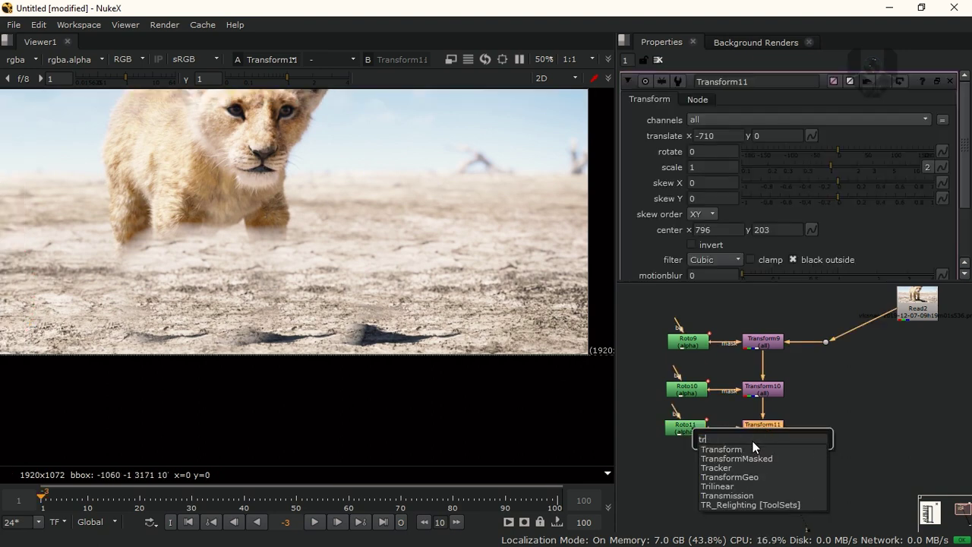
{"action": "key", "text": "Return"}
{"action": "left_click", "coordinate": [717, 469]}
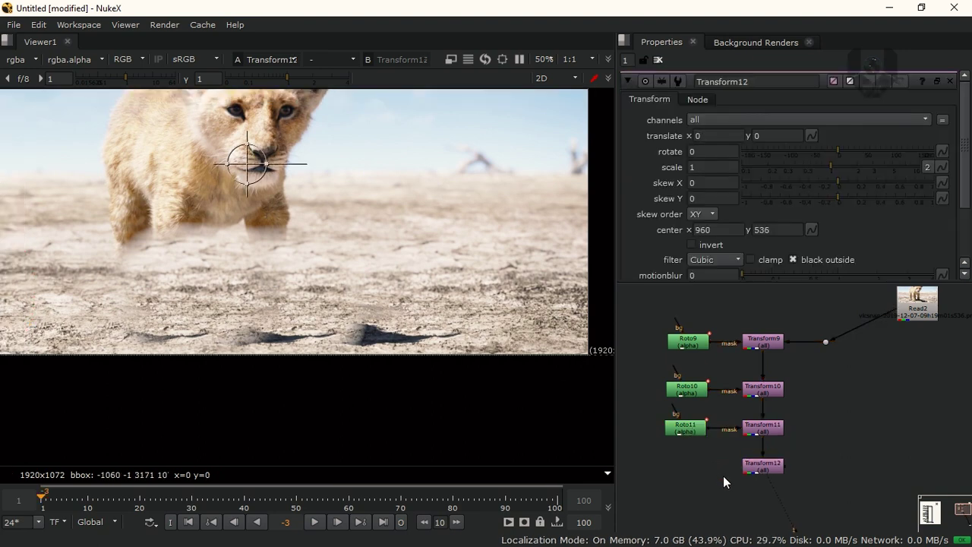
{"action": "key", "text": "o"}
{"action": "left_click_drag", "start_coordinate": [693, 472], "coordinate": [690, 470]}
Step: Draw a closed roto shape around the rightmost paw shadow near the image's lower edge, and expand its feather outward
{"action": "scroll", "coordinate": [372, 361], "scroll_direction": "up", "scroll_amount": 1}
{"action": "mouse_move", "coordinate": [352, 288]}
{"action": "left_mouse_down"}
{"action": "mouse_move", "coordinate": [317, 359]}
{"action": "mouse_move", "coordinate": [467, 354]}
{"action": "mouse_move", "coordinate": [509, 304]}
{"action": "mouse_move", "coordinate": [374, 295]}
{"action": "left_mouse_up"}
{"action": "left_click", "coordinate": [370, 287]}
{"action": "left_click", "coordinate": [355, 287]}
{"action": "middle_click_drag", "start_coordinate": [492, 266], "coordinate": [454, 279]}
{"action": "left_click_drag", "start_coordinate": [489, 254], "coordinate": [263, 393]}
{"action": "key", "text": "e"}
{"action": "key", "text": "e"}
{"action": "key", "text": "e"}
{"action": "key", "text": "e"}
Step: Open the fourth TransformMasked node's properties and relocate its pivot to the rightmost shadow, at x 1402, y 47, without moving the image
{"action": "double_click", "coordinate": [766, 469]}
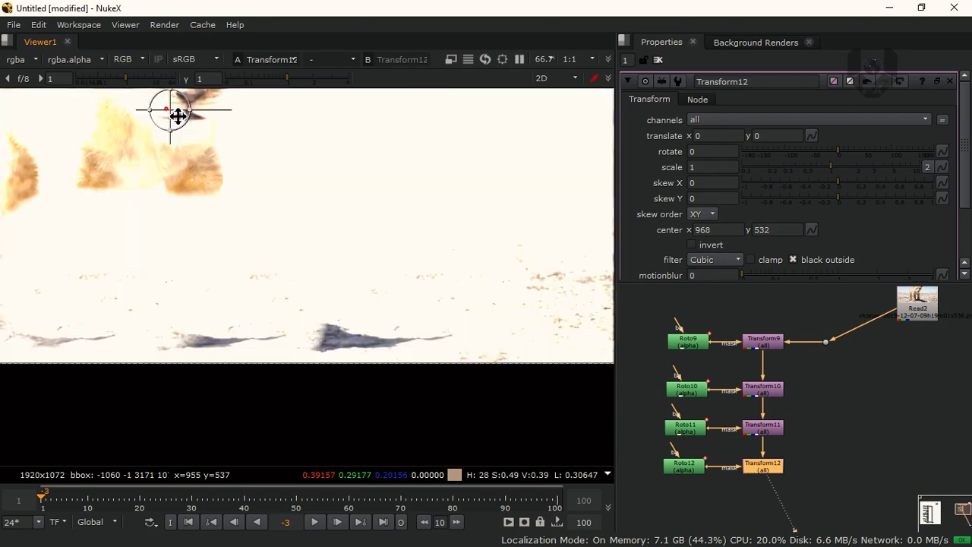
{"action": "left_click_drag", "start_coordinate": [171, 109], "coordinate": [379, 336], "text": "ctrl"}
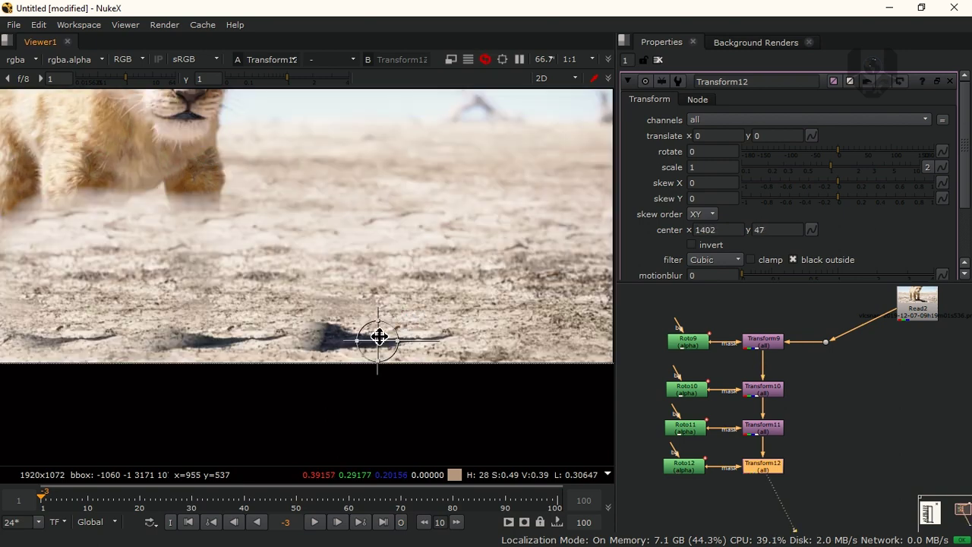
{"action": "middle_click_drag", "start_coordinate": [379, 337], "coordinate": [327, 352]}
Step: Nudge the fourth masked area's content horizontally to a translate x of -280, covering the rightmost shadow with ground
{"action": "key", "text": "shift+KP_4"}
{"action": "key", "text": "shift+KP_4"}
{"action": "key", "text": "shift+KP_4"}
{"action": "key", "text": "shift+KP_4"}
{"action": "key", "text": "shift+KP_4"}
{"action": "key", "text": "shift+KP_4"}
{"action": "key", "text": "shift+KP_4"}
{"action": "key", "text": "shift+KP_4"}
{"action": "key", "text": "shift+KP_4"}
{"action": "key", "text": "shift+KP_4"}
{"action": "key", "text": "shift+KP_4"}
{"action": "key", "text": "shift+KP_4"}
{"action": "key", "text": "shift+KP_4"}
{"action": "key", "text": "shift+KP_4"}
{"action": "key", "text": "shift+KP_4"}
{"action": "key", "text": "shift+KP_4"}
{"action": "key", "text": "shift+KP_4"}
{"action": "key", "text": "shift+KP_4"}
{"action": "key", "text": "shift+KP_4"}
{"action": "key", "text": "shift+KP_4"}
{"action": "key", "text": "shift+KP_4"}
{"action": "key", "text": "shift+KP_4"}
{"action": "key", "text": "shift+KP_4"}
{"action": "key", "text": "shift+KP_4"}
{"action": "key", "text": "shift+KP_4"}
{"action": "key", "text": "shift+KP_4"}
{"action": "key", "text": "shift+KP_4"}
{"action": "key", "text": "shift+KP_4"}
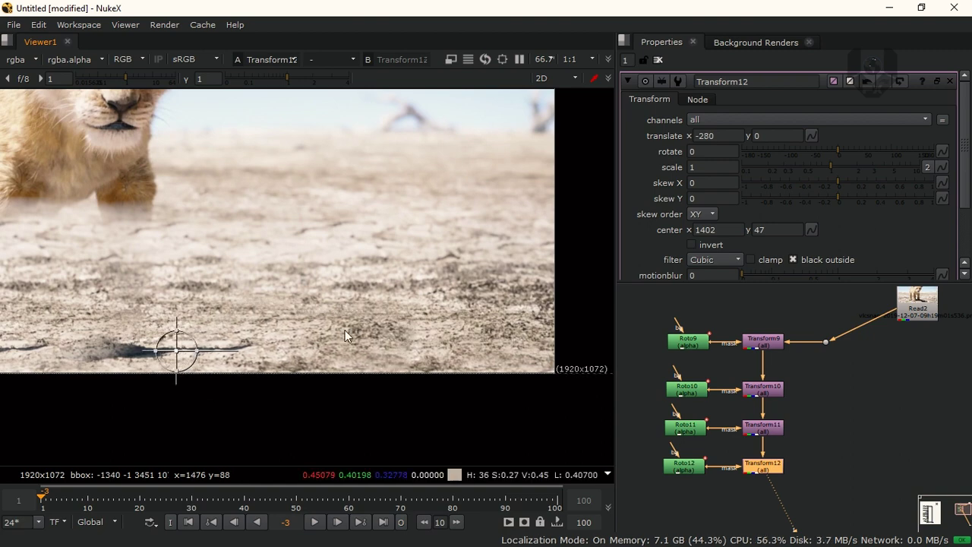
{"action": "scroll", "coordinate": [380, 338], "scroll_direction": "down", "scroll_amount": 3}
{"action": "scroll", "coordinate": [418, 340], "scroll_direction": "down", "scroll_amount": 2}
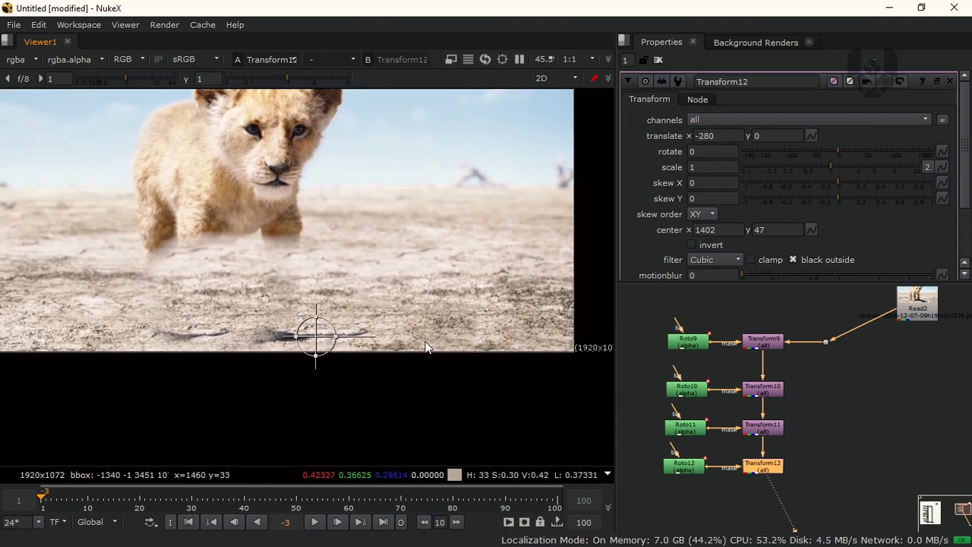
{"action": "scroll", "coordinate": [393, 359], "scroll_direction": "up", "scroll_amount": 2}
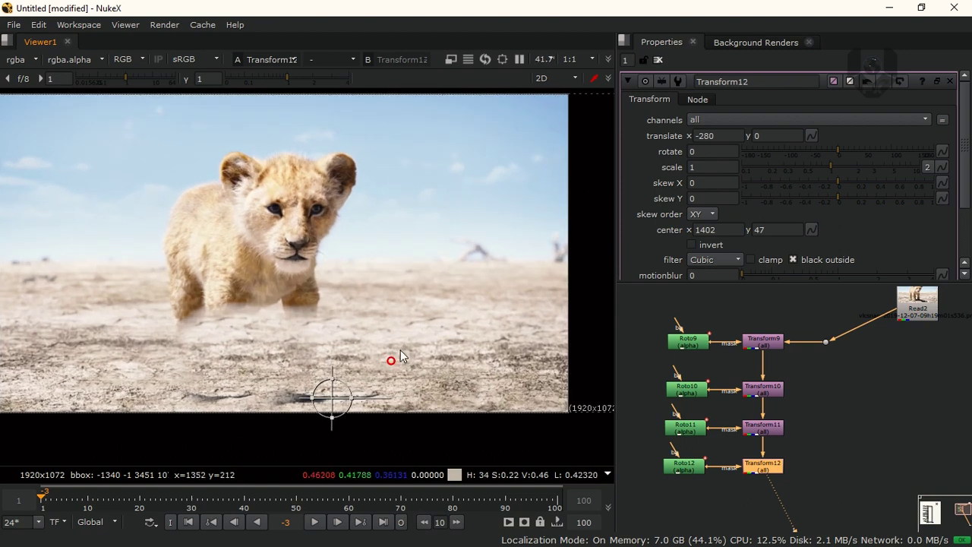
{"action": "scroll", "coordinate": [426, 317], "scroll_direction": "down", "scroll_amount": 1}
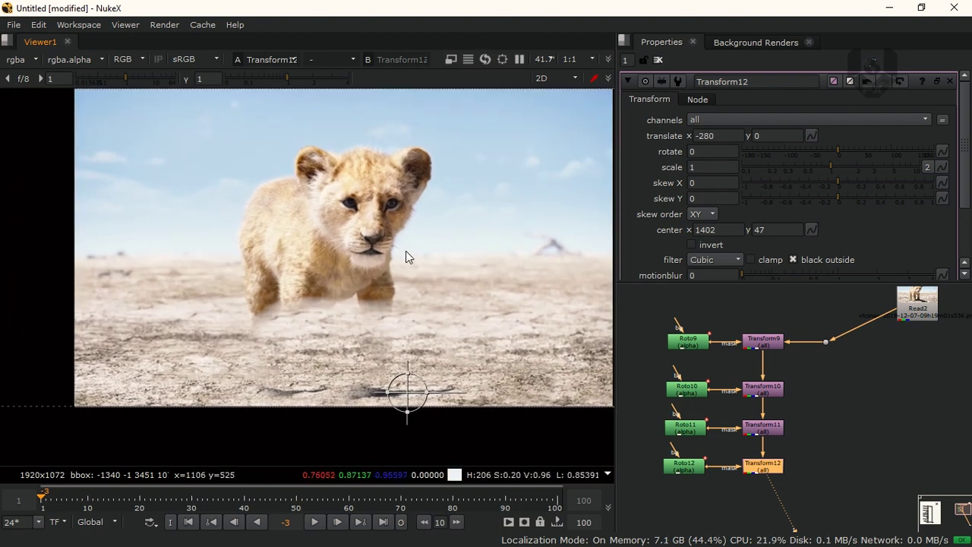
Step: Add a fifth TransformMasked node below the fourth one and connect a new Roto node beside it as its mask
{"action": "middle_click_drag", "start_coordinate": [724, 404], "coordinate": [716, 371]}
{"action": "left_click", "coordinate": [727, 464]}
{"action": "key", "text": "Tab"}
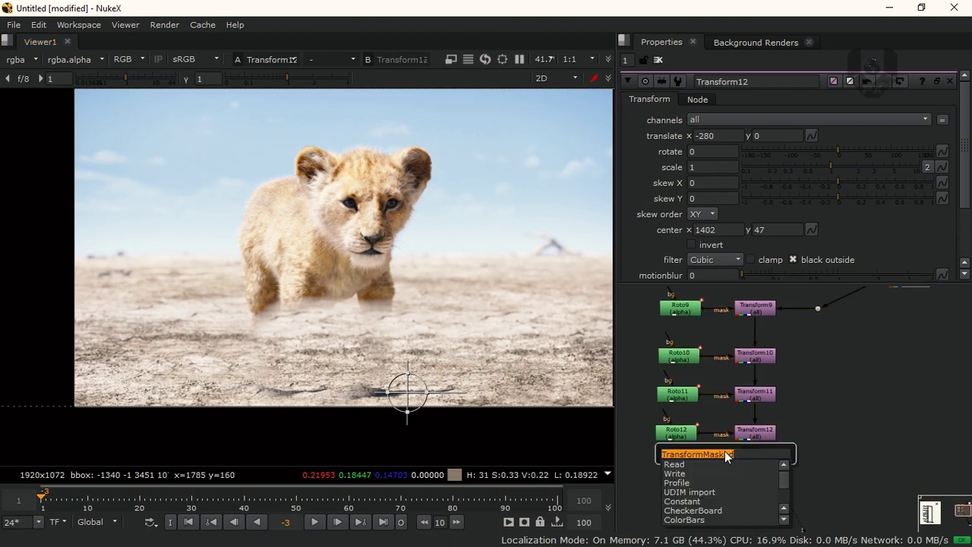
{"action": "type", "text": "tra"}
{"action": "key", "text": "Return"}
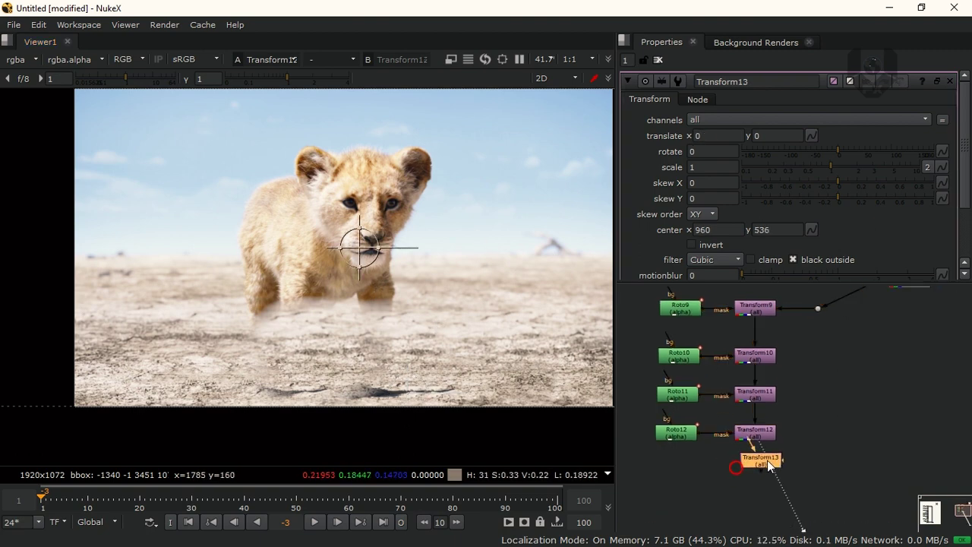
{"action": "left_click", "coordinate": [756, 468]}
{"action": "left_click", "coordinate": [703, 478]}
{"action": "key", "text": "o"}
{"action": "left_click_drag", "start_coordinate": [680, 471], "coordinate": [683, 470]}
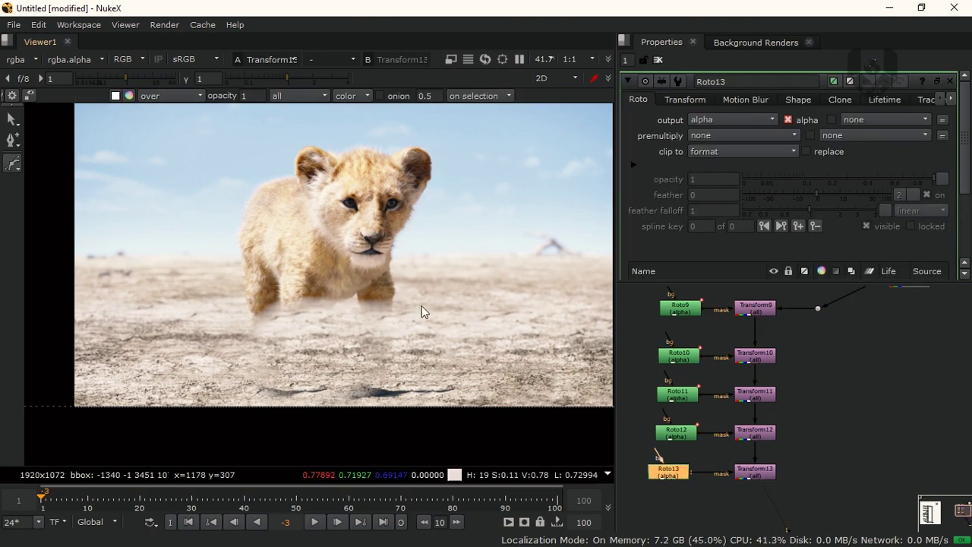
Step: Draw a closed roto shape around the cub's hindquarters, from the back down past the faded rear leg
{"action": "scroll", "coordinate": [432, 241], "scroll_direction": "up", "scroll_amount": 2}
{"action": "scroll", "coordinate": [294, 254], "scroll_direction": "up", "scroll_amount": 2}
{"action": "middle_click_drag", "start_coordinate": [141, 241], "coordinate": [235, 258]}
{"action": "left_click", "coordinate": [226, 249]}
{"action": "mouse_move", "coordinate": [224, 327]}
{"action": "left_mouse_down"}
{"action": "mouse_move", "coordinate": [275, 440]}
{"action": "mouse_move", "coordinate": [341, 396]}
{"action": "mouse_move", "coordinate": [307, 230]}
{"action": "mouse_move", "coordinate": [225, 245]}
{"action": "left_mouse_up"}
Step: Select all points of the hindquarters shape and expand its feather outward, pulling individual feather points further out where needed
{"action": "left_click_drag", "start_coordinate": [383, 184], "coordinate": [201, 454]}
{"action": "left_click_drag", "start_coordinate": [274, 335], "coordinate": [294, 328]}
{"action": "key", "text": "e"}
{"action": "key", "text": "e"}
{"action": "key", "text": "e"}
{"action": "left_click", "coordinate": [164, 250]}
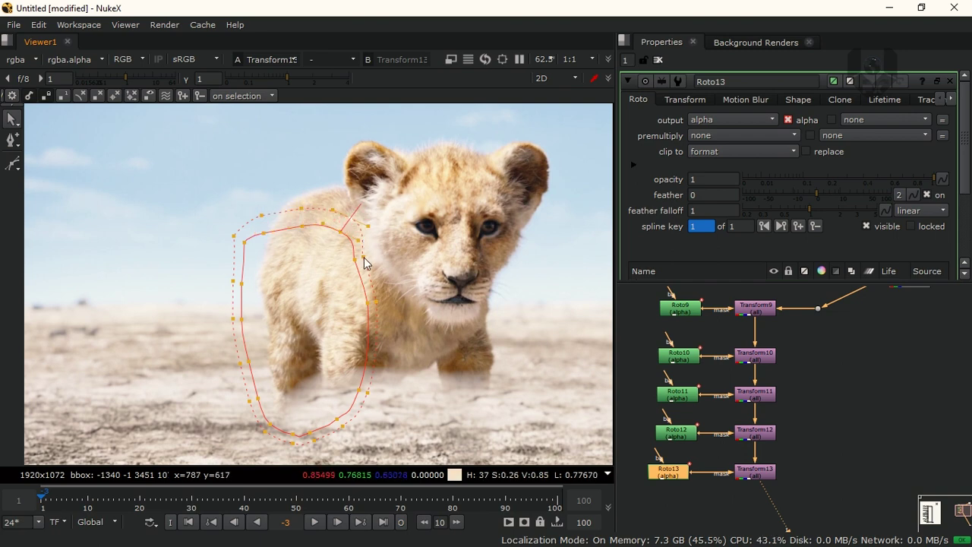
{"action": "left_click_drag", "start_coordinate": [235, 316], "coordinate": [223, 331]}
{"action": "left_click_drag", "start_coordinate": [167, 177], "coordinate": [401, 453]}
{"action": "key", "text": "e"}
{"action": "key", "text": "e"}
{"action": "key", "text": "e"}
{"action": "key", "text": "e"}
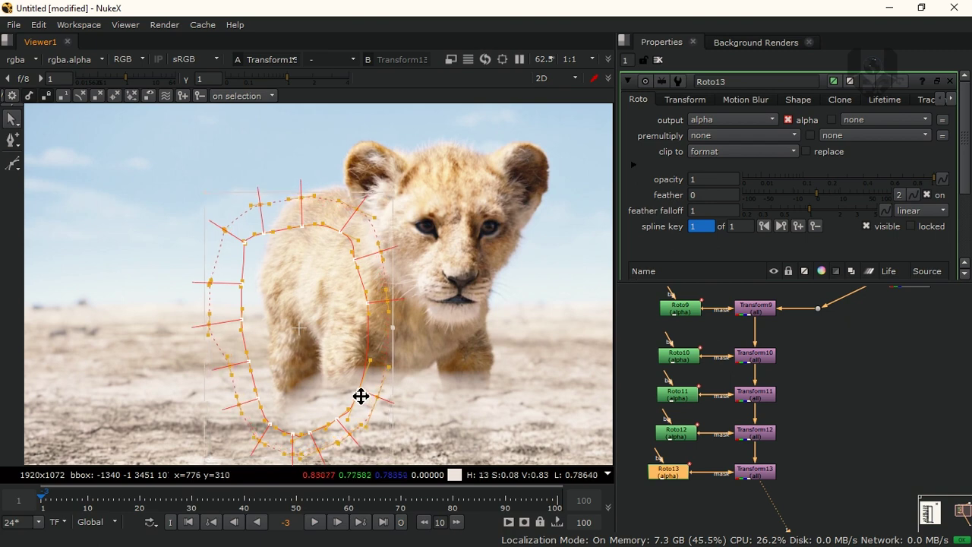
Step: Open the fifth TransformMasked node's properties and relocate its pivot to the cub's hindquarters, at x 634, y 568, without moving the image
{"action": "left_click", "coordinate": [754, 471]}
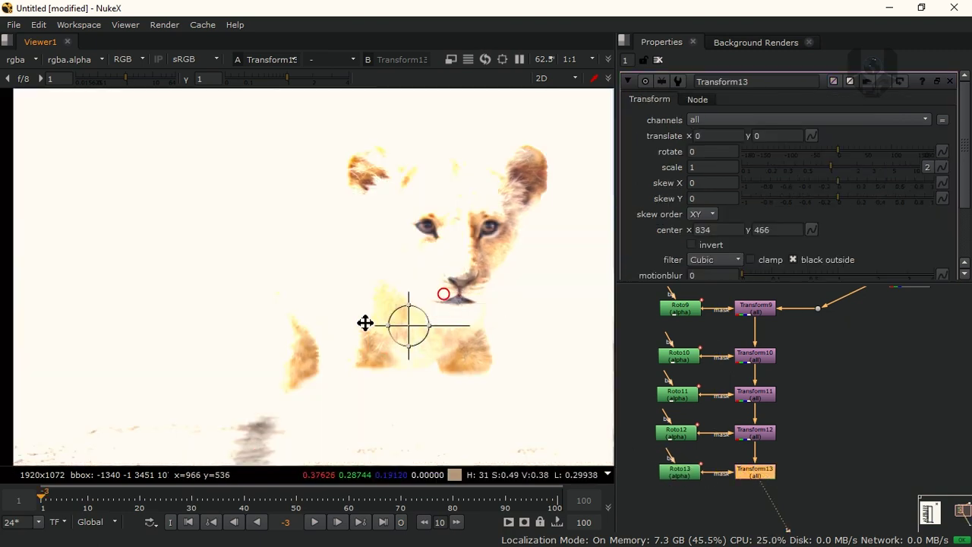
{"action": "left_click_drag", "start_coordinate": [366, 323], "coordinate": [297, 281], "text": "ctrl"}
{"action": "middle_click_drag", "start_coordinate": [390, 291], "coordinate": [368, 302], "text": "alt"}
{"action": "left_click_drag", "start_coordinate": [388, 229], "coordinate": [251, 337]}
{"action": "mouse_move", "coordinate": [386, 307]}
{"action": "middle_mouse_down", "text": "alt"}
{"action": "mouse_move", "coordinate": [405, 296]}
{"action": "mouse_move", "coordinate": [395, 291]}
{"action": "middle_mouse_up", "text": "alt"}
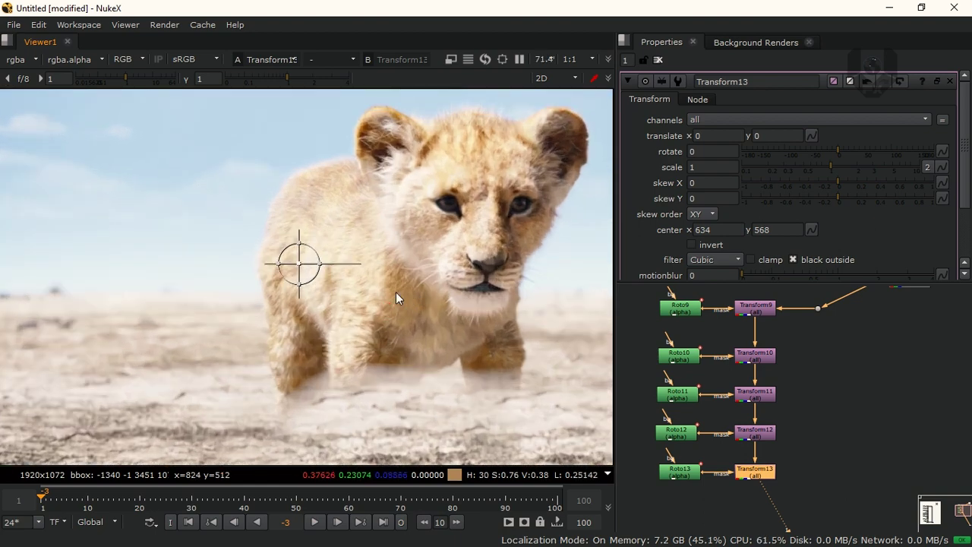
Step: Nudge the fifth masked area's content horizontally to a translate x of 200, replacing the hindquarters with background
{"action": "key", "text": "shift+KP_4"}
{"action": "key", "text": "shift+KP_6"}
{"action": "key", "text": "shift+KP_6"}
{"action": "key", "text": "shift+KP_6"}
{"action": "key", "text": "shift+KP_6"}
{"action": "key", "text": "shift+KP_6"}
{"action": "key", "text": "shift+KP_6"}
{"action": "key", "text": "shift+KP_6"}
{"action": "key", "text": "shift+KP_6"}
{"action": "key", "text": "shift+KP_6"}
{"action": "key", "text": "shift+KP_6"}
{"action": "key", "text": "shift+KP_6"}
{"action": "key", "text": "shift+KP_6"}
{"action": "key", "text": "shift+KP_6"}
{"action": "key", "text": "shift+KP_6"}
{"action": "key", "text": "shift+KP_6"}
{"action": "key", "text": "shift+KP_6"}
{"action": "key", "text": "shift+KP_6"}
{"action": "key", "text": "shift+KP_6"}
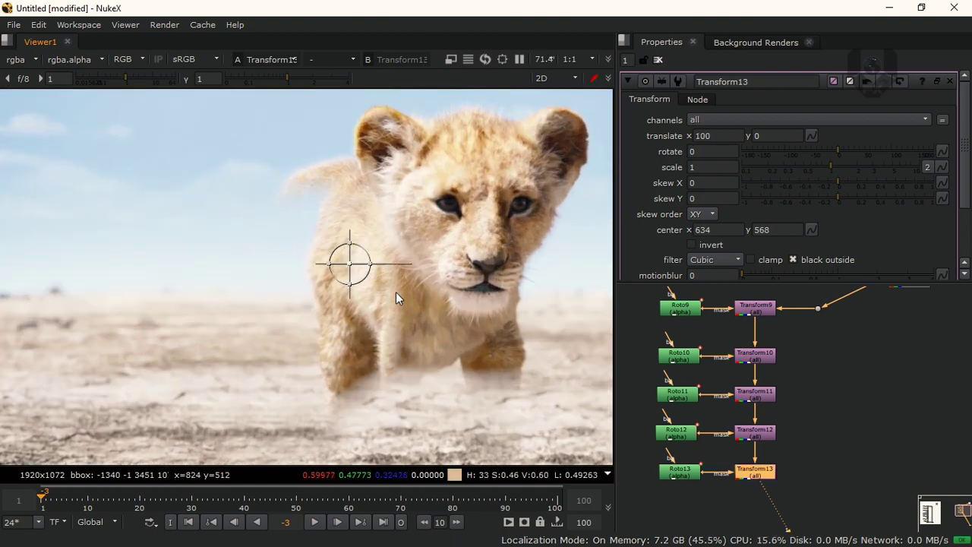
{"action": "key", "text": "shift+KP_6"}
{"action": "key", "text": "shift+KP_6"}
{"action": "key", "text": "shift+KP_6"}
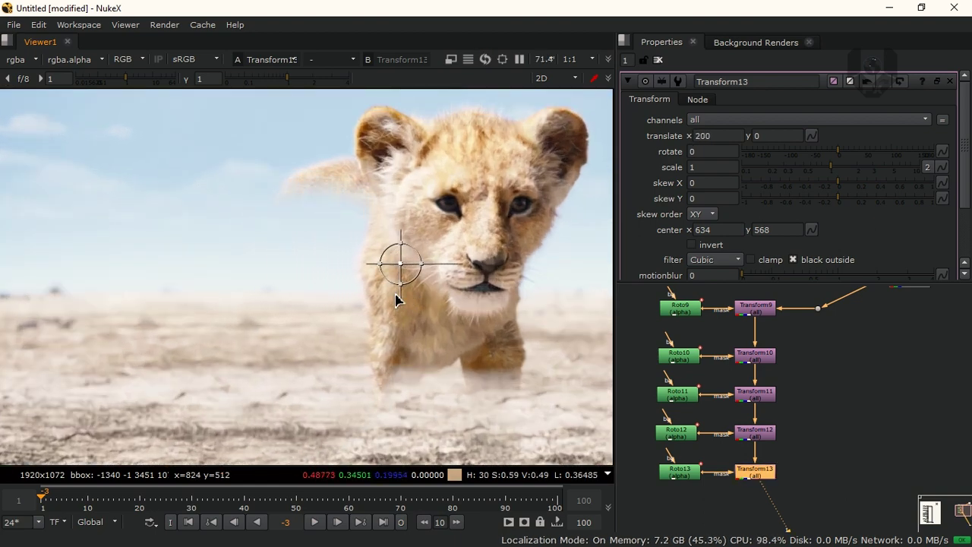
Step: Examine the cub's altered body and the remaining shadows on the ground near the image's lower edge
{"action": "scroll", "coordinate": [396, 300], "scroll_direction": "down", "scroll_amount": 4}
{"action": "scroll", "coordinate": [368, 355], "scroll_direction": "up", "scroll_amount": 1}
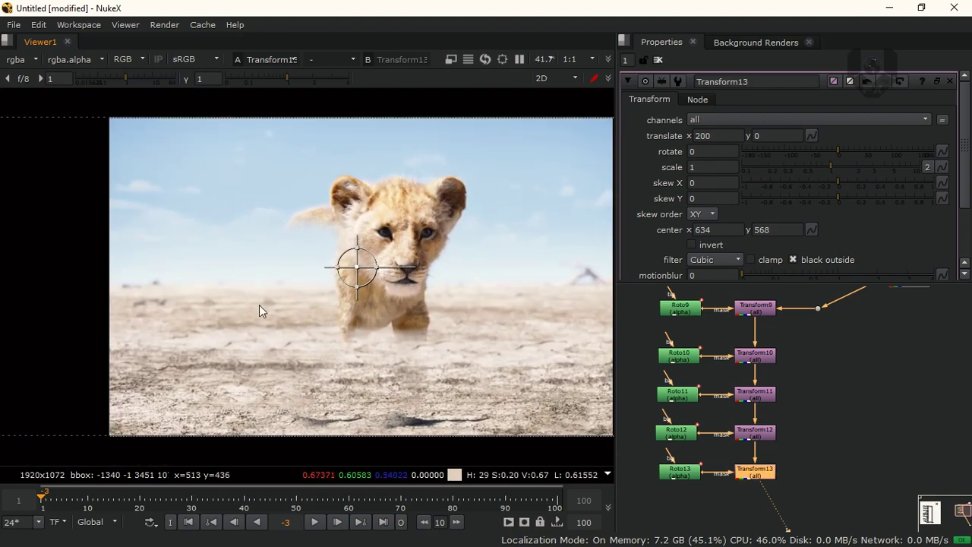
{"action": "scroll", "coordinate": [256, 304], "scroll_direction": "up", "scroll_amount": 2}
{"action": "middle_click_drag", "start_coordinate": [383, 360], "coordinate": [308, 325]}
{"action": "mouse_move", "coordinate": [332, 294]}
{"action": "middle_mouse_down"}
{"action": "mouse_move", "coordinate": [350, 300]}
{"action": "mouse_move", "coordinate": [335, 283]}
{"action": "middle_mouse_up"}
{"action": "middle_click_drag", "start_coordinate": [415, 392], "coordinate": [431, 355]}
{"action": "scroll", "coordinate": [395, 389], "scroll_direction": "up", "scroll_amount": 2}
{"action": "scroll", "coordinate": [412, 380], "scroll_direction": "up", "scroll_amount": 1}
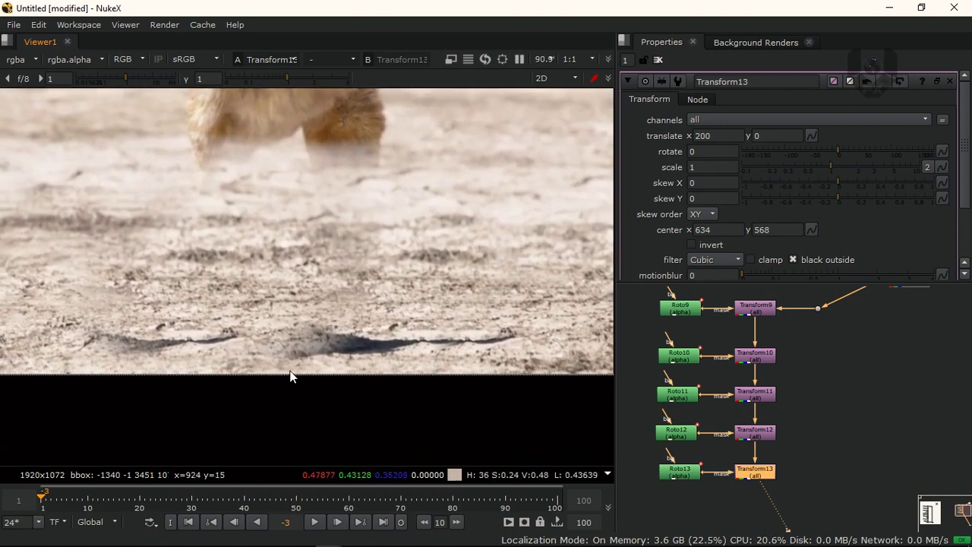
{"action": "scroll", "coordinate": [398, 394], "scroll_direction": "down", "scroll_amount": 4}
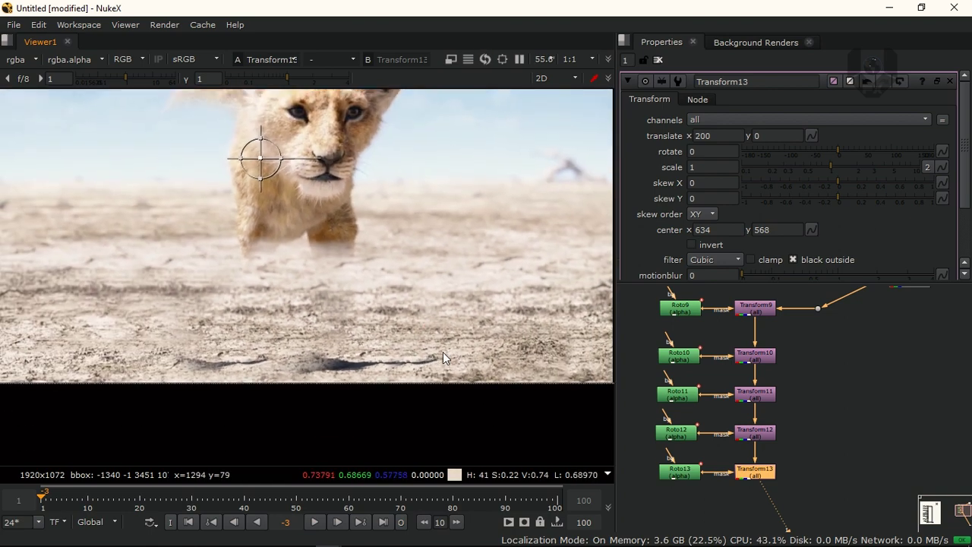
{"action": "middle_click_drag", "start_coordinate": [327, 340], "coordinate": [355, 351]}
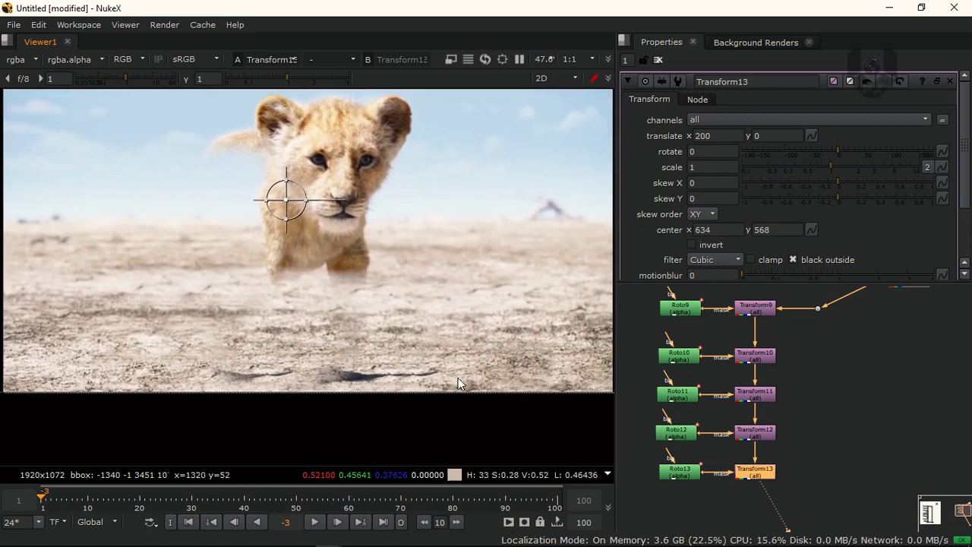
Step: Reposition the fifth Roto node beside its TransformMasked node and clear the node selection
{"action": "left_click_drag", "start_coordinate": [677, 475], "coordinate": [669, 475]}
{"action": "middle_click_drag", "start_coordinate": [750, 439], "coordinate": [755, 352]}
{"action": "left_click", "coordinate": [750, 425]}
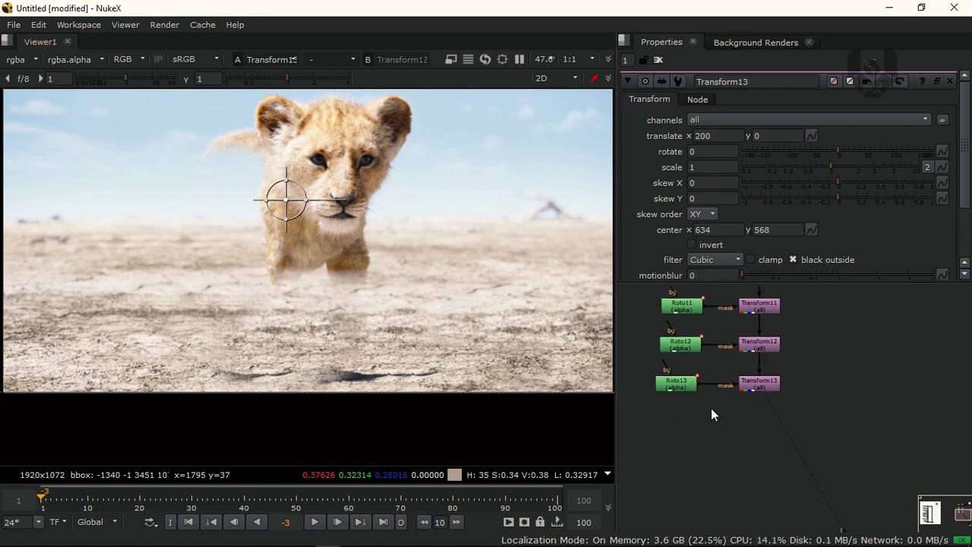
Step: Add a RotoPaint node directly below the last TransformMasked node and activate its Clone tool
{"action": "key", "text": "p"}
{"action": "left_click_drag", "start_coordinate": [744, 432], "coordinate": [787, 415]}
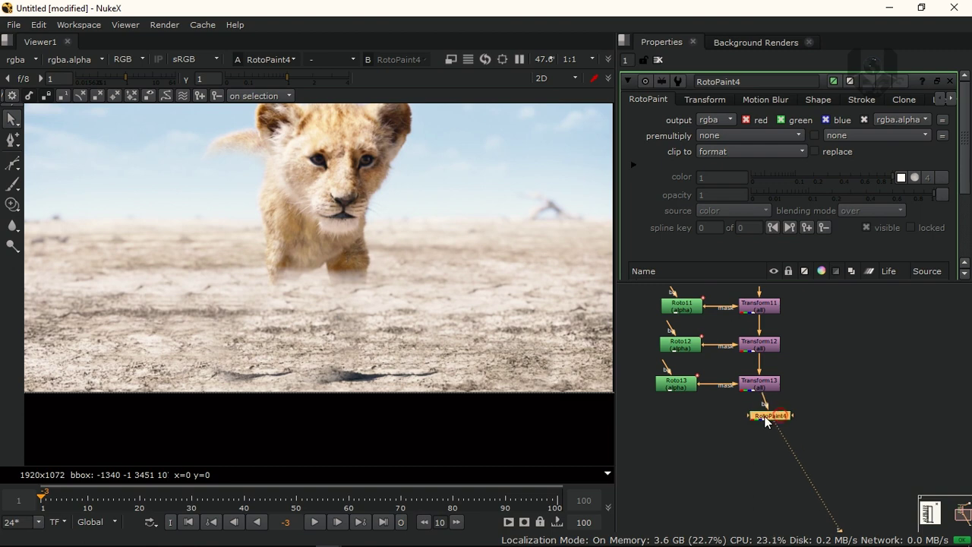
{"action": "left_click", "coordinate": [12, 204]}
Step: Clone clean ground over the smaller paw shadow near the image's lower edge, with brush size 76 and hardness 0
{"action": "scroll", "coordinate": [347, 354], "scroll_direction": "up", "scroll_amount": 4}
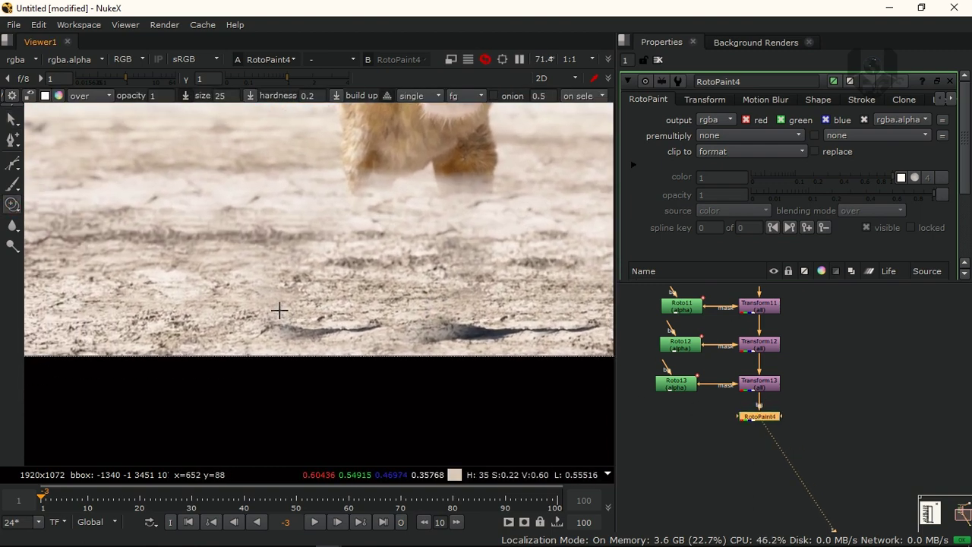
{"action": "scroll", "coordinate": [278, 310], "scroll_direction": "up", "scroll_amount": 2}
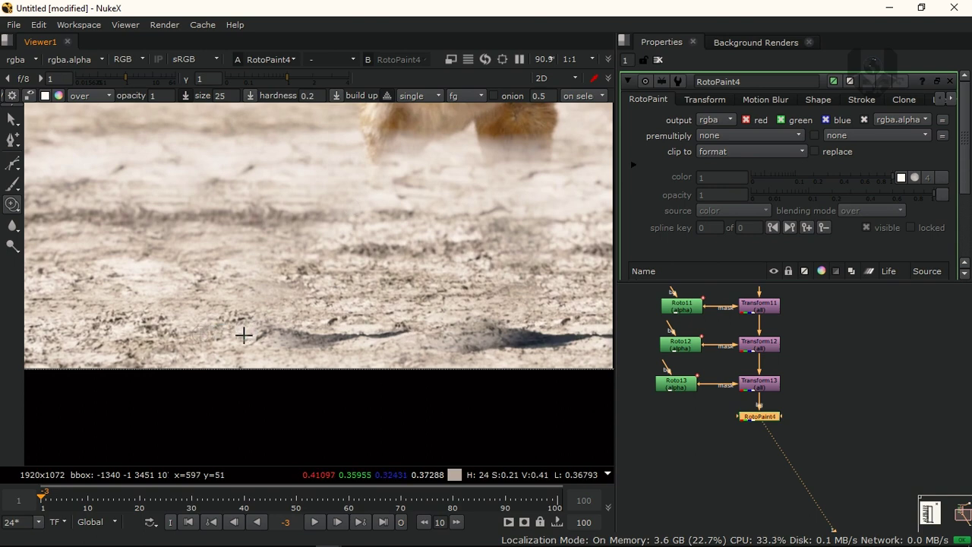
{"action": "mouse_move", "coordinate": [261, 313]}
{"action": "left_mouse_down"}
{"action": "mouse_move", "coordinate": [262, 334]}
{"action": "mouse_move", "coordinate": [346, 337]}
{"action": "left_mouse_up"}
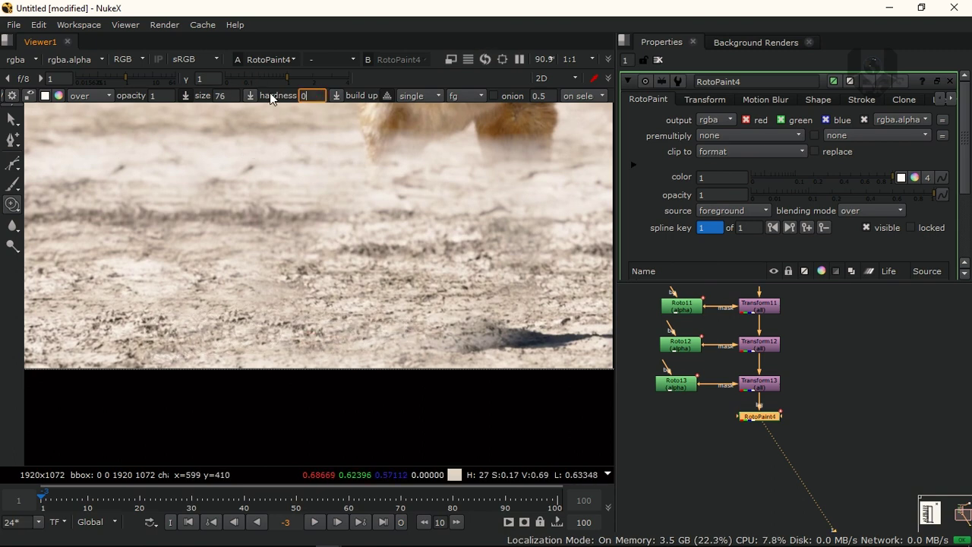
Step: Enlarge the clone brush to size 119 and clone clean ground over the larger remaining paw shadow
{"action": "middle_click_drag", "start_coordinate": [269, 318], "coordinate": [396, 314]}
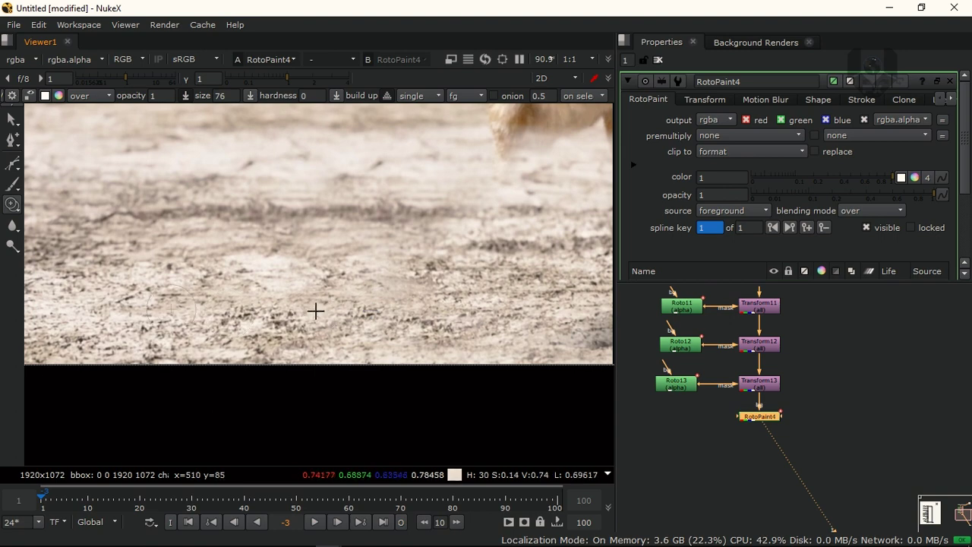
{"action": "mouse_move", "coordinate": [339, 313]}
{"action": "left_mouse_down", "text": "shift"}
{"action": "mouse_move", "coordinate": [354, 301]}
{"action": "mouse_move", "coordinate": [352, 308]}
{"action": "mouse_move", "coordinate": [379, 311]}
{"action": "left_mouse_up", "text": "shift"}
{"action": "middle_click_drag", "start_coordinate": [488, 294], "coordinate": [501, 289]}
{"action": "mouse_move", "coordinate": [502, 290]}
{"action": "middle_mouse_down", "text": "alt"}
{"action": "mouse_move", "coordinate": [450, 312]}
{"action": "mouse_move", "coordinate": [388, 320]}
{"action": "middle_mouse_up", "text": "alt"}
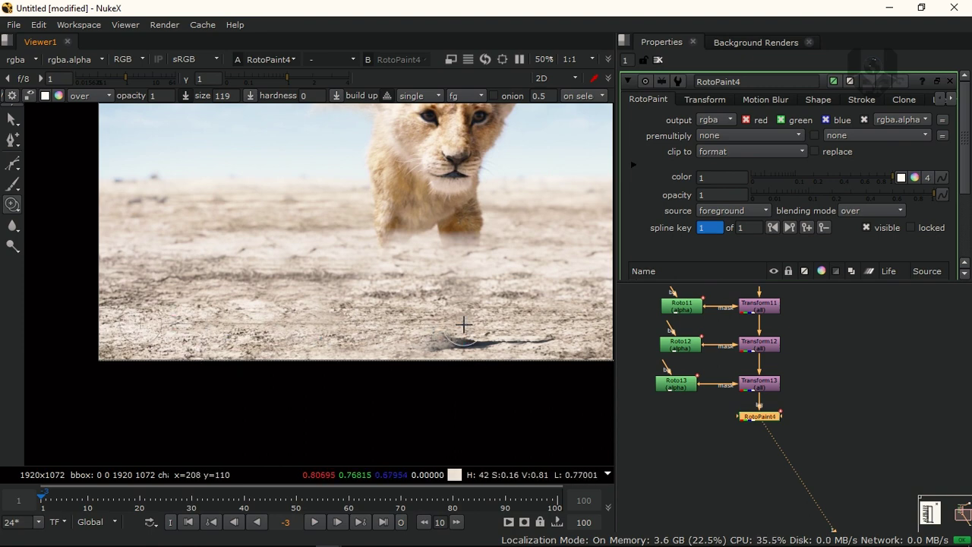
{"action": "mouse_move", "coordinate": [496, 333]}
{"action": "left_mouse_down"}
{"action": "mouse_move", "coordinate": [441, 341]}
{"action": "mouse_move", "coordinate": [509, 341]}
{"action": "left_mouse_up"}
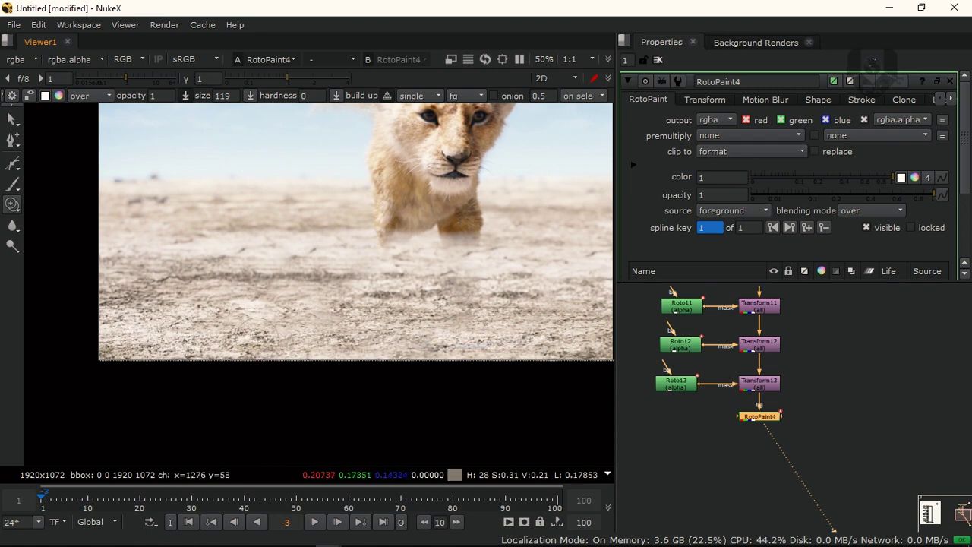
{"action": "middle_click_drag", "start_coordinate": [509, 307], "coordinate": [378, 299]}
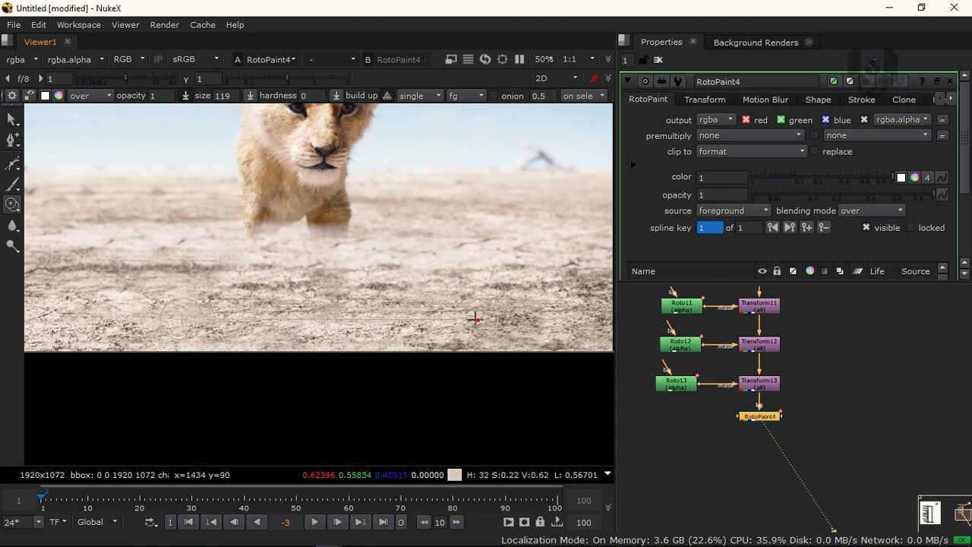
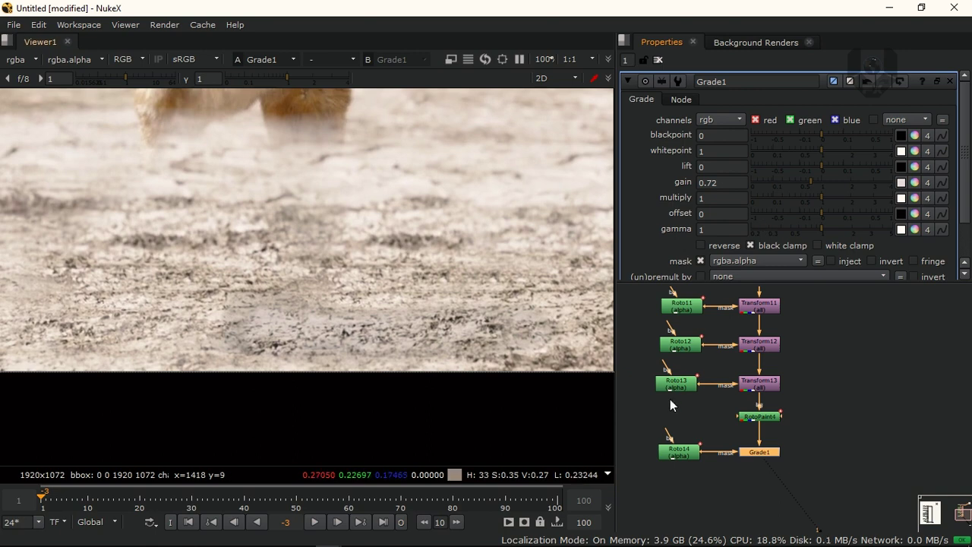
Step: Select all points of the shape in the first Grade node's Roto mask and expand its feather outward
{"action": "left_click", "coordinate": [359, 312]}
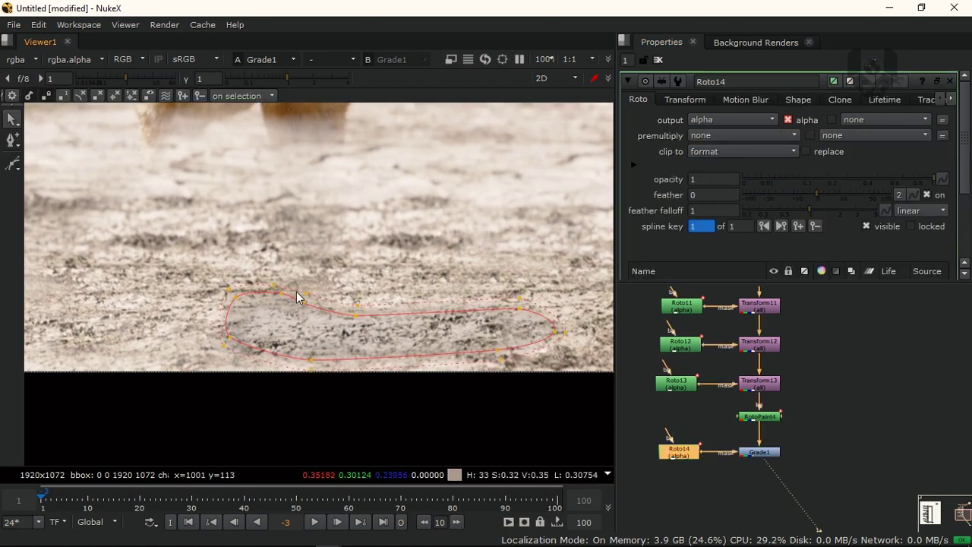
{"action": "left_click", "coordinate": [276, 287]}
{"action": "left_click_drag", "start_coordinate": [405, 250], "coordinate": [162, 416]}
{"action": "key", "text": "e"}
{"action": "key", "text": "e"}
Step: Adjust individual points along the upper edge of the first Grade node's mask shape
{"action": "left_click", "coordinate": [403, 221]}
{"action": "left_click", "coordinate": [457, 259]}
{"action": "left_click", "coordinate": [352, 319]}
{"action": "left_click_drag", "start_coordinate": [304, 302], "coordinate": [303, 314]}
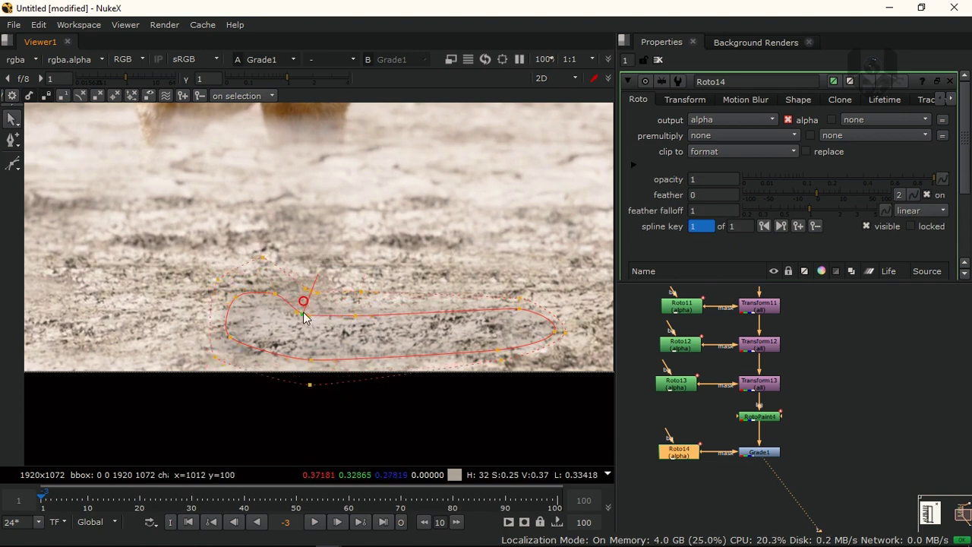
{"action": "left_click_drag", "start_coordinate": [519, 306], "coordinate": [520, 298]}
Step: Add a second Grade node below the first, connect a new Roto node to its mask input and align it alongside
{"action": "scroll", "coordinate": [537, 252], "scroll_direction": "down", "scroll_amount": 5}
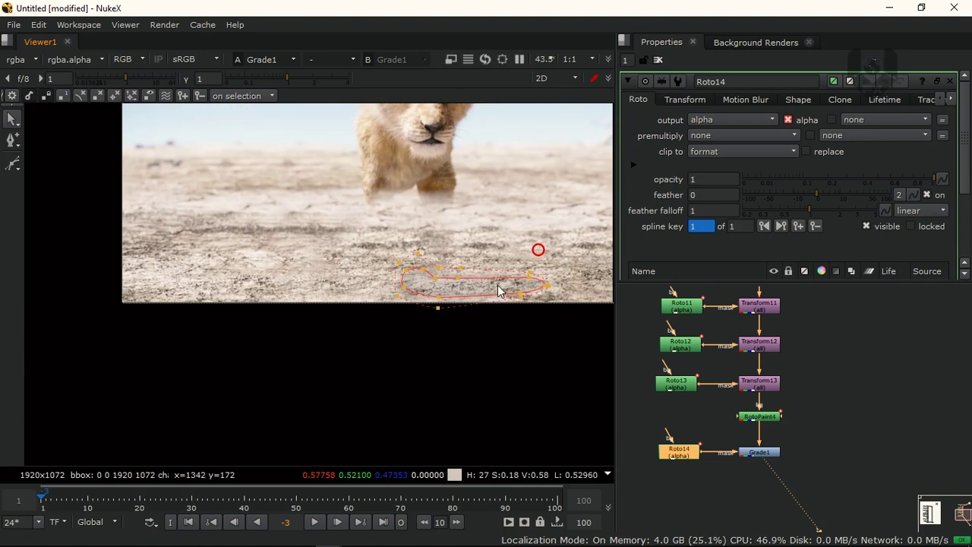
{"action": "middle_click_drag", "start_coordinate": [538, 249], "coordinate": [599, 283]}
{"action": "scroll", "coordinate": [331, 293], "scroll_direction": "up", "scroll_amount": 5}
{"action": "scroll", "coordinate": [302, 288], "scroll_direction": "up", "scroll_amount": 5}
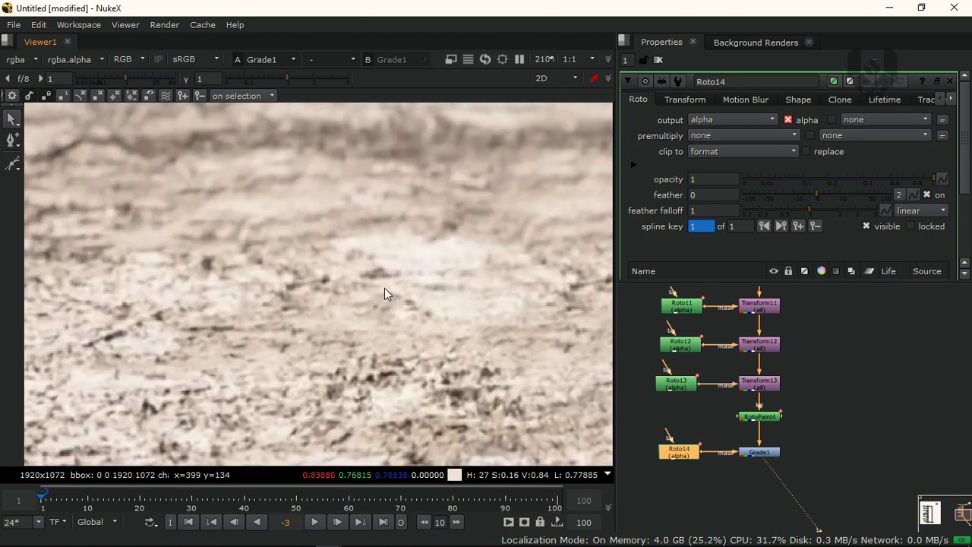
{"action": "scroll", "coordinate": [419, 311], "scroll_direction": "up", "scroll_amount": 4}
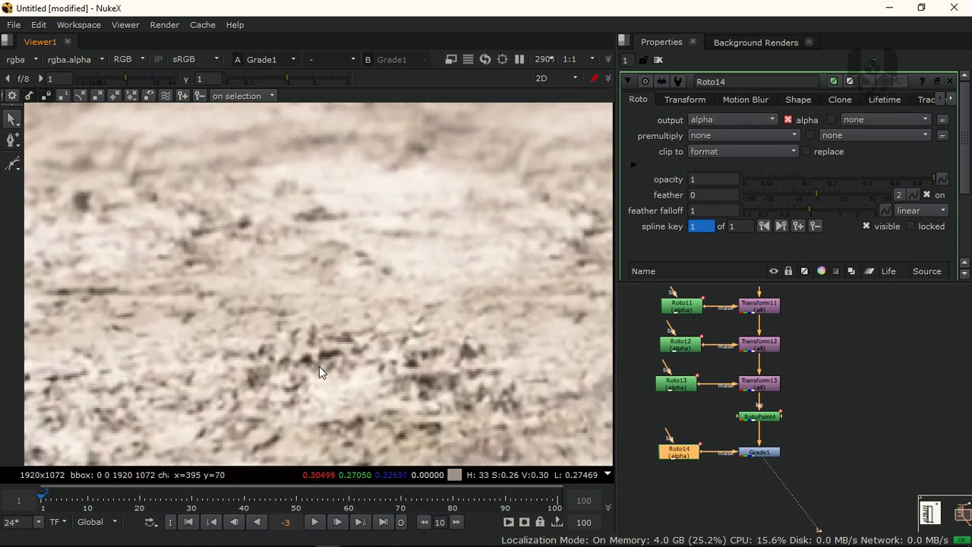
{"action": "left_click", "coordinate": [819, 469]}
{"action": "key", "text": "g"}
{"action": "mouse_move", "coordinate": [780, 493]}
{"action": "left_mouse_down"}
{"action": "mouse_move", "coordinate": [787, 488]}
{"action": "mouse_move", "coordinate": [762, 491]}
{"action": "left_mouse_up"}
{"action": "left_click", "coordinate": [695, 489]}
{"action": "key", "text": "o"}
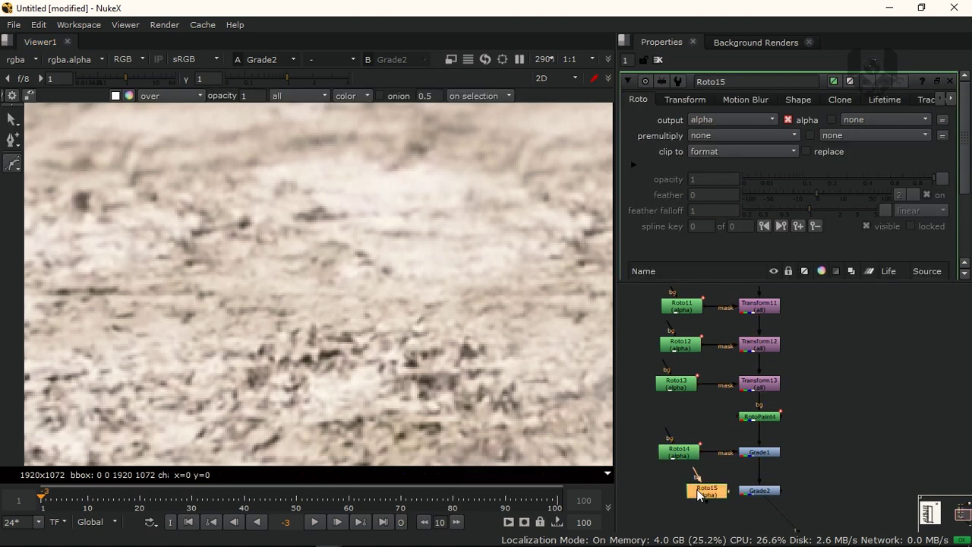
{"action": "left_click_drag", "start_coordinate": [747, 492], "coordinate": [698, 497]}
{"action": "left_click", "coordinate": [692, 493]}
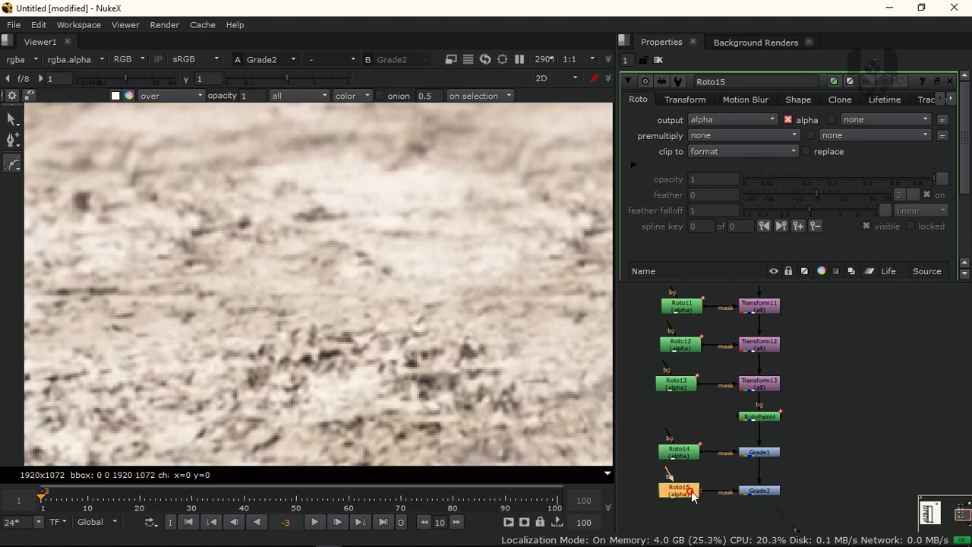
Step: Draw a narrow closed roto shape around the small diagonal dark streak on the ground
{"action": "scroll", "coordinate": [364, 311], "scroll_direction": "up", "scroll_amount": 4}
{"action": "mouse_move", "coordinate": [317, 271]}
{"action": "left_mouse_down"}
{"action": "mouse_move", "coordinate": [433, 341]}
{"action": "mouse_move", "coordinate": [397, 297]}
{"action": "left_mouse_up"}
{"action": "left_click", "coordinate": [381, 281]}
{"action": "left_click", "coordinate": [363, 271]}
{"action": "left_click", "coordinate": [339, 262]}
Step: Expand the feather around all points of the streak's roto shape and straighten the feather handle at its upper-left end
{"action": "left_click_drag", "start_coordinate": [492, 224], "coordinate": [303, 354]}
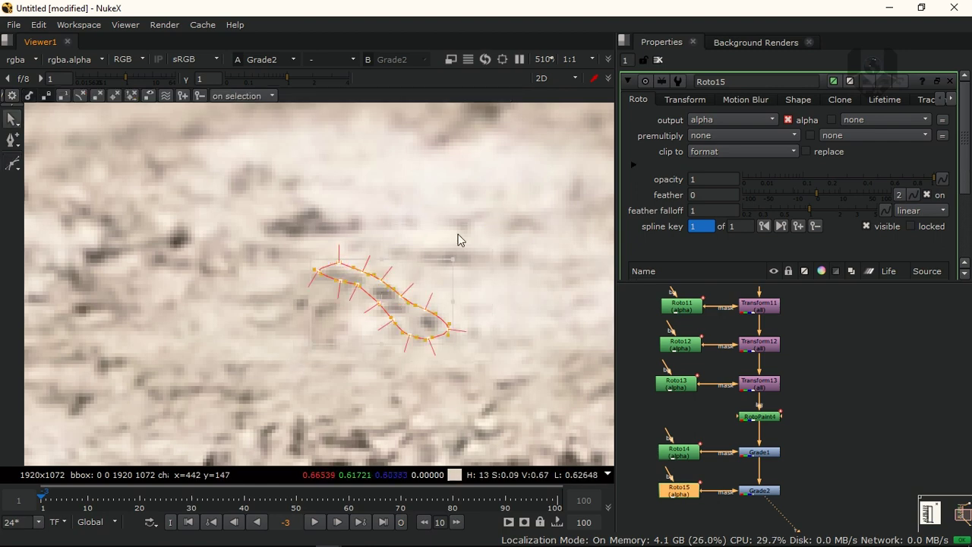
{"action": "key", "text": "e"}
{"action": "key", "text": "e"}
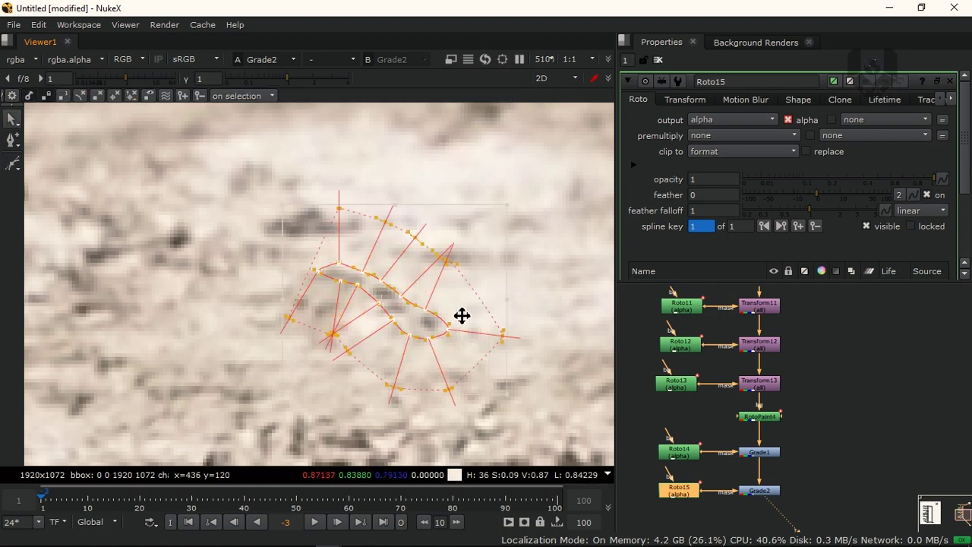
{"action": "left_click", "coordinate": [519, 275]}
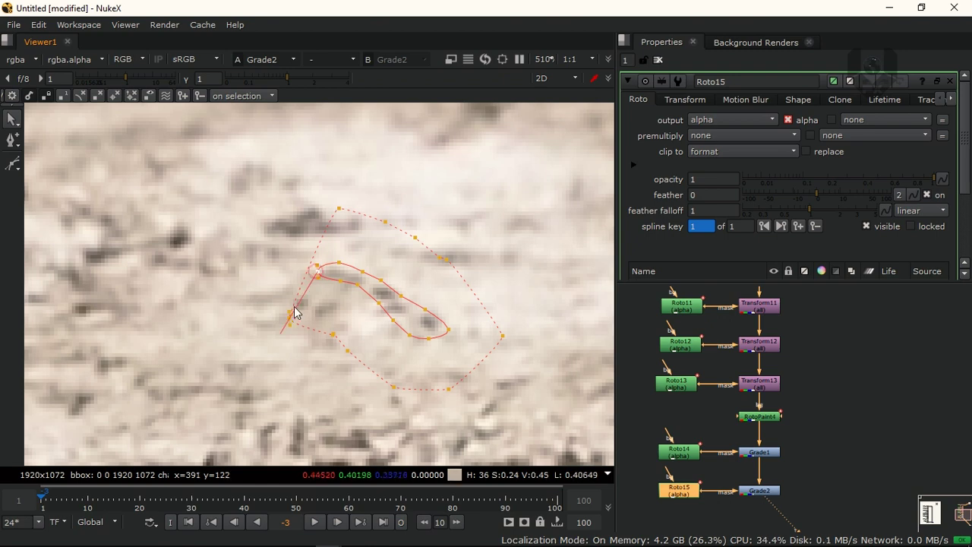
{"action": "left_click_drag", "start_coordinate": [295, 311], "coordinate": [274, 272]}
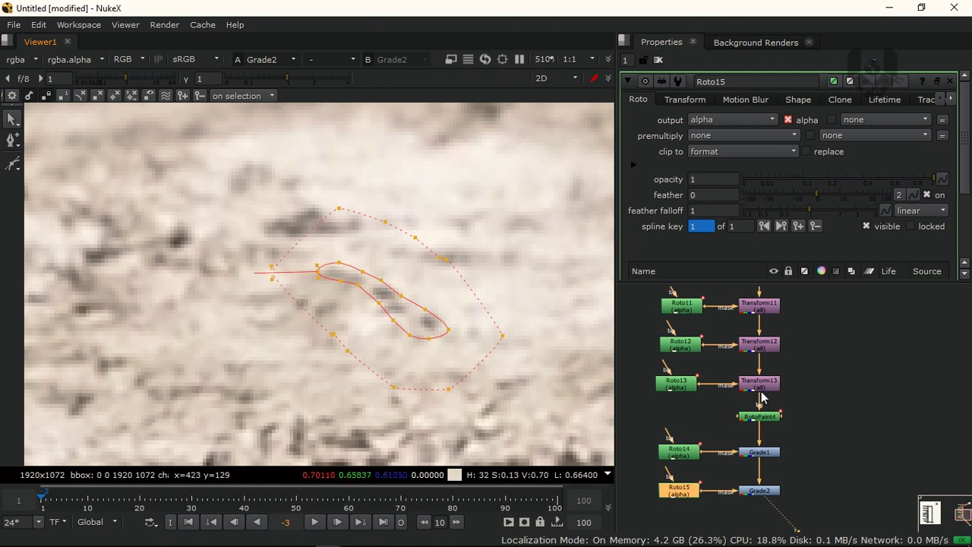
Step: Open the second Grade node's properties and sample its gain colour from the ground inside the streak's mask
{"action": "double_click", "coordinate": [760, 493]}
{"action": "left_click", "coordinate": [903, 183]}
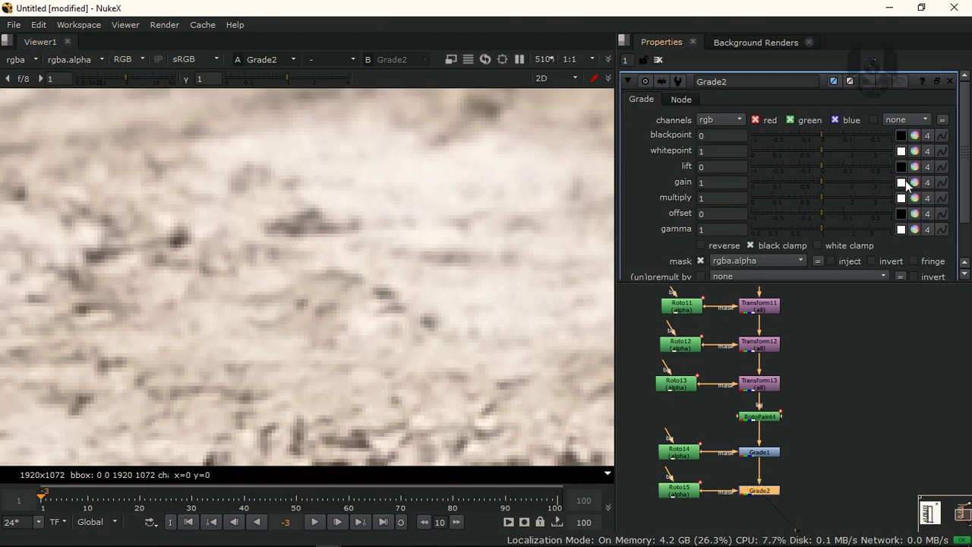
{"action": "left_click", "coordinate": [366, 298], "text": "ctrl"}
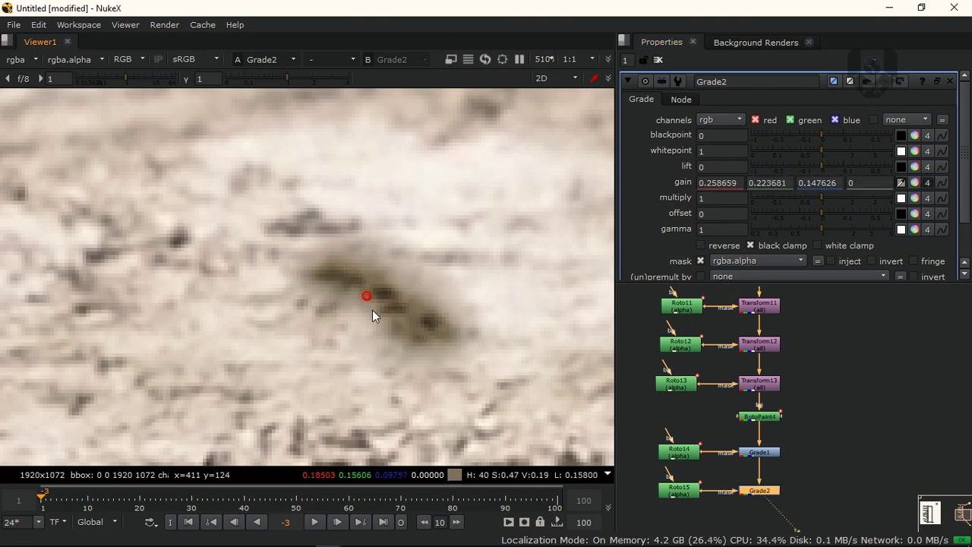
Step: View only the red channel and raise the second Grade's red gain to 0.758659
{"action": "key", "text": "r"}
{"action": "left_click", "coordinate": [707, 182]}
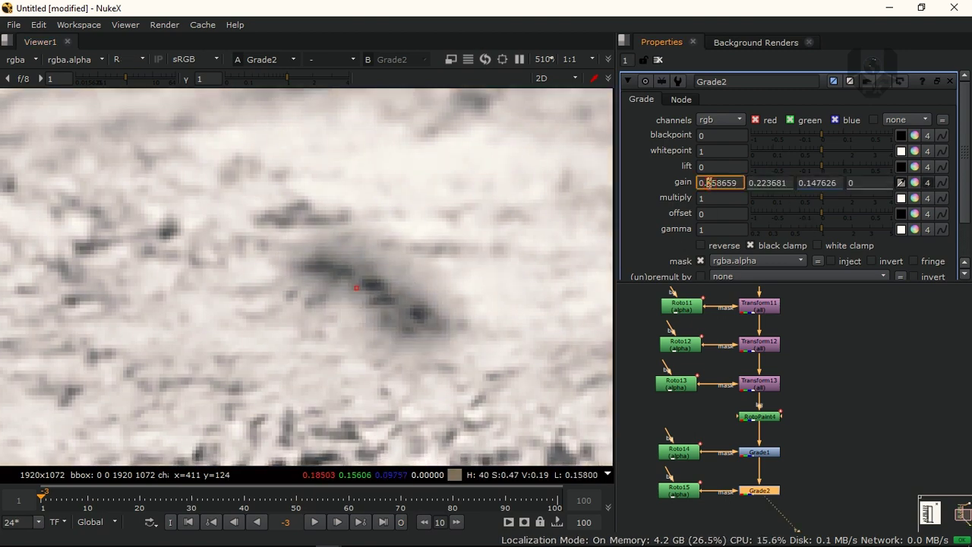
{"action": "key", "text": "Down"}
{"action": "key", "text": "Up"}
{"action": "key", "text": "Up"}
{"action": "key", "text": "Up"}
{"action": "key", "text": "Up"}
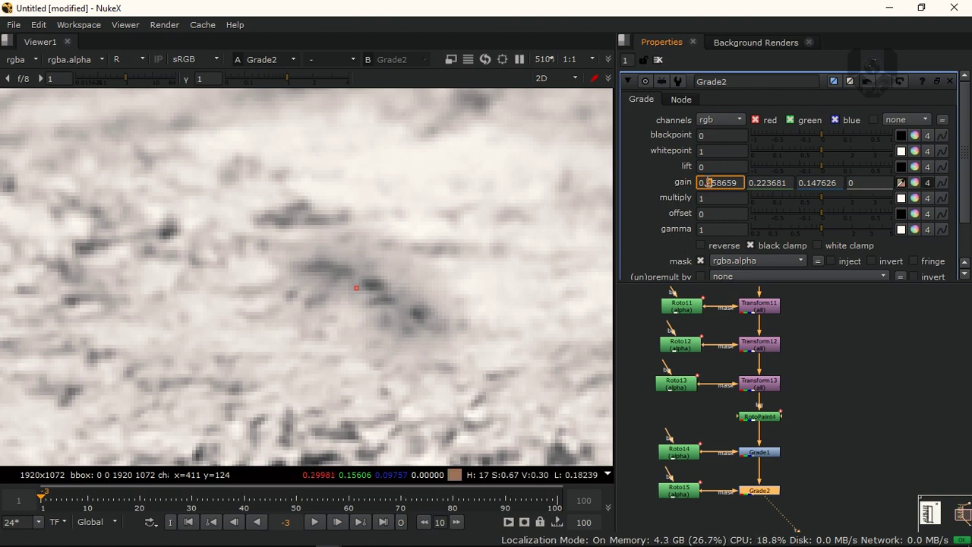
{"action": "key", "text": "Up"}
{"action": "key", "text": "Up"}
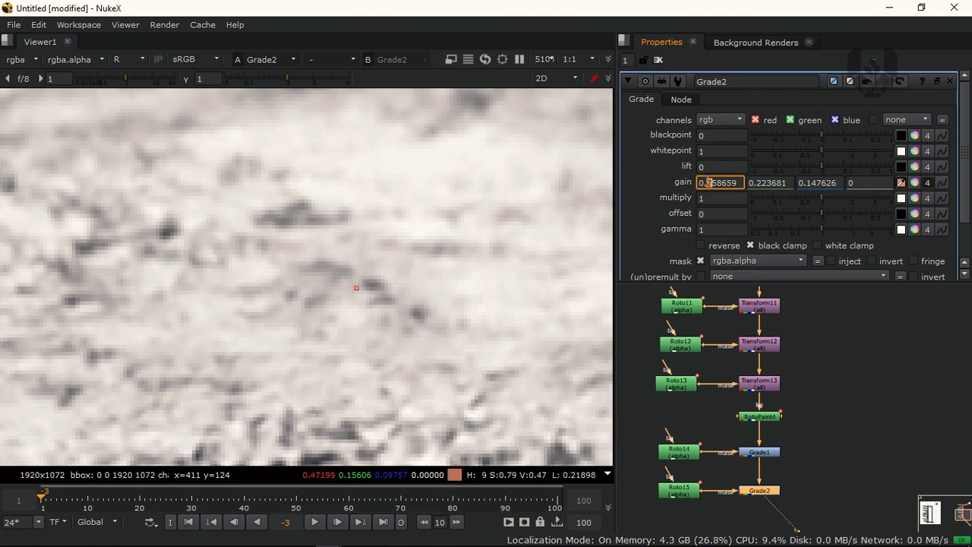
Step: Raise the second Grade's green gain to 0.923681, checking the match in the green channel view
{"action": "left_click", "coordinate": [759, 184]}
{"action": "key", "text": "Up"}
{"action": "key", "text": "Up"}
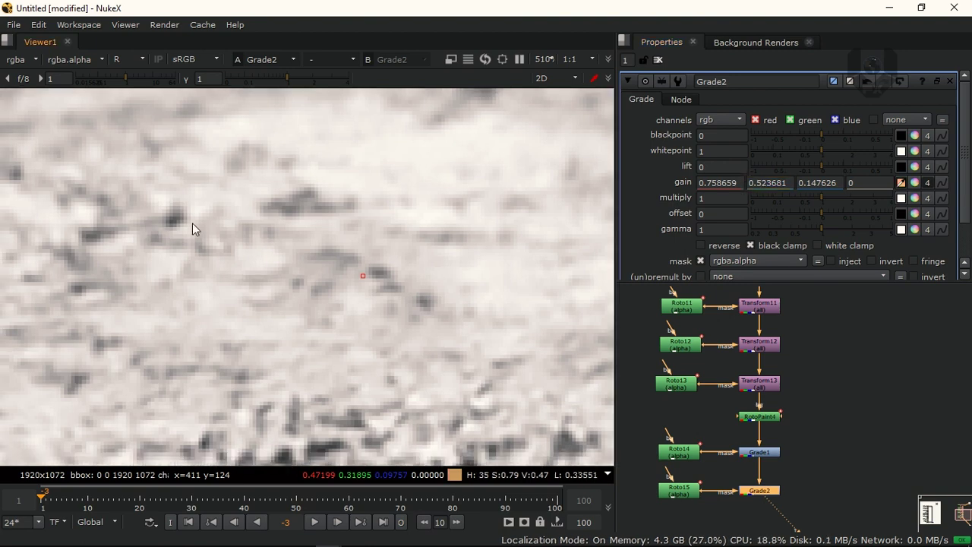
{"action": "key", "text": "g"}
{"action": "left_click", "coordinate": [759, 183]}
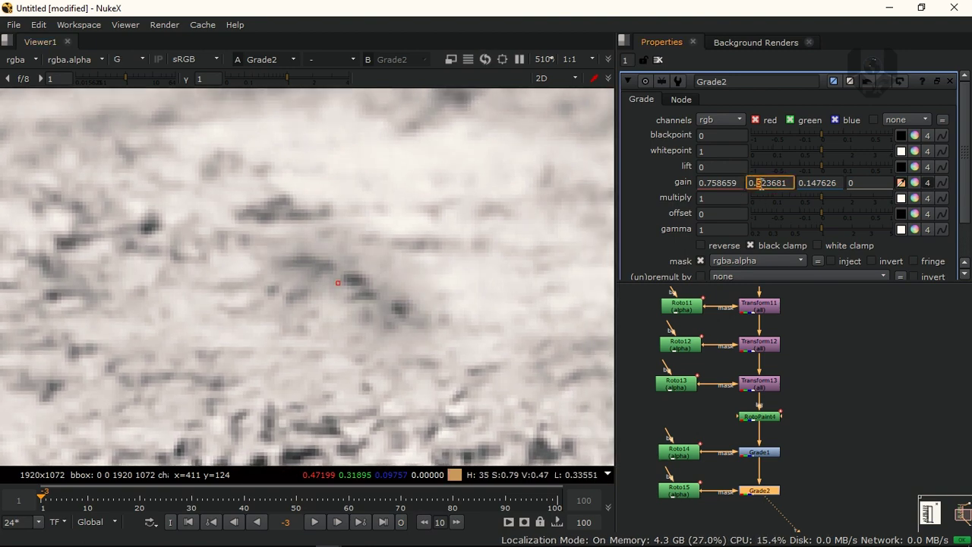
{"action": "key", "text": "Down"}
{"action": "key", "text": "Down"}
{"action": "key", "text": "Down"}
{"action": "key", "text": "Up"}
{"action": "key", "text": "Up"}
{"action": "key", "text": "Up"}
{"action": "key", "text": "Up"}
{"action": "key", "text": "Up"}
{"action": "key", "text": "Up"}
{"action": "key", "text": "Up"}
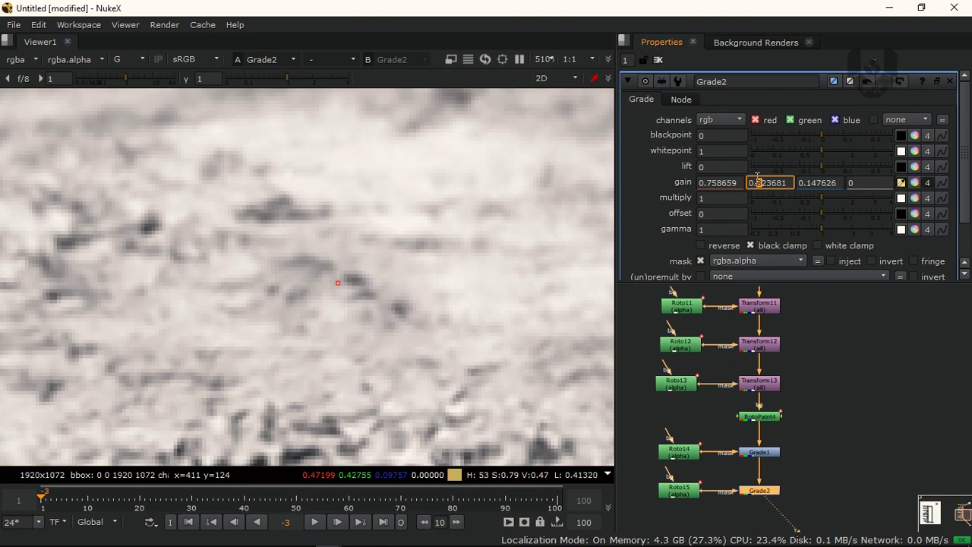
{"action": "key", "text": "Down"}
{"action": "key", "text": "Down"}
{"action": "key", "text": "Up"}
{"action": "key", "text": "Up"}
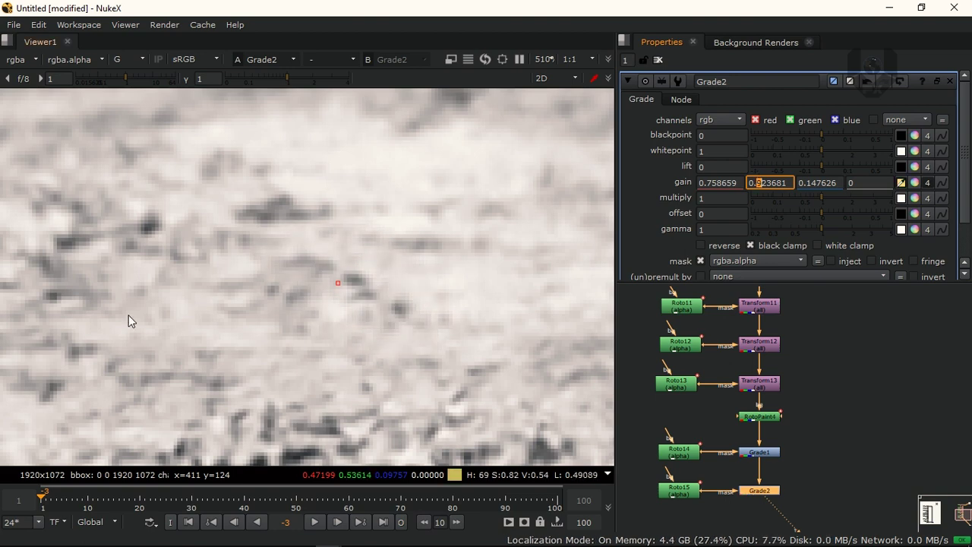
Step: View only the blue channel and raise the second Grade's blue gain to 1.247626
{"action": "middle_click_drag", "start_coordinate": [188, 270], "coordinate": [192, 272]}
{"action": "key", "text": "b"}
{"action": "left_click", "coordinate": [811, 183]}
{"action": "key", "text": "Up"}
{"action": "key", "text": "Up"}
{"action": "key", "text": "Up"}
{"action": "key", "text": "Left"}
{"action": "key", "text": "Up"}
{"action": "key", "text": "Down"}
{"action": "key", "text": "Down"}
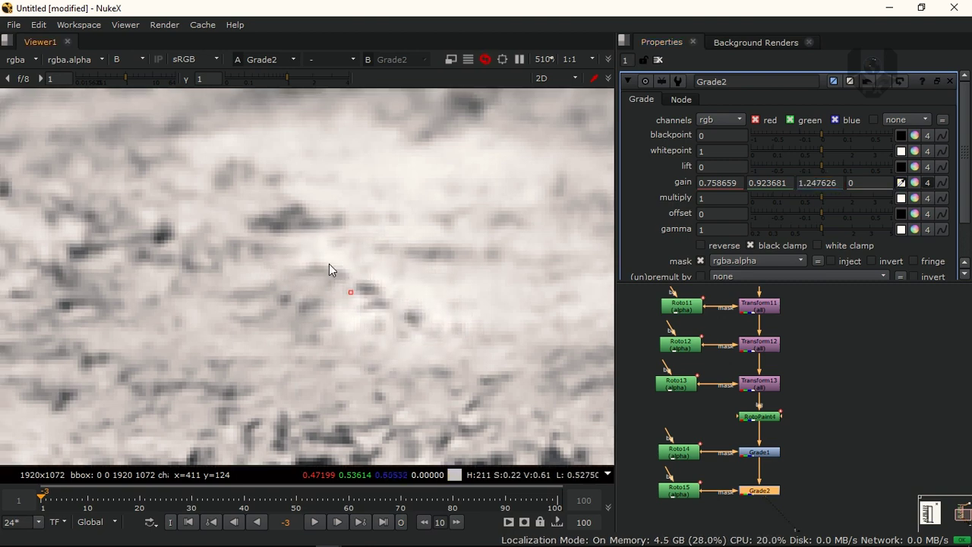
Step: Set the second Grade's lift to 0.01 and its multiply to 0.72 while viewing the full RGB image
{"action": "key", "text": "r"}
{"action": "scroll", "coordinate": [374, 231], "scroll_direction": "down", "scroll_amount": 2}
{"action": "key", "text": "r"}
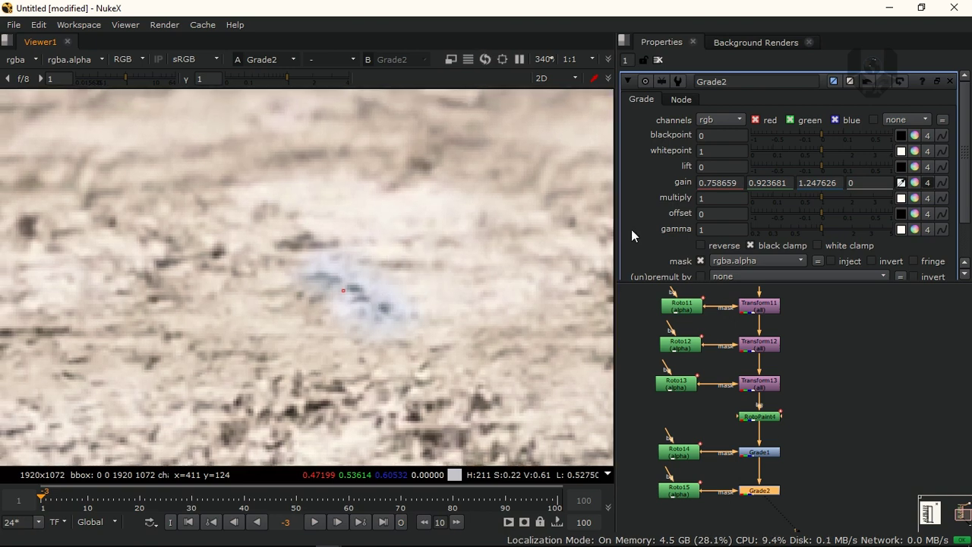
{"action": "mouse_move", "coordinate": [822, 162]}
{"action": "left_mouse_down"}
{"action": "mouse_move", "coordinate": [786, 164]}
{"action": "mouse_move", "coordinate": [829, 161]}
{"action": "left_mouse_up"}
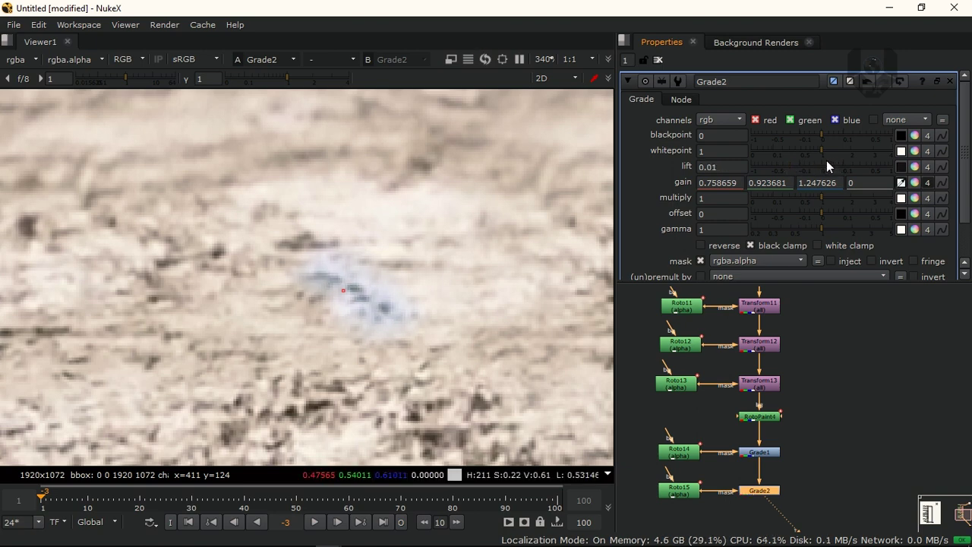
{"action": "mouse_move", "coordinate": [822, 197]}
{"action": "left_mouse_down"}
{"action": "mouse_move", "coordinate": [796, 195]}
{"action": "mouse_move", "coordinate": [811, 196]}
{"action": "left_mouse_up"}
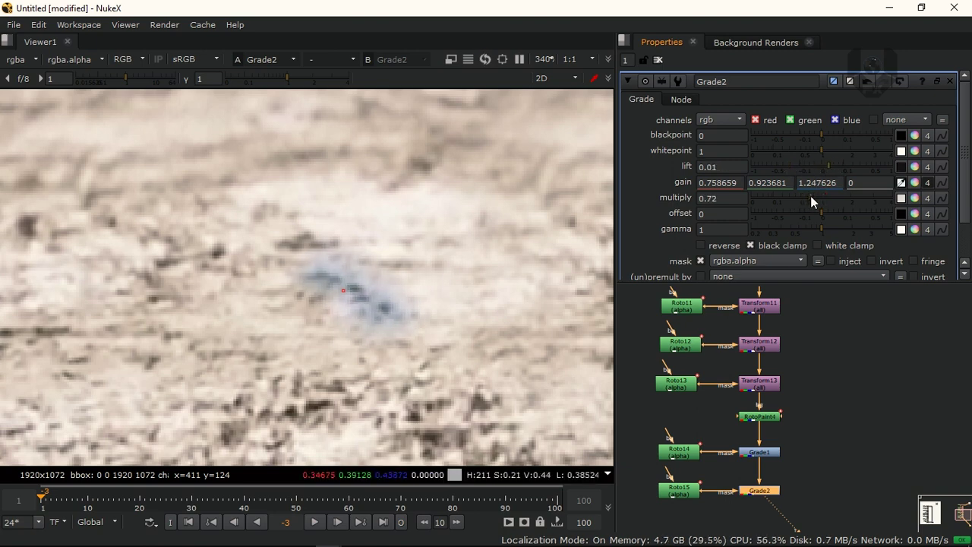
Step: Lower the second Grade's blue gain to 0.947626 to reduce the blue tint on the masked streak
{"action": "left_click", "coordinate": [809, 183]}
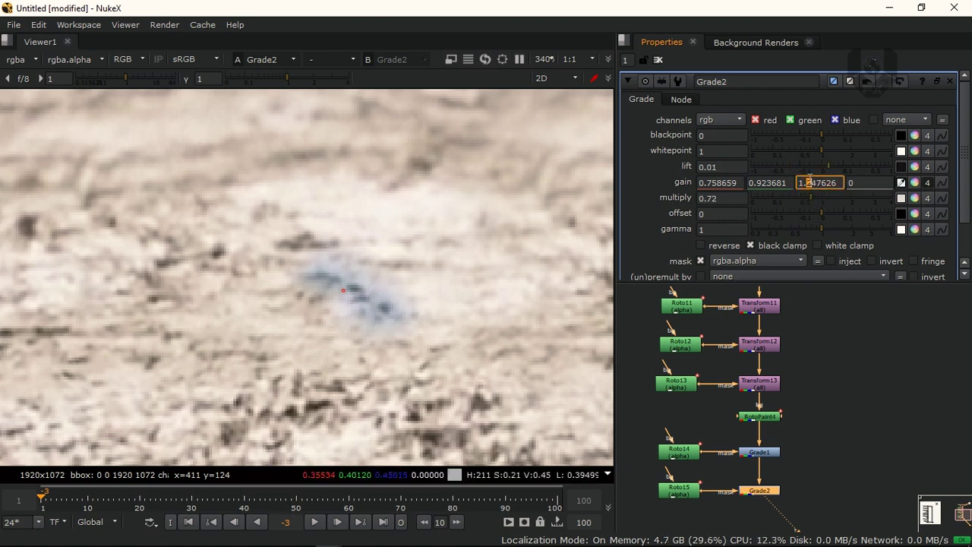
{"action": "key", "text": "Down"}
{"action": "key", "text": "Down"}
{"action": "key", "text": "Down"}
{"action": "key", "text": "Down"}
{"action": "key", "text": "Down"}
{"action": "key", "text": "Down"}
{"action": "key", "text": "Up"}
{"action": "key", "text": "Up"}
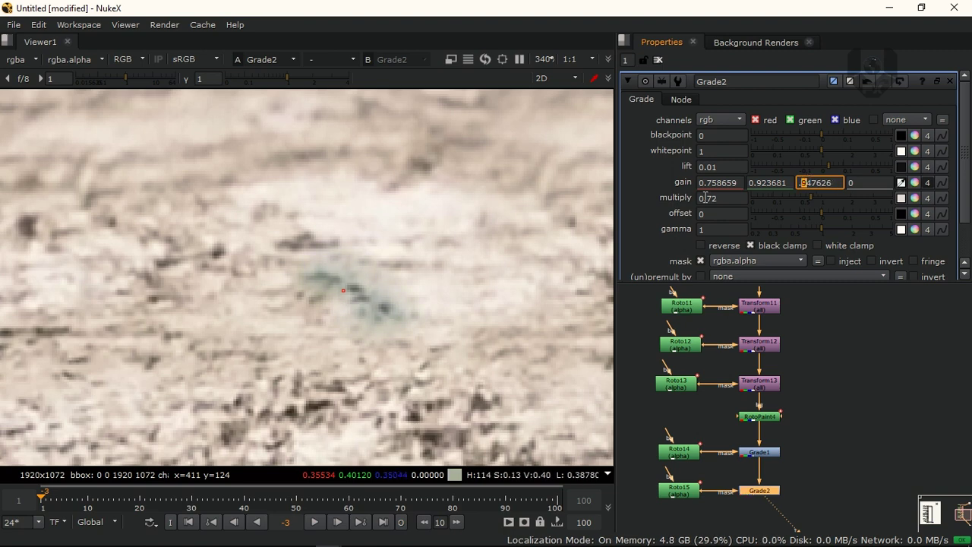
Step: Lower the second Grade's green gain to 0.823681 and its blue gain to 0.847626 to neutralise the streak's tint
{"action": "left_click", "coordinate": [758, 183]}
{"action": "key", "text": "Down"}
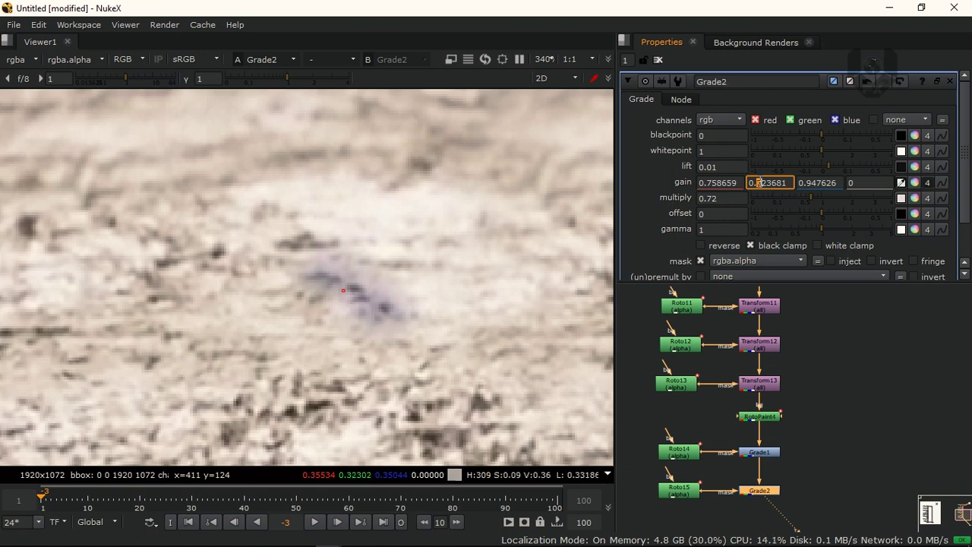
{"action": "left_click", "coordinate": [716, 181]}
{"action": "key", "text": "Down"}
{"action": "key", "text": "Down"}
{"action": "key", "text": "Up"}
{"action": "key", "text": "Up"}
{"action": "key", "text": "Up"}
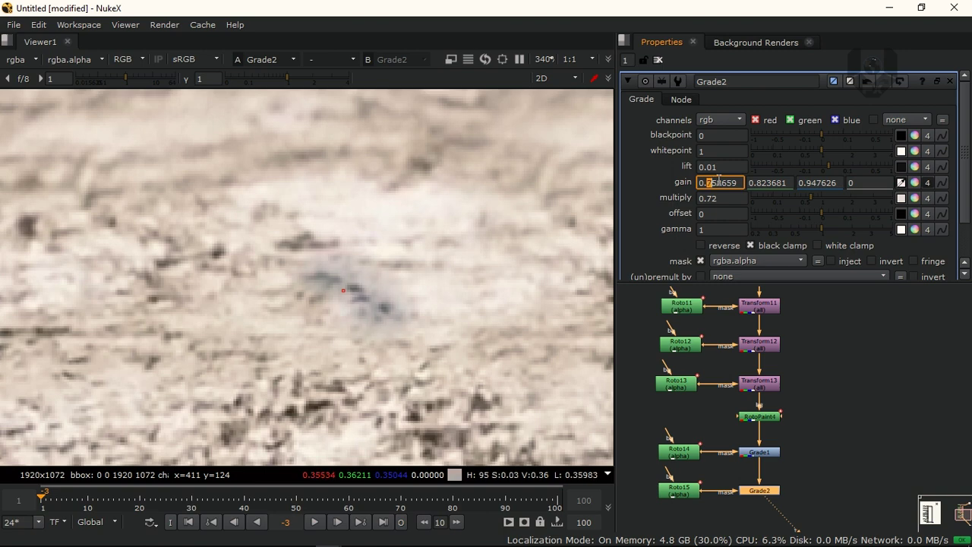
{"action": "left_click", "coordinate": [809, 182]}
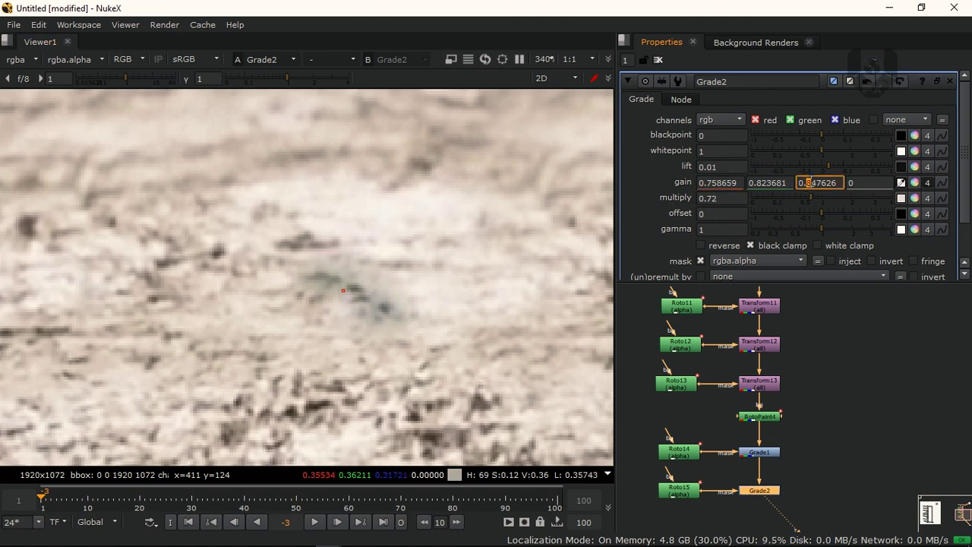
{"action": "scroll", "coordinate": [366, 268], "scroll_direction": "down", "scroll_amount": 8}
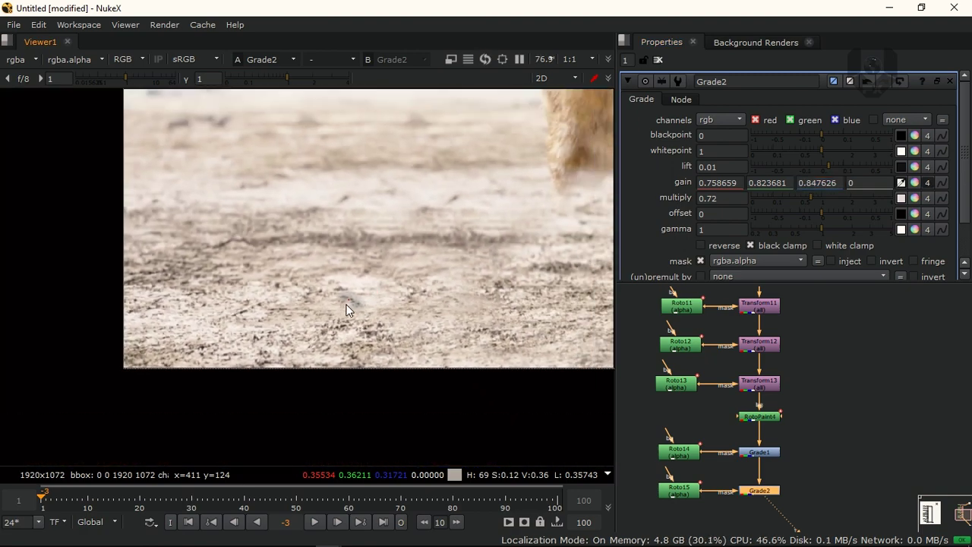
{"action": "scroll", "coordinate": [480, 302], "scroll_direction": "down", "scroll_amount": 4}
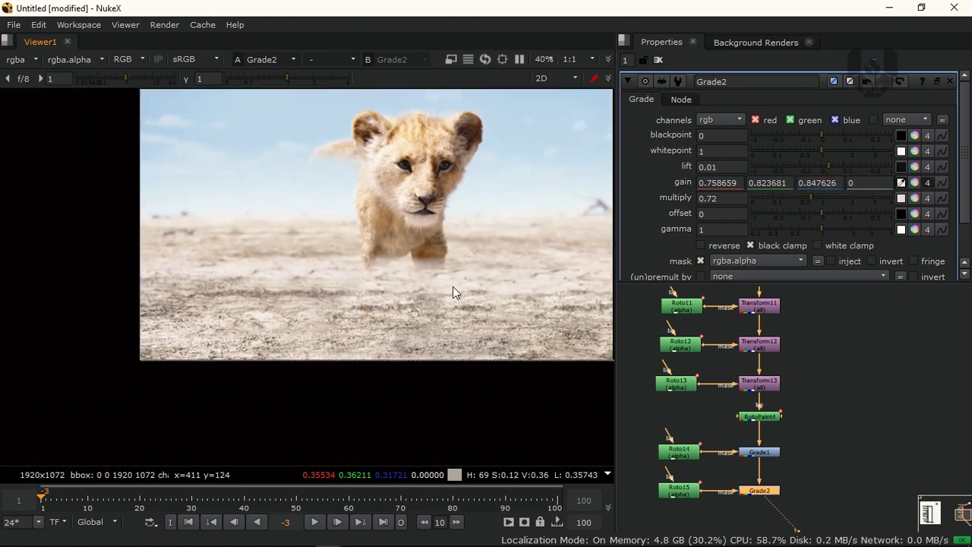
{"action": "scroll", "coordinate": [281, 275], "scroll_direction": "up", "scroll_amount": 3}
{"action": "scroll", "coordinate": [347, 262], "scroll_direction": "down", "scroll_amount": 2}
Step: Add a RotoPaint node below the second Grade in the node chain
{"action": "middle_click_drag", "start_coordinate": [827, 400], "coordinate": [841, 320]}
{"action": "left_click", "coordinate": [776, 461]}
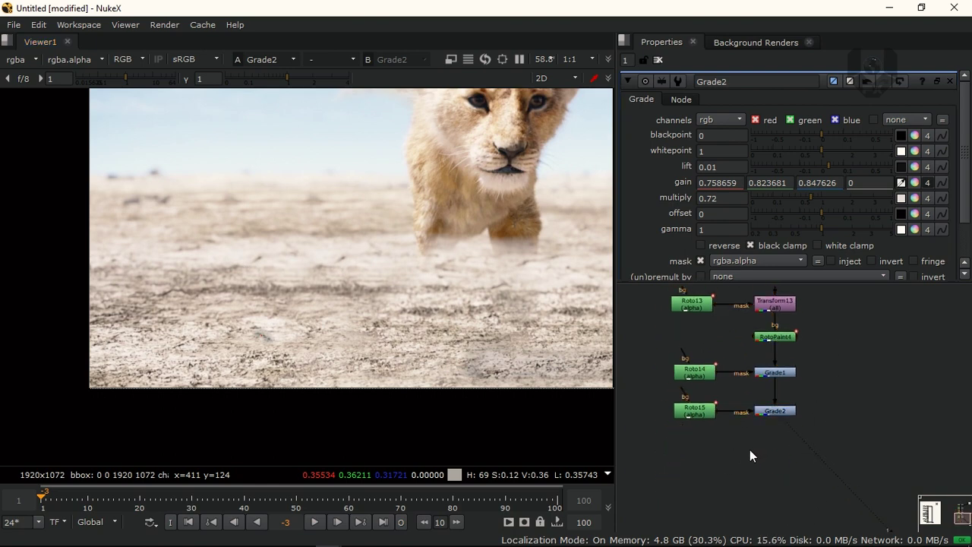
{"action": "key", "text": "o"}
{"action": "key", "text": "Delete"}
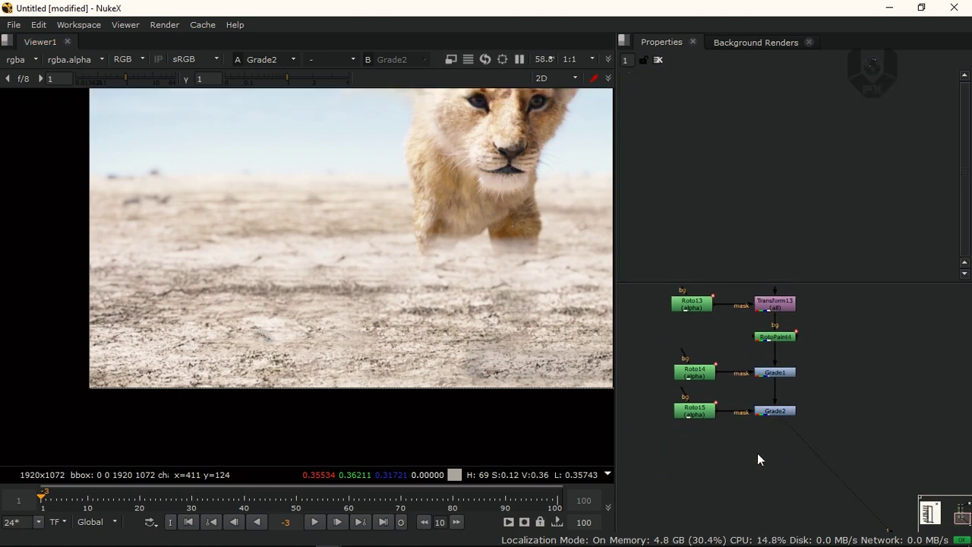
{"action": "key", "text": "p"}
{"action": "mouse_move", "coordinate": [760, 457]}
{"action": "left_mouse_down"}
{"action": "mouse_move", "coordinate": [798, 444]}
{"action": "mouse_move", "coordinate": [765, 462]}
{"action": "left_mouse_up"}
{"action": "scroll", "coordinate": [342, 224], "scroll_direction": "up", "scroll_amount": 4}
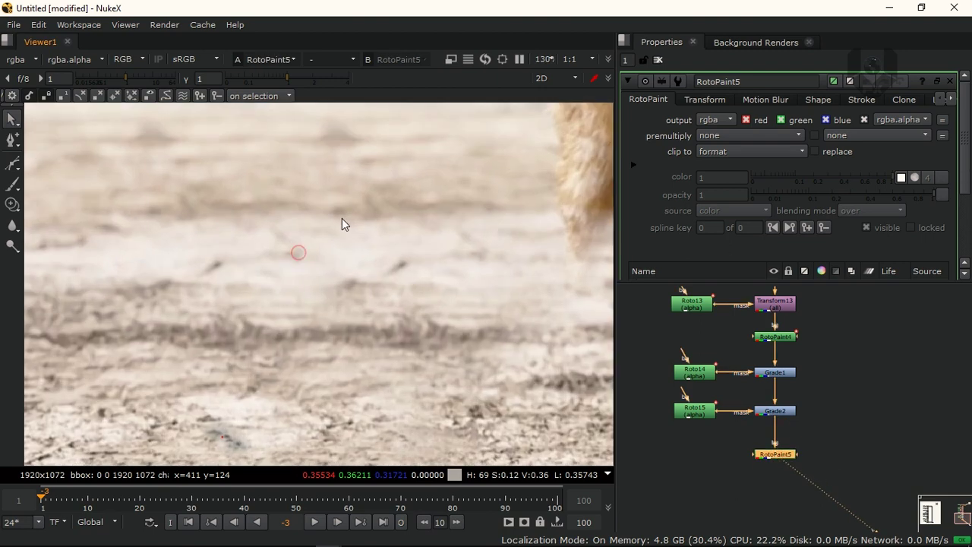
Step: Clone nearby ground texture over the pale ground beside the cub with the Clone tool at size 56.5 and hardness 0
{"action": "left_click", "coordinate": [10, 205]}
{"action": "left_click_drag", "start_coordinate": [360, 261], "coordinate": [400, 266], "text": "ctrl"}
{"action": "key", "text": "ctrl+z"}
{"action": "double_click", "coordinate": [307, 95]}
{"action": "type", "text": "0"}
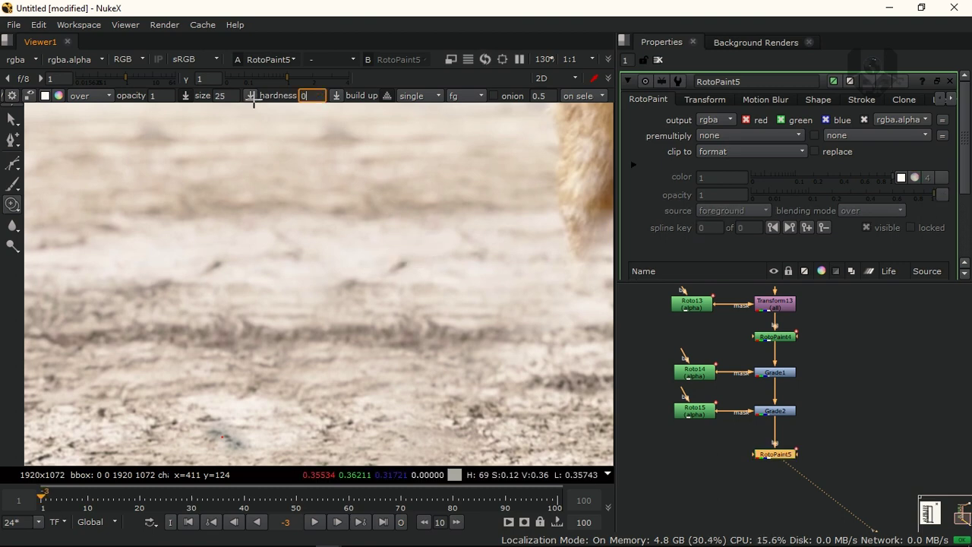
{"action": "mouse_move", "coordinate": [397, 271]}
{"action": "left_mouse_down"}
{"action": "mouse_move", "coordinate": [367, 280]}
{"action": "mouse_move", "coordinate": [406, 261]}
{"action": "mouse_move", "coordinate": [350, 278]}
{"action": "mouse_move", "coordinate": [389, 274]}
{"action": "mouse_move", "coordinate": [370, 274]}
{"action": "left_mouse_up"}
{"action": "key", "text": "ctrl+z"}
{"action": "scroll", "coordinate": [354, 271], "scroll_direction": "down", "scroll_amount": 8}
{"action": "scroll", "coordinate": [413, 284], "scroll_direction": "up", "scroll_amount": 5}
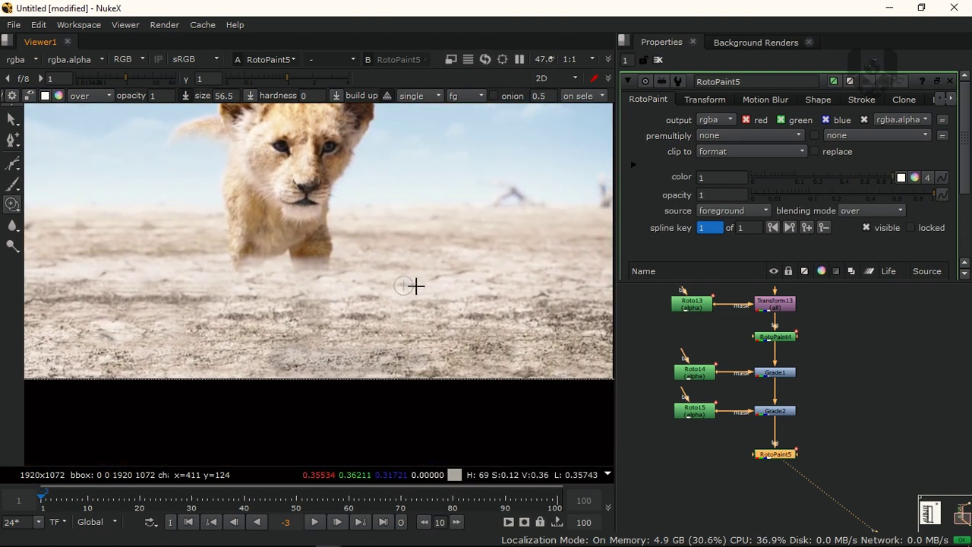
{"action": "scroll", "coordinate": [357, 265], "scroll_direction": "down", "scroll_amount": 5}
{"action": "scroll", "coordinate": [395, 265], "scroll_direction": "up", "scroll_amount": 5}
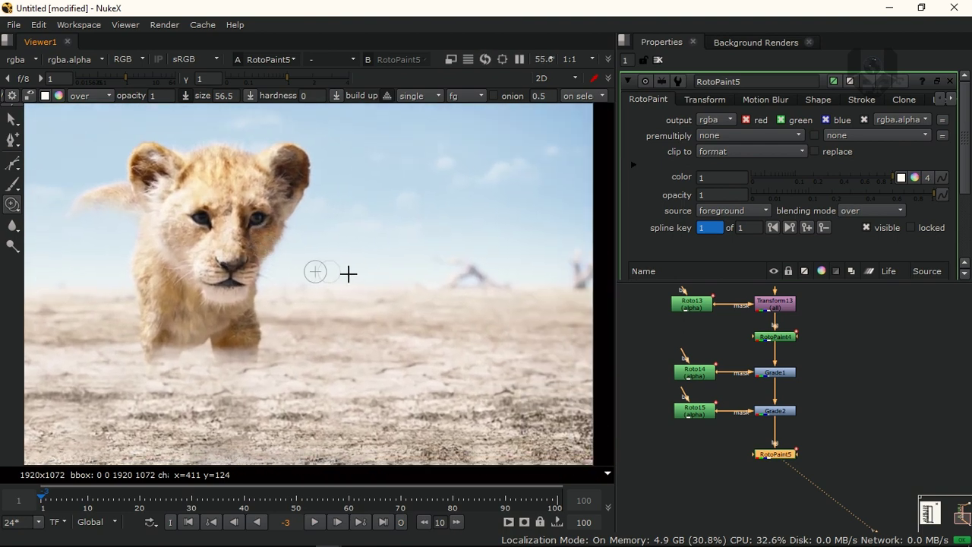
{"action": "scroll", "coordinate": [330, 273], "scroll_direction": "down", "scroll_amount": 3}
{"action": "middle_click_drag", "start_coordinate": [313, 272], "coordinate": [393, 261]}
{"action": "scroll", "coordinate": [680, 347], "scroll_direction": "down", "scroll_amount": 4}
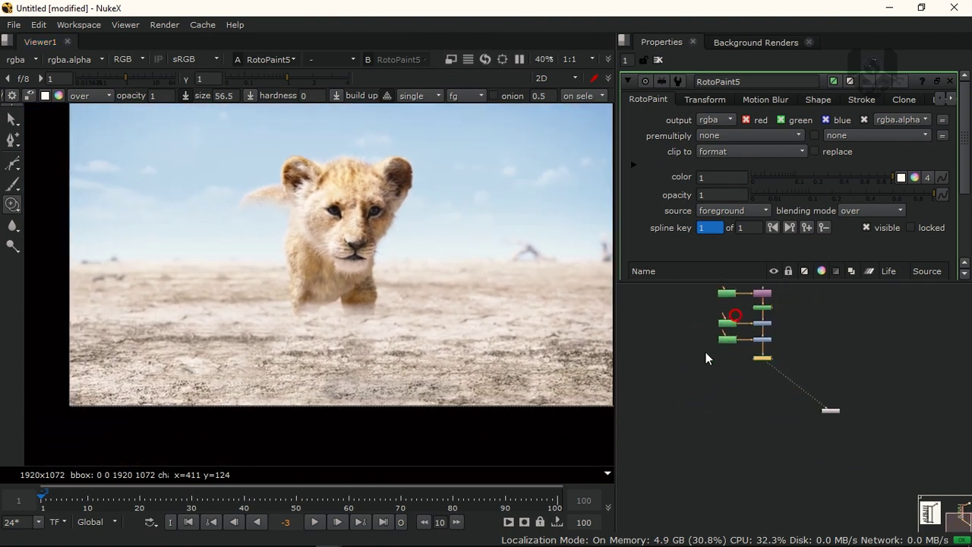
Step: Display the finished clean plate from RotoPaint3 in the viewer with the overlays hidden
{"action": "mouse_move", "coordinate": [716, 353]}
{"action": "middle_mouse_down"}
{"action": "mouse_move", "coordinate": [704, 342]}
{"action": "mouse_move", "coordinate": [749, 314]}
{"action": "mouse_move", "coordinate": [792, 306]}
{"action": "mouse_move", "coordinate": [781, 299]}
{"action": "mouse_move", "coordinate": [770, 309]}
{"action": "mouse_move", "coordinate": [762, 424]}
{"action": "mouse_move", "coordinate": [747, 398]}
{"action": "mouse_move", "coordinate": [703, 400]}
{"action": "middle_mouse_up"}
{"action": "left_click_drag", "start_coordinate": [703, 396], "coordinate": [701, 394]}
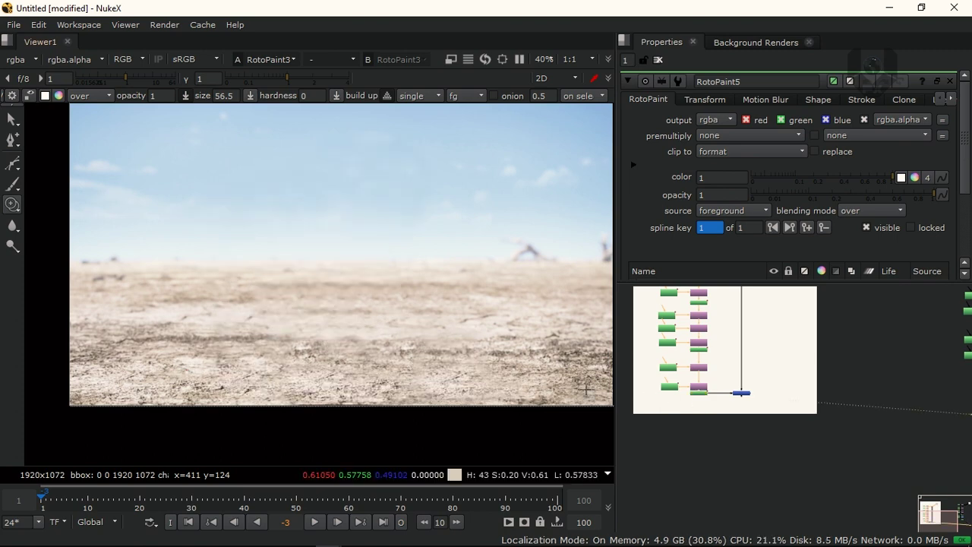
{"action": "scroll", "coordinate": [410, 347], "scroll_direction": "down", "scroll_amount": 3}
{"action": "middle_click_drag", "start_coordinate": [415, 292], "coordinate": [442, 221]}
{"action": "scroll", "coordinate": [398, 344], "scroll_direction": "up", "scroll_amount": 3}
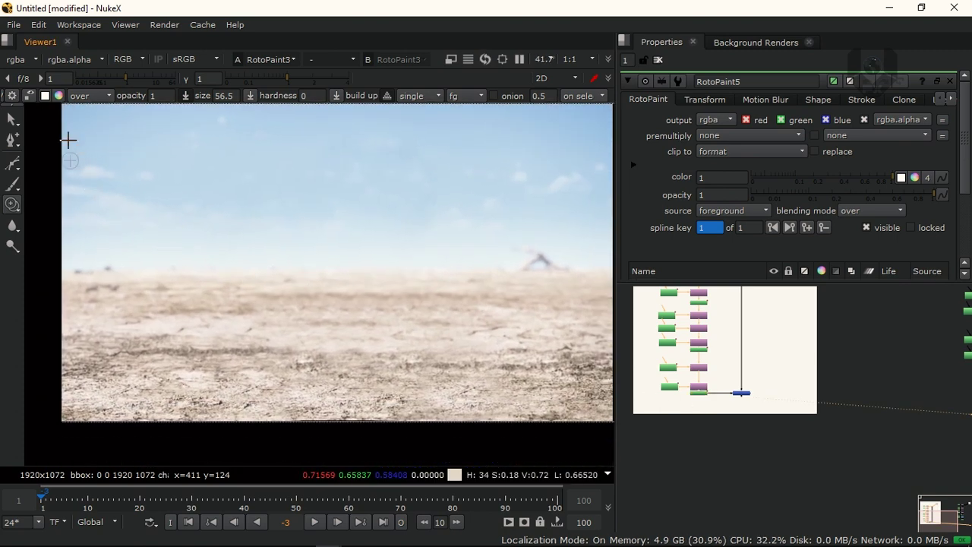
{"action": "left_click", "coordinate": [13, 120]}
{"action": "middle_click_drag", "start_coordinate": [795, 360], "coordinate": [717, 396]}
{"action": "middle_click_drag", "start_coordinate": [407, 367], "coordinate": [431, 364]}
{"action": "key", "text": "q"}
{"action": "middle_click_drag", "start_coordinate": [738, 329], "coordinate": [739, 364]}
{"action": "scroll", "coordinate": [761, 351], "scroll_direction": "down", "scroll_amount": 2}
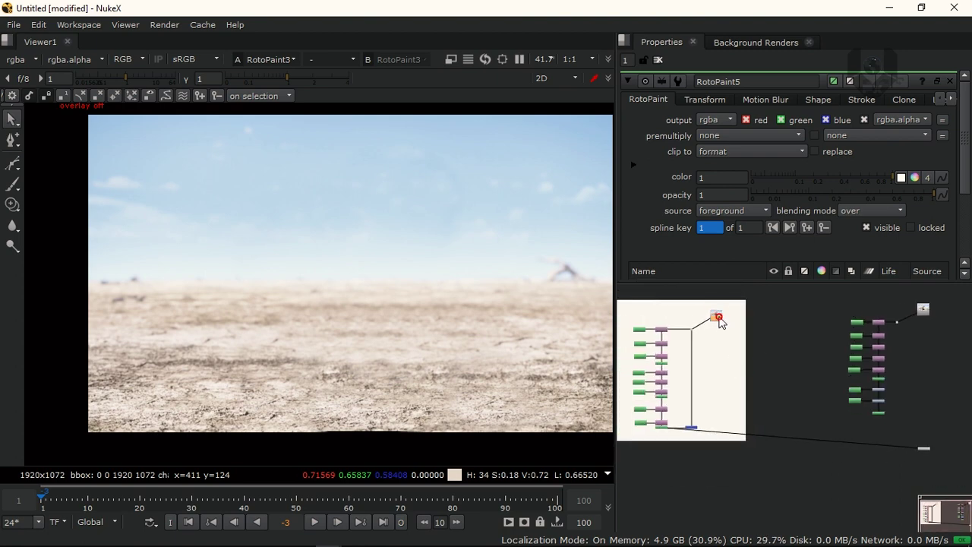
Step: Compare the original Read1 plate with the RotoPaint3 clean plate by alternating the viewer between them
{"action": "key", "text": "1"}
{"action": "key", "text": "3"}
{"action": "key", "text": "1"}
{"action": "key", "text": "3"}
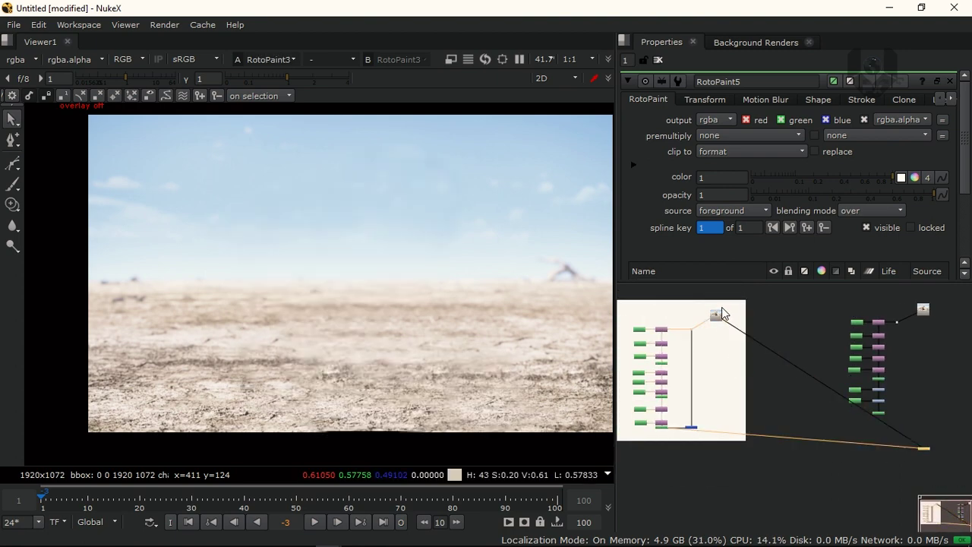
{"action": "key", "text": "1"}
{"action": "key", "text": "3"}
{"action": "key", "text": "1"}
{"action": "key", "text": "3"}
{"action": "key", "text": "1"}
{"action": "key", "text": "3"}
{"action": "key", "text": "1"}
Step: View the Merge1 output to examine which areas differ between the original and the clean plate
{"action": "scroll", "coordinate": [710, 394], "scroll_direction": "up", "scroll_amount": 4}
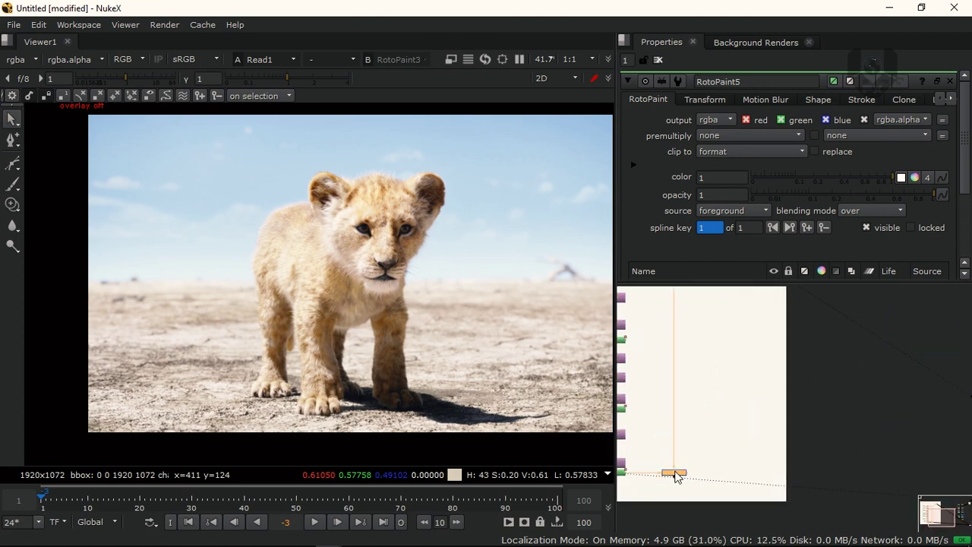
{"action": "key", "text": "1"}
{"action": "middle_click_drag", "start_coordinate": [410, 374], "coordinate": [439, 316]}
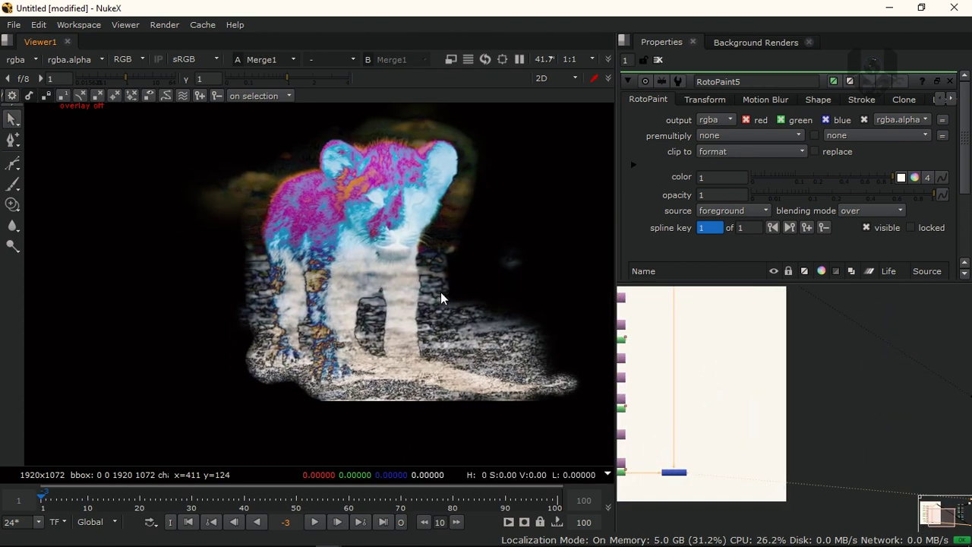
{"action": "scroll", "coordinate": [707, 382], "scroll_direction": "down", "scroll_amount": 5}
Step: Reconnect the viewer to RotoPaint3 and Read1 for a before-and-after comparison
{"action": "left_click", "coordinate": [702, 429]}
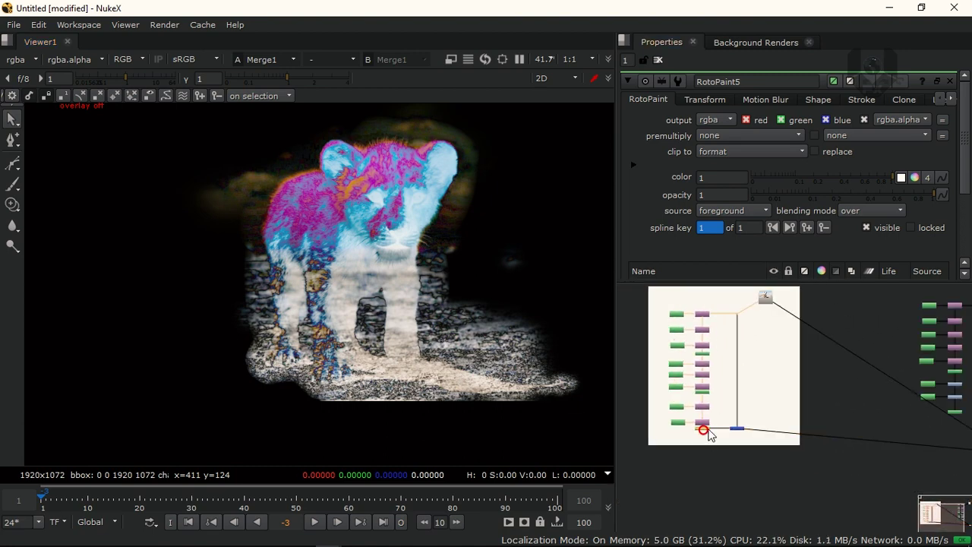
{"action": "key", "text": "1"}
{"action": "left_click", "coordinate": [764, 297]}
{"action": "key", "text": "1"}
{"action": "key", "text": "1"}
{"action": "middle_click_drag", "start_coordinate": [434, 314], "coordinate": [428, 357]}
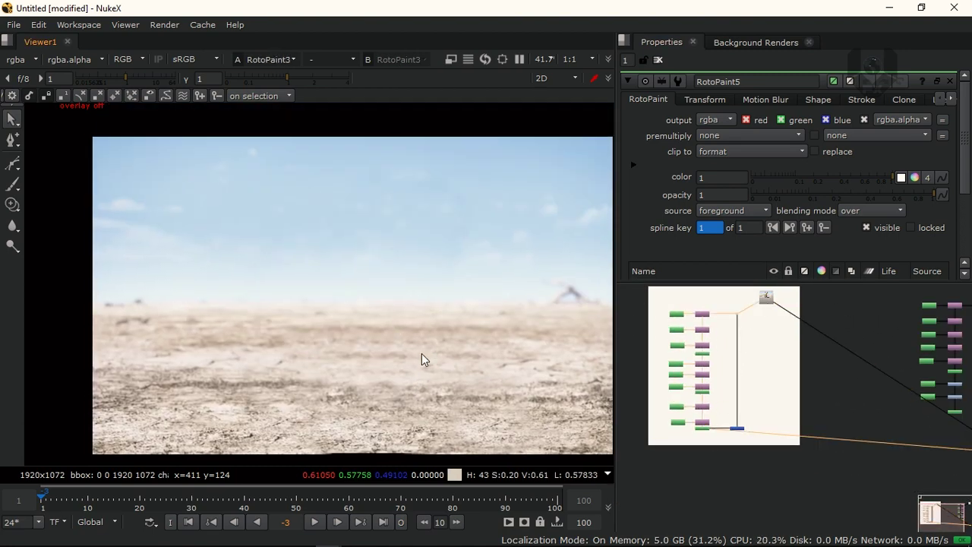
Step: Maximise the viewer and compare the whole frame of the original Read1 plate with the RotoPaint3 clean plate
{"action": "scroll", "coordinate": [428, 349], "scroll_direction": "up", "scroll_amount": 2}
{"action": "key", "text": "space"}
{"action": "scroll", "coordinate": [407, 306], "scroll_direction": "down", "scroll_amount": 4}
{"action": "middle_click_drag", "start_coordinate": [578, 254], "coordinate": [466, 295]}
{"action": "key", "text": "2"}
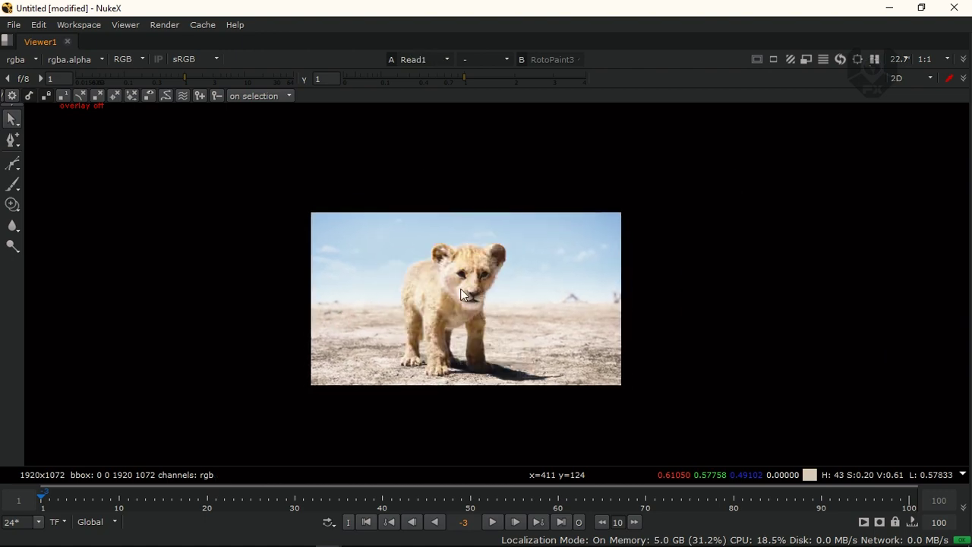
{"action": "scroll", "coordinate": [463, 290], "scroll_direction": "up", "scroll_amount": 3}
{"action": "middle_click_drag", "start_coordinate": [502, 265], "coordinate": [487, 243]}
{"action": "scroll", "coordinate": [480, 261], "scroll_direction": "up", "scroll_amount": 1}
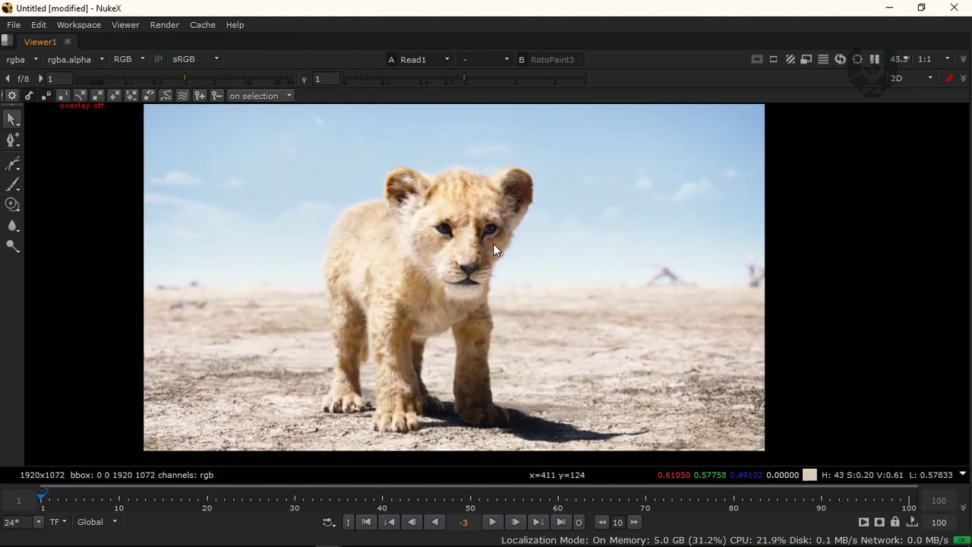
{"action": "key", "text": "1"}
{"action": "key", "text": "1"}
{"action": "key", "text": "1"}
{"action": "key", "text": "1"}
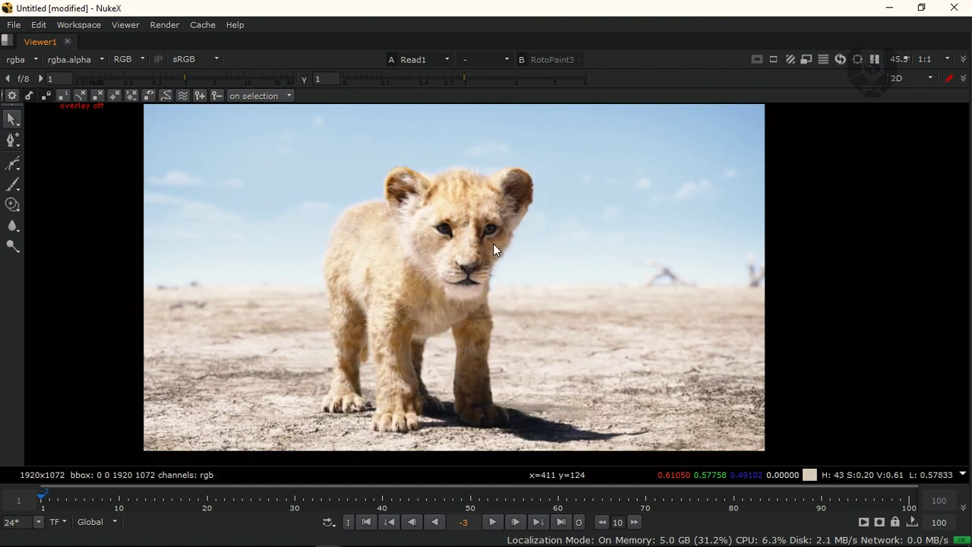